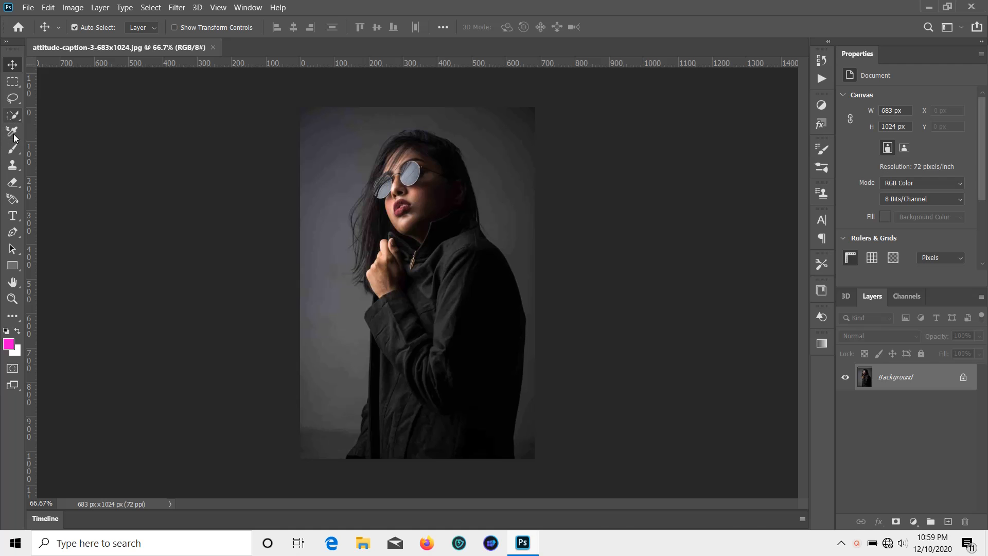
Add a new layer and start a Pen tool path along the lower edge of the glasses' bridge
click(949, 521)
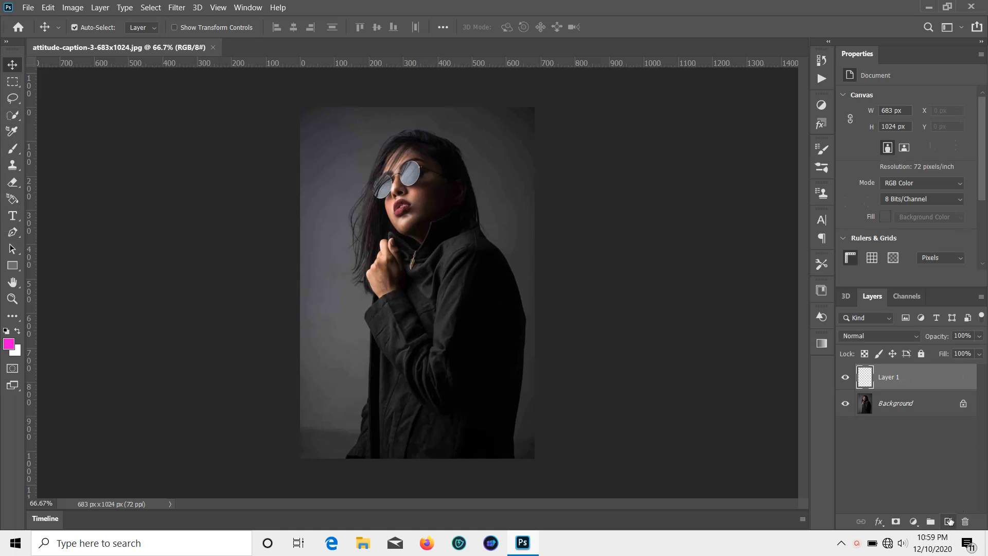
click(12, 235)
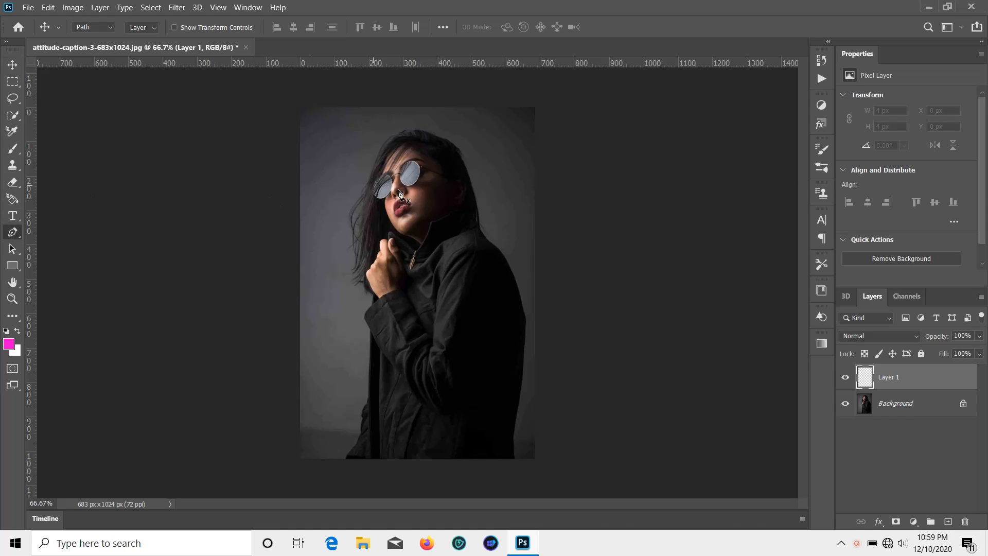
scroll(404, 195, up, 3)
scroll(426, 114, up, 6)
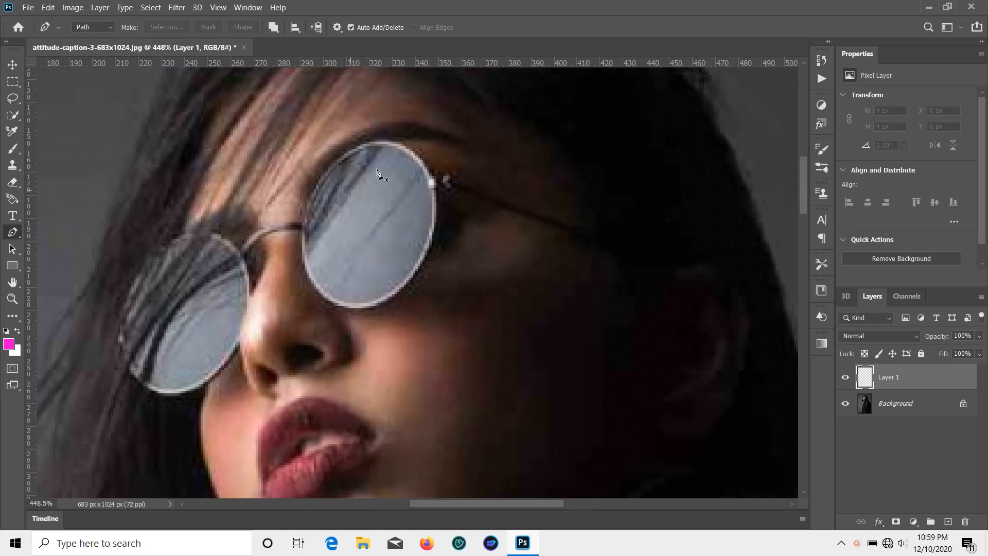
click(245, 255)
drag(301, 230, 335, 236)
click(303, 223)
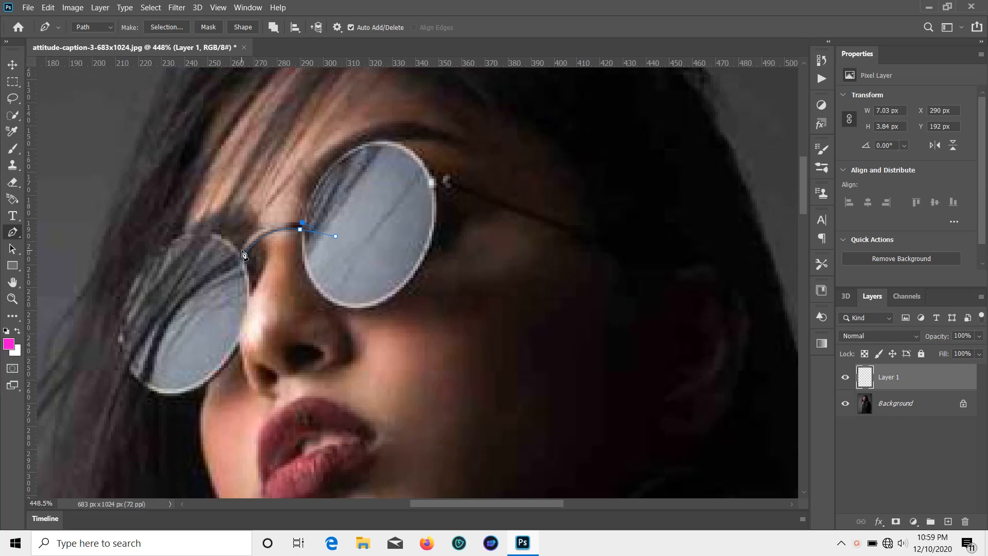
click(244, 253)
key(ctrl+z)
click(293, 223)
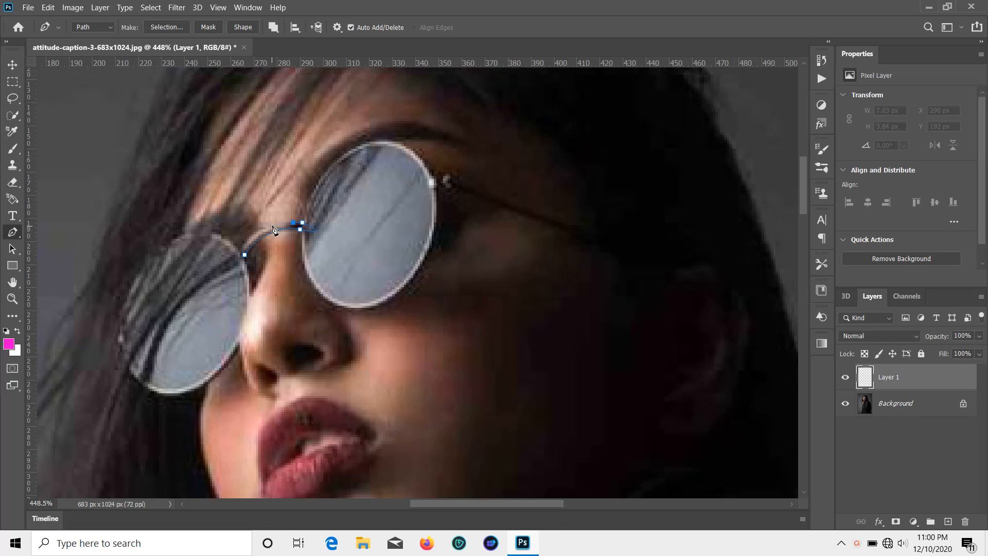
click(277, 223)
key(ctrl+z)
key(ctrl+z)
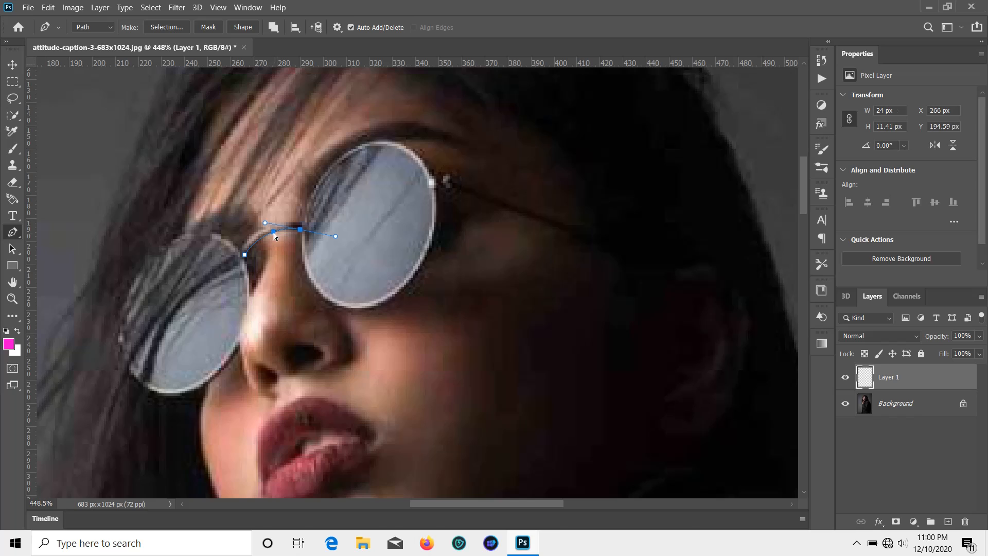
Trace the upper edge of the glasses' bridge with a curved segment and close the path around the bridge
click(304, 227)
click(302, 221)
drag(245, 256, 221, 283)
click(244, 258)
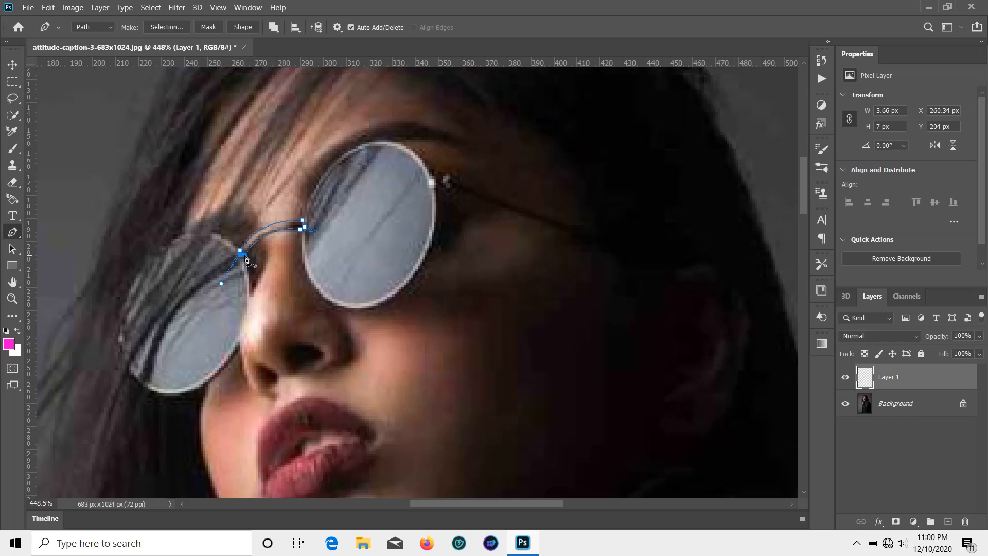
key(ctrl+z)
click(244, 258)
Convert the bridge path into a new anti-aliased selection with a feather radius of 0 pixels
right_click(244, 258)
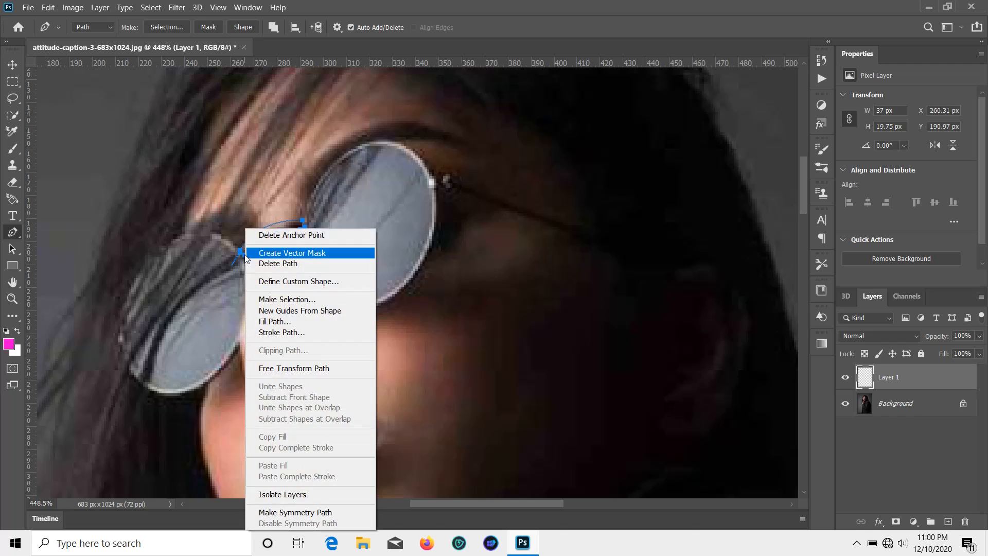
click(320, 304)
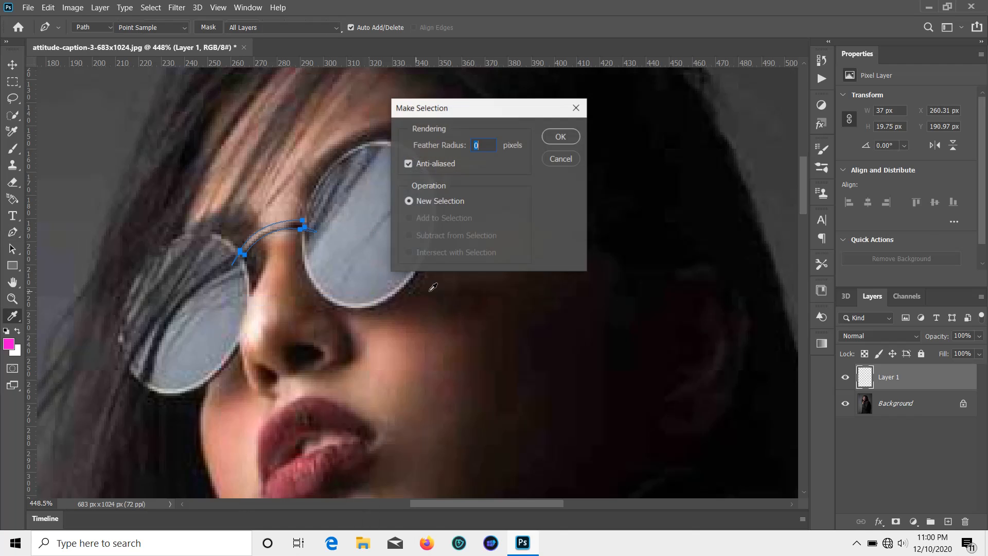
click(559, 137)
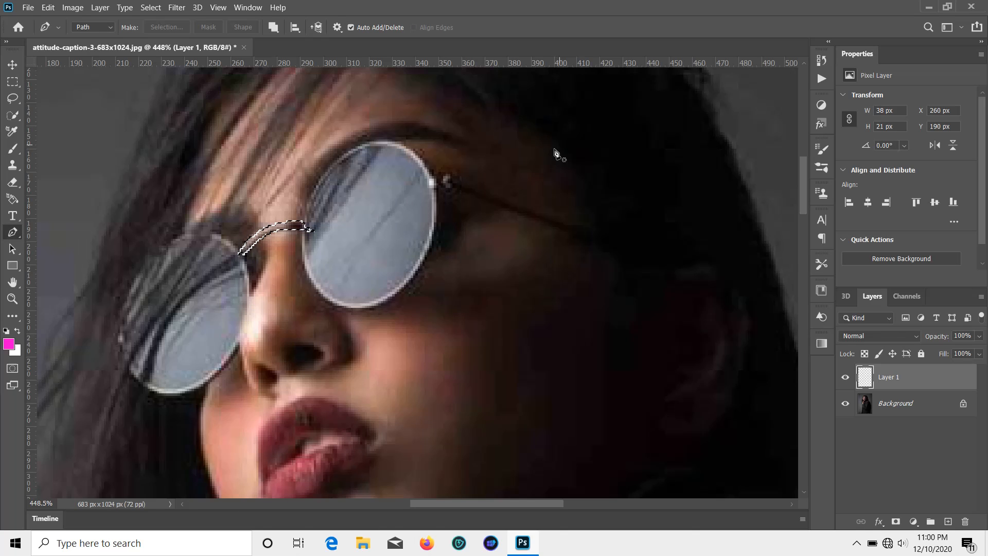
Set the foreground color to ffffff, fill the bridge selection using the Paint Bucket, and deselect
key(i)
click(15, 320)
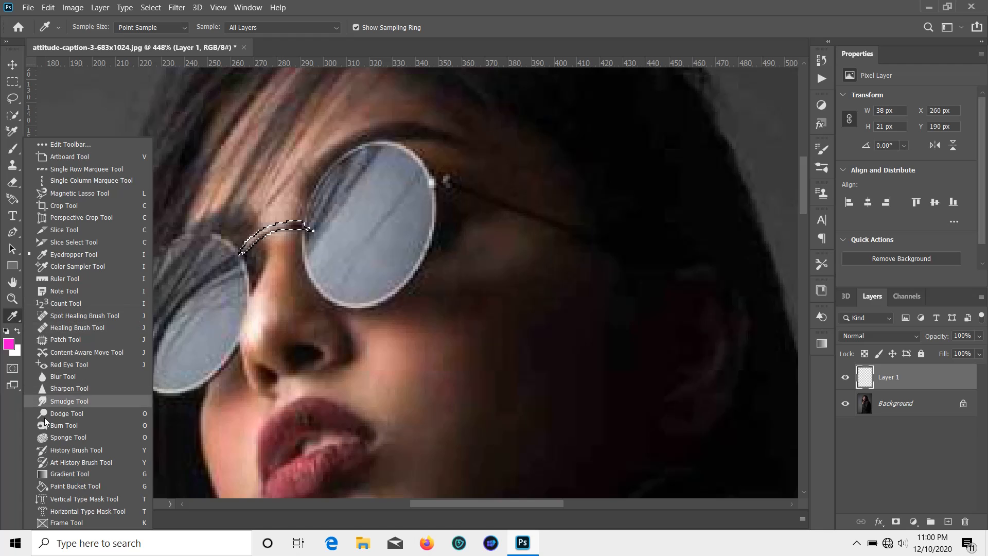
click(54, 484)
click(9, 344)
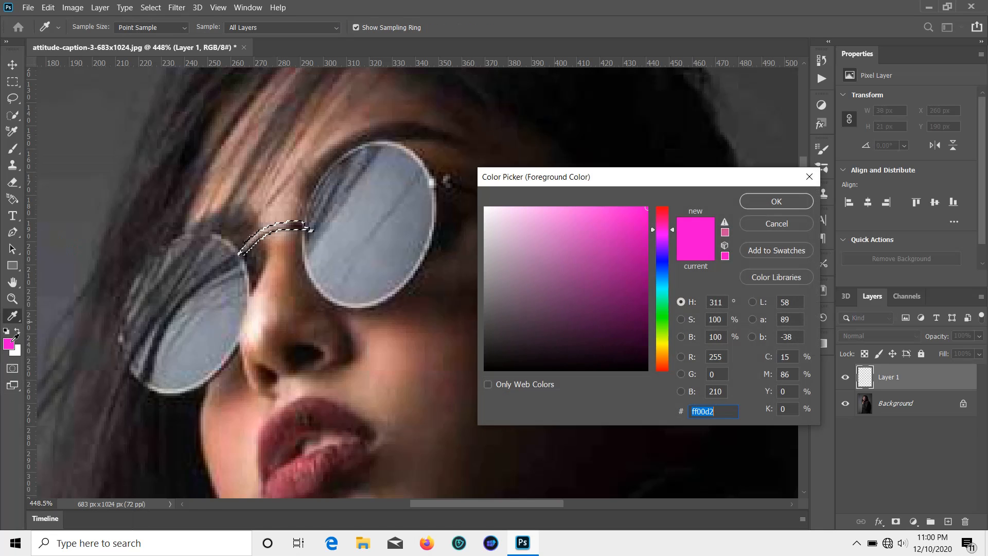
text(ffffff)
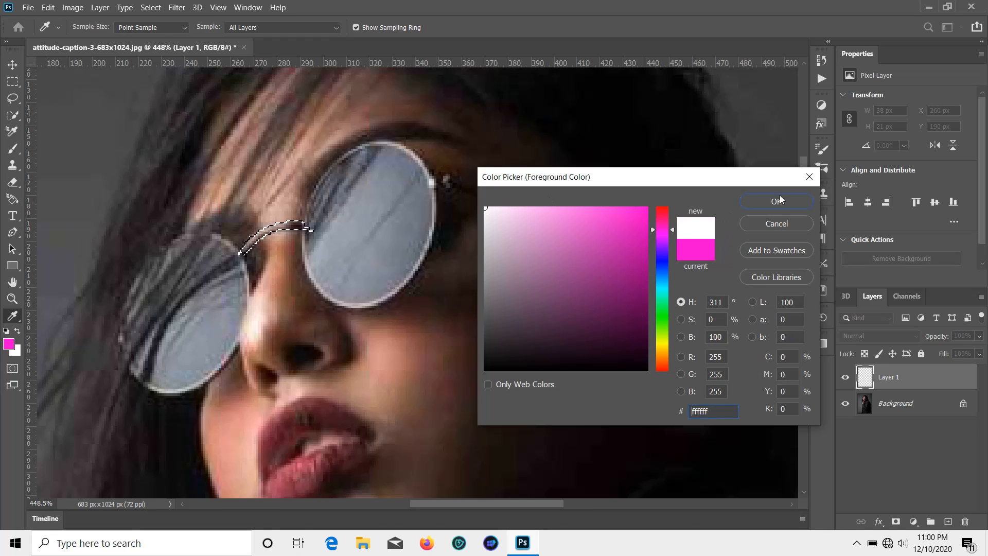
click(777, 201)
click(265, 233)
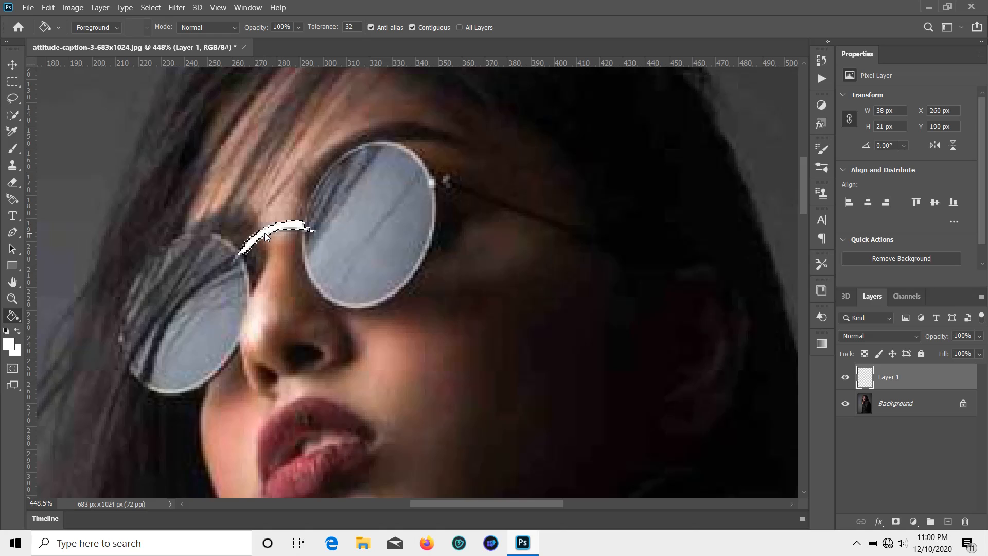
key(ctrl+d)
Trace the inner edge of the rim around the lens right of the bridge with closely spaced Pen tool anchor points
click(14, 232)
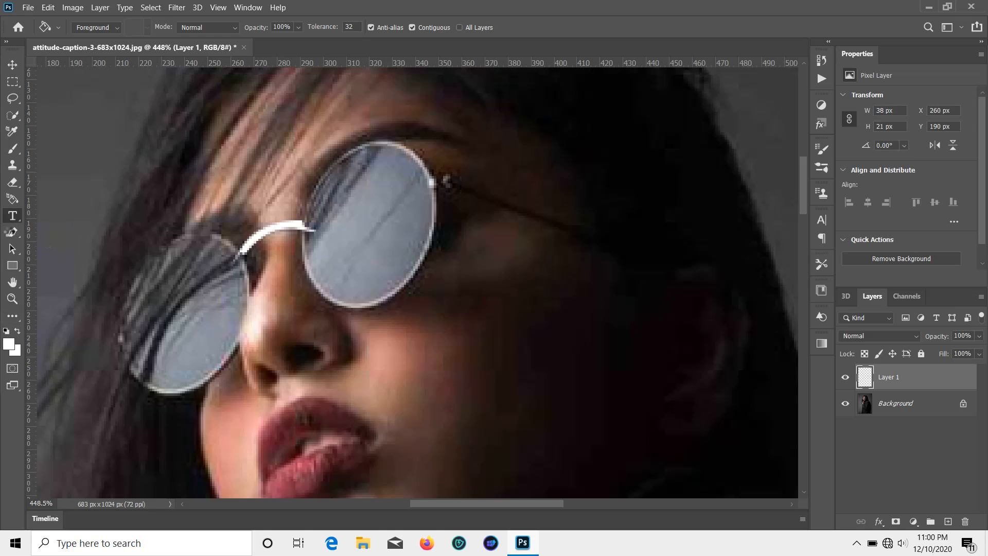
click(307, 233)
click(304, 248)
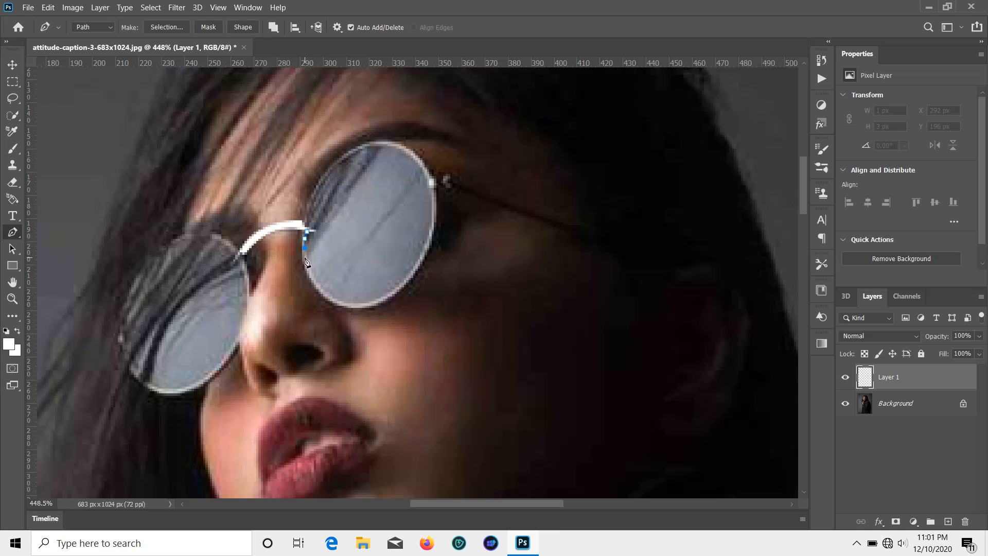
click(308, 262)
click(311, 271)
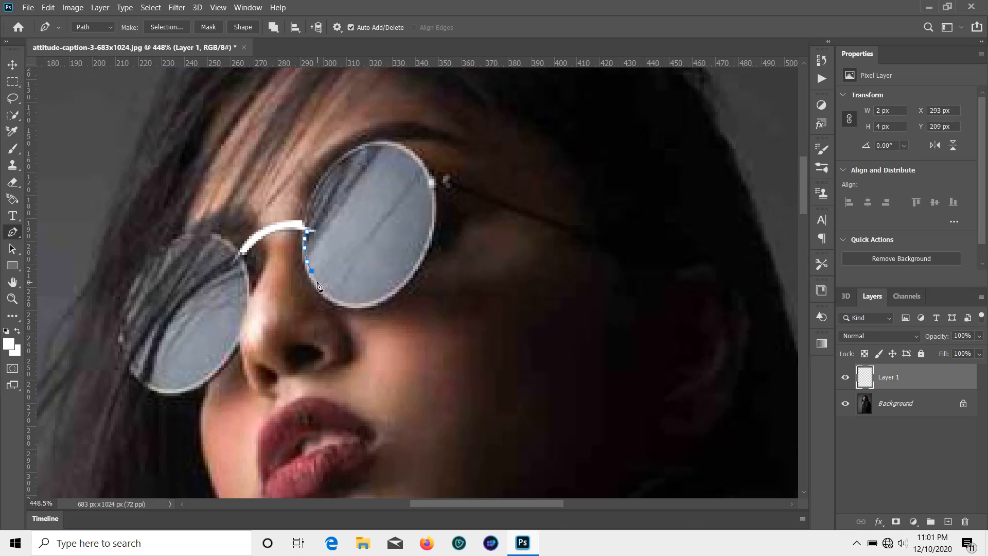
click(316, 283)
click(323, 292)
click(340, 301)
click(347, 303)
click(355, 303)
click(369, 301)
click(379, 297)
click(411, 270)
click(416, 262)
click(421, 253)
click(431, 201)
click(421, 170)
click(411, 155)
click(390, 146)
click(381, 145)
click(371, 147)
click(362, 151)
click(349, 154)
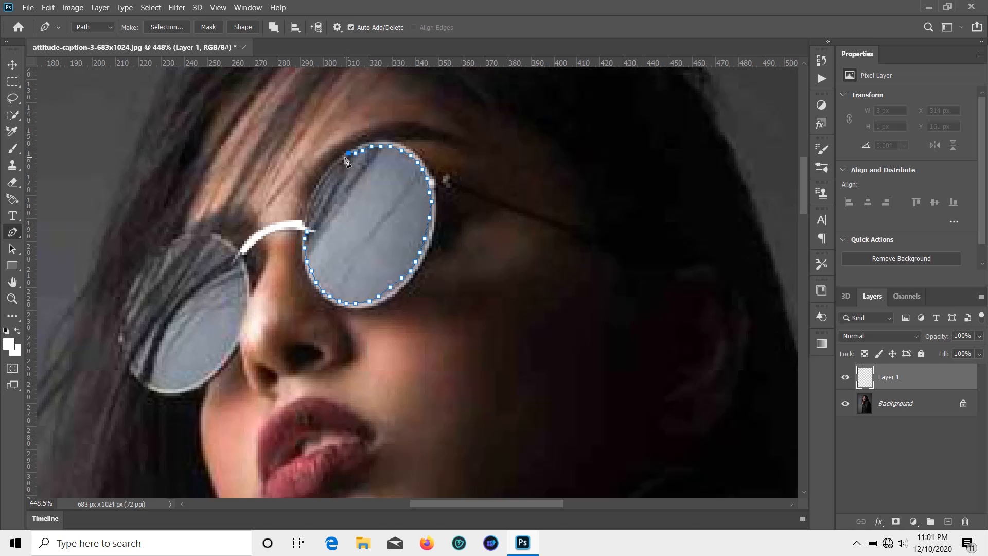
click(341, 162)
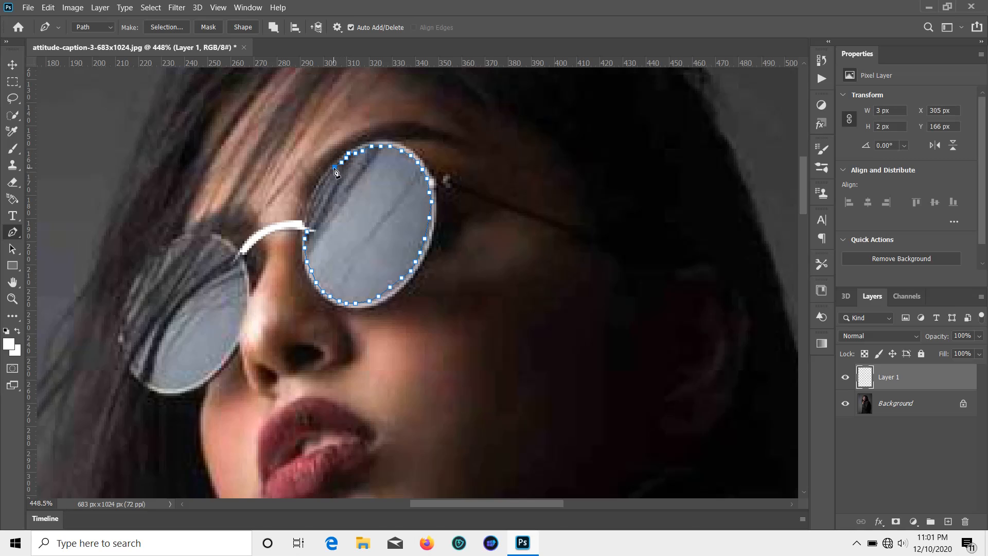
click(320, 184)
click(315, 197)
click(316, 205)
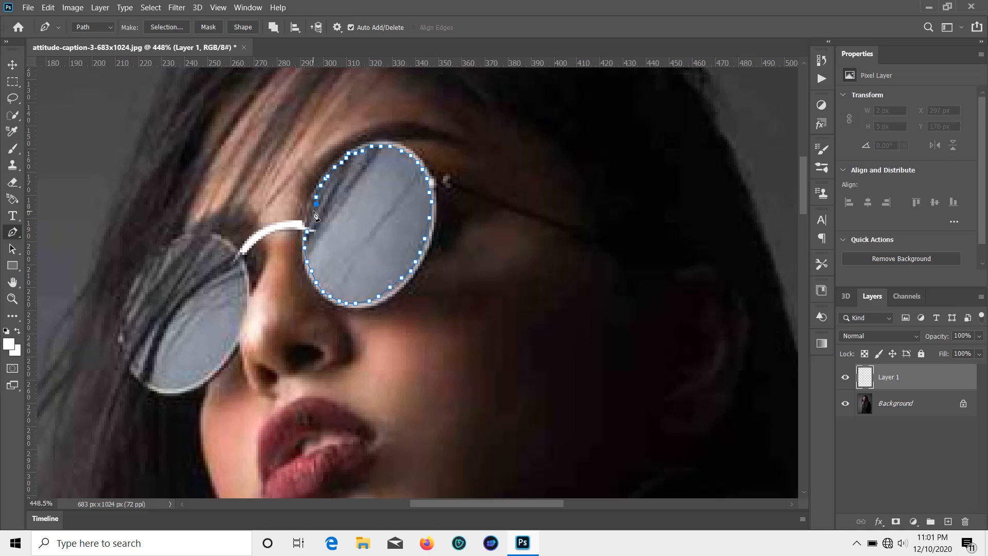
click(312, 213)
click(309, 223)
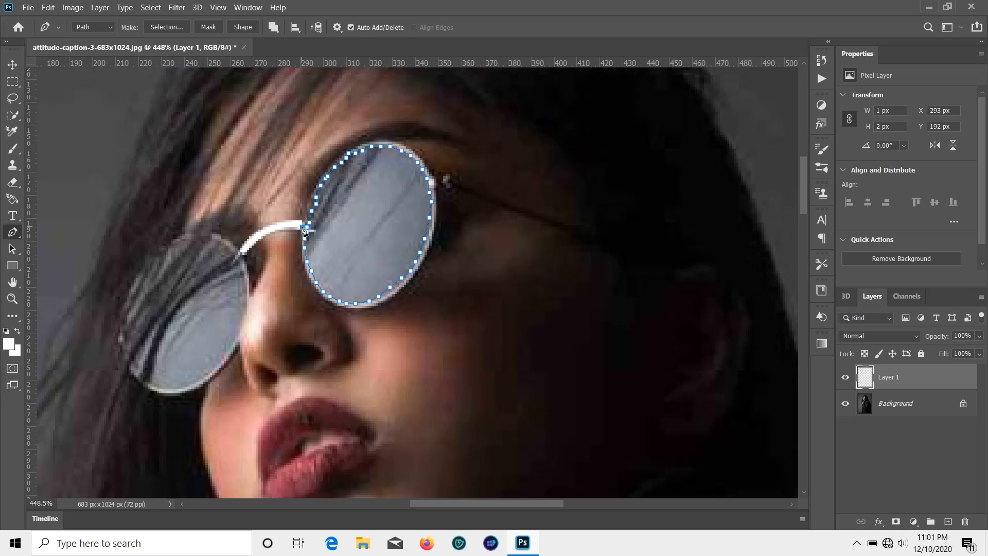
Continue the path around the outer edge of the same lens rim, back to the bridge joint
click(300, 223)
click(305, 213)
click(310, 199)
click(314, 188)
click(317, 180)
click(322, 169)
click(335, 160)
click(365, 141)
click(386, 139)
click(415, 151)
click(427, 167)
click(437, 179)
click(437, 195)
click(437, 211)
click(434, 238)
click(427, 255)
click(421, 266)
click(411, 280)
click(400, 292)
click(379, 305)
click(364, 308)
click(353, 308)
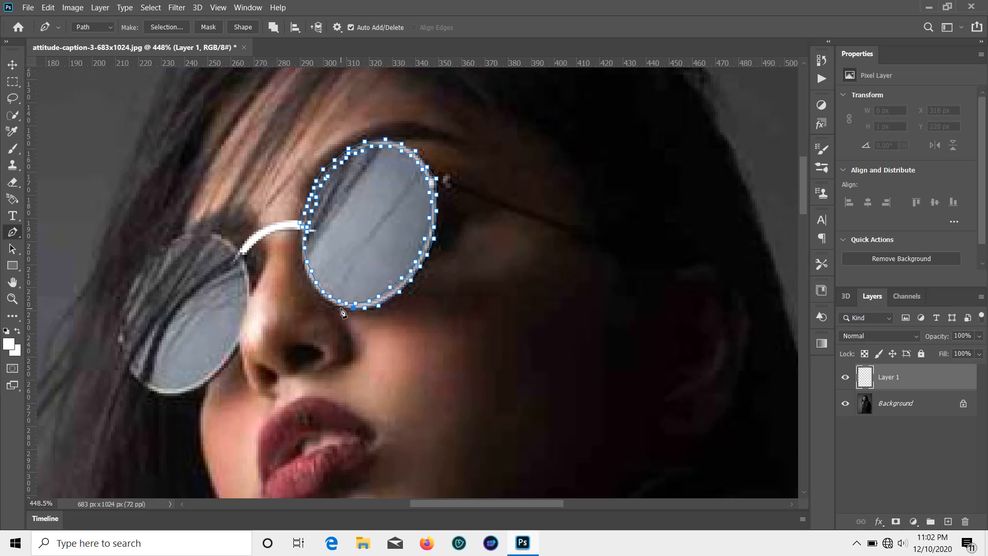
click(342, 307)
click(330, 306)
click(325, 299)
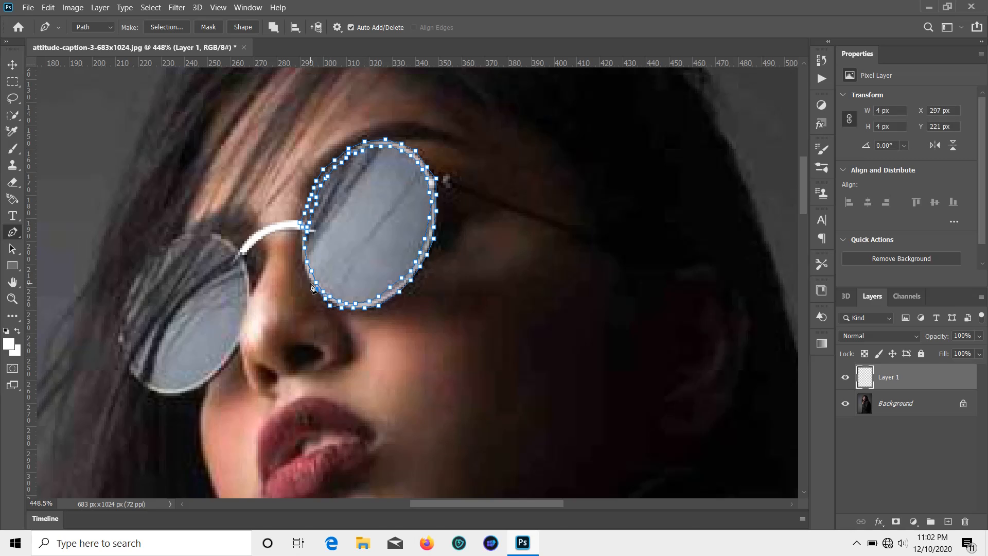
click(311, 284)
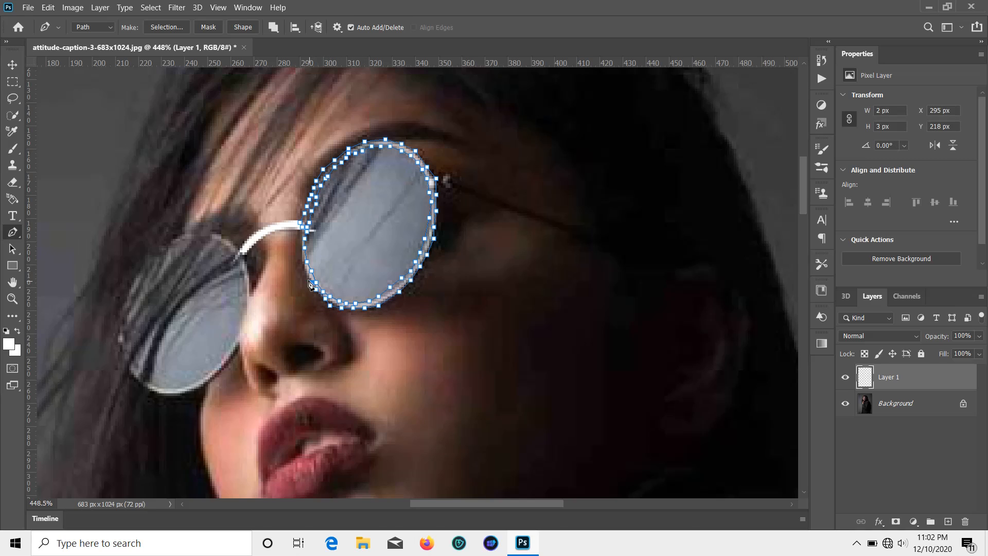
click(302, 253)
click(301, 238)
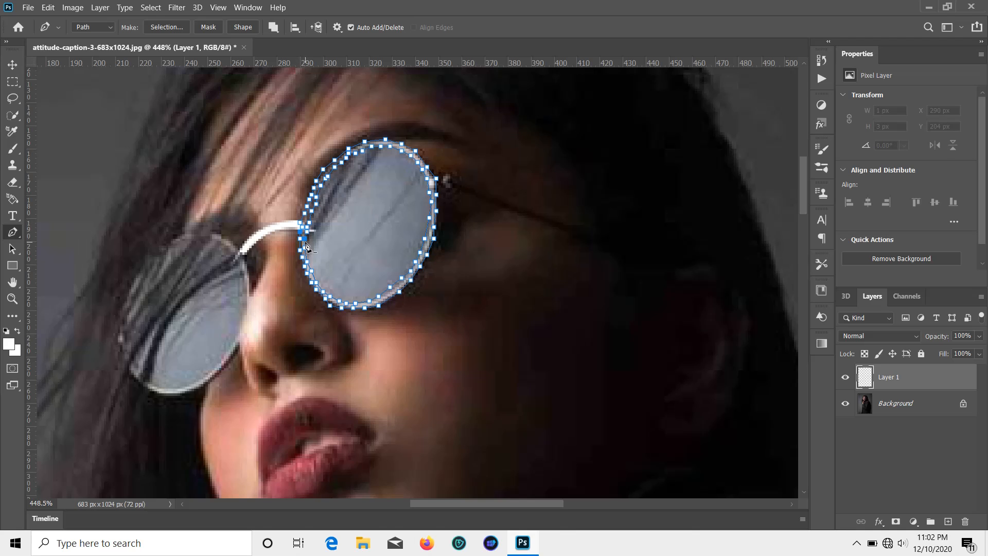
Close the rim path at the bridge joint and convert it into a new selection with 0 pixels feather
scroll(300, 226, up, 5)
scroll(302, 215, up, 2)
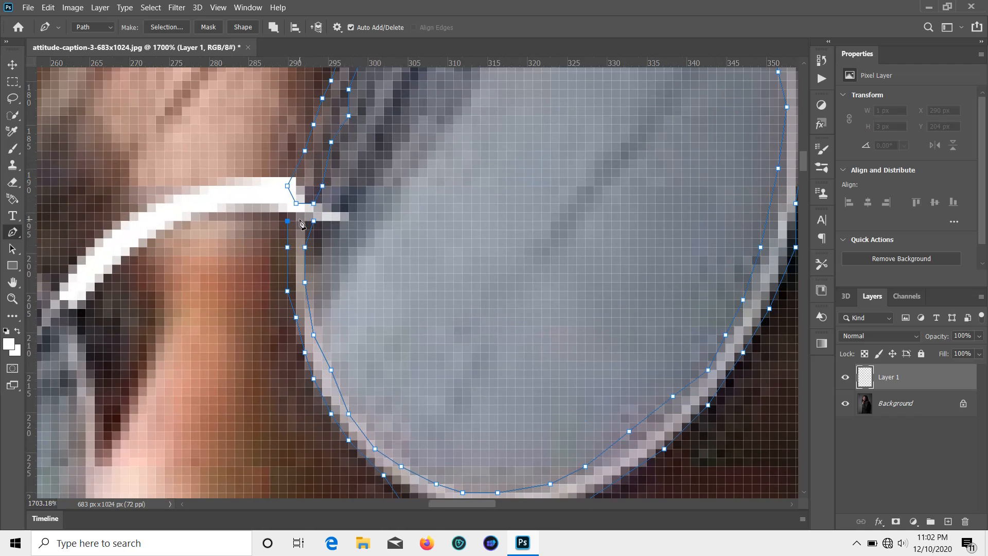
click(288, 203)
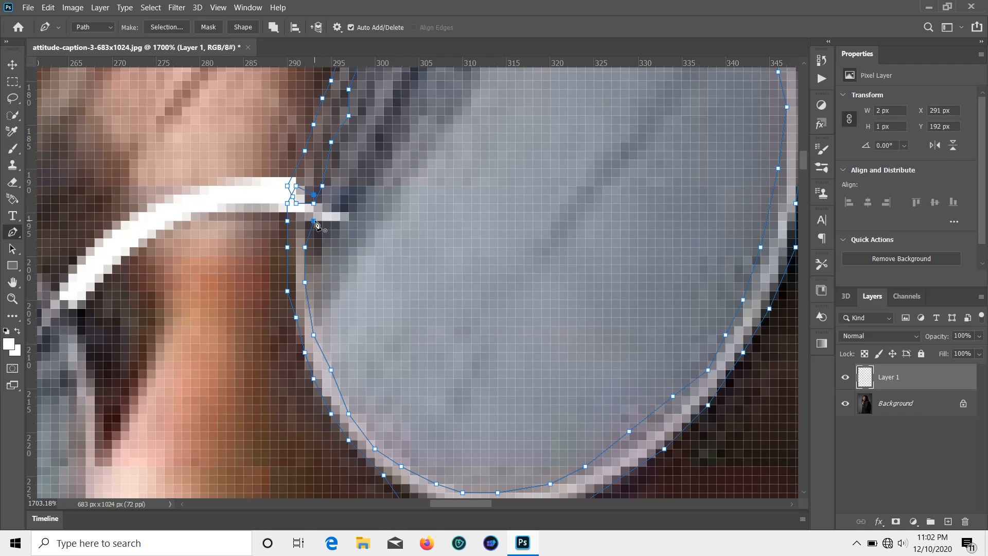
right_click(315, 222)
click(361, 293)
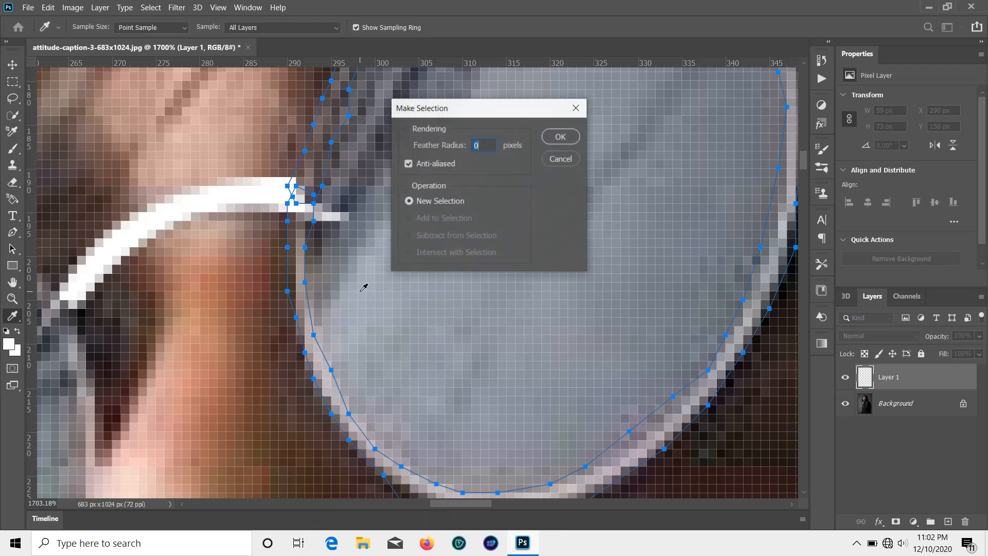
click(561, 137)
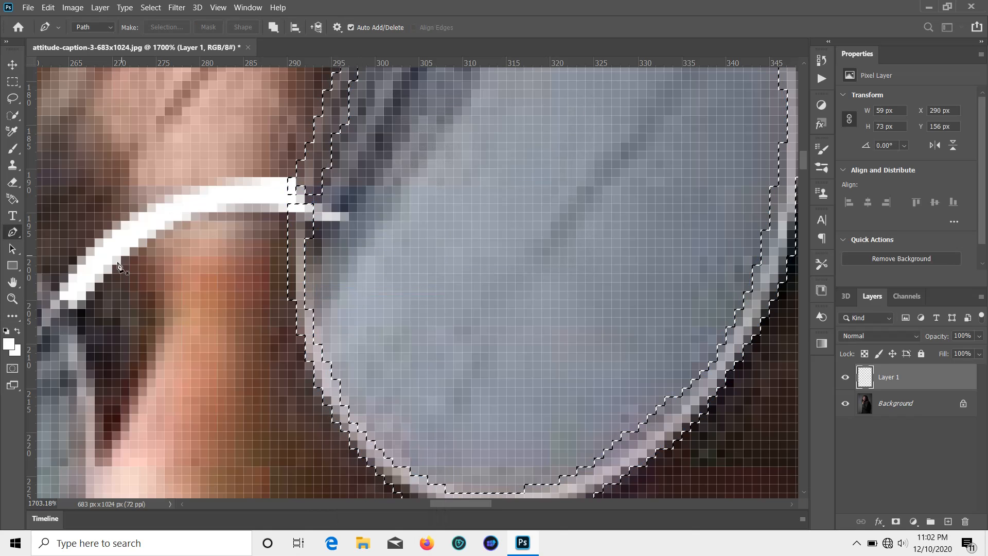
Fill the lens rim selection with white using the Paint Bucket, and deselect
click(11, 314)
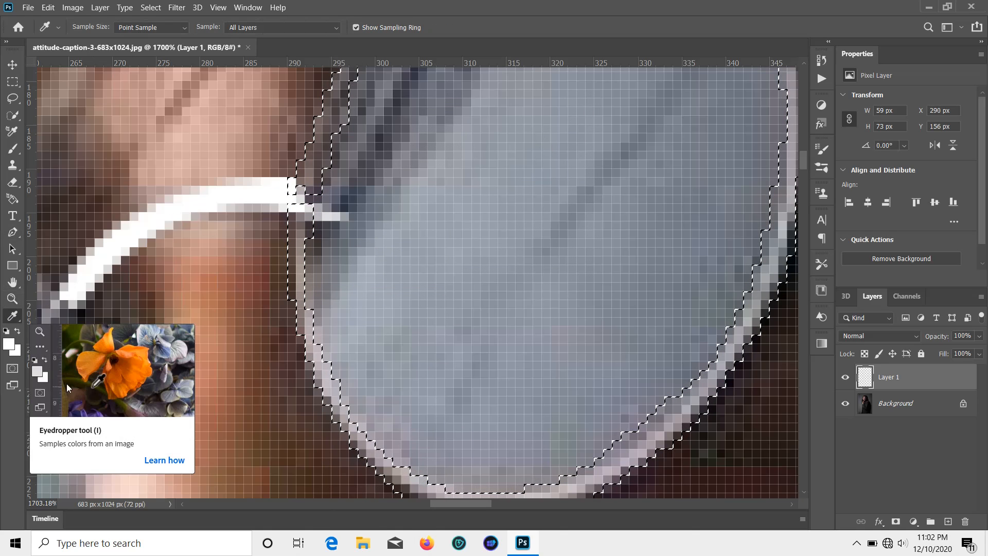
right_click(15, 318)
click(125, 485)
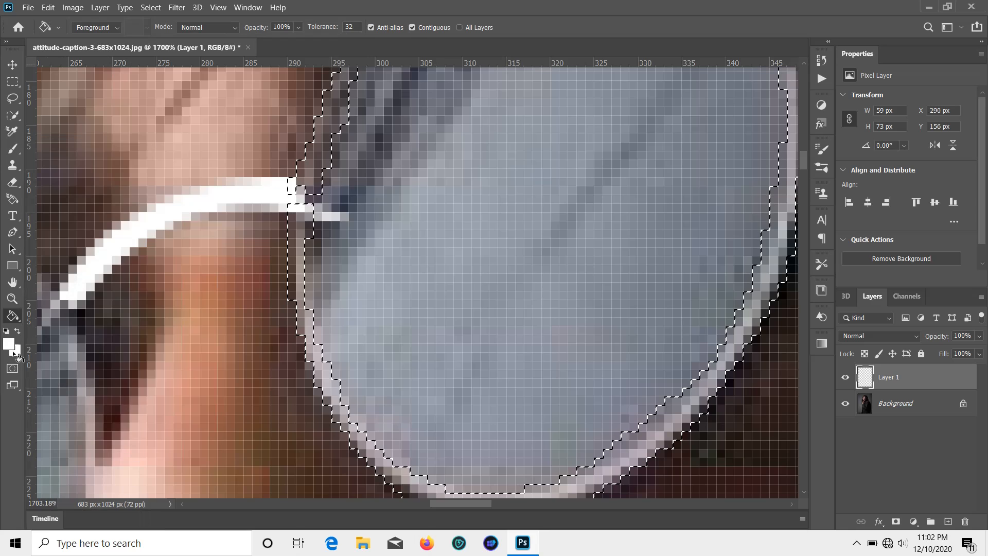
click(316, 157)
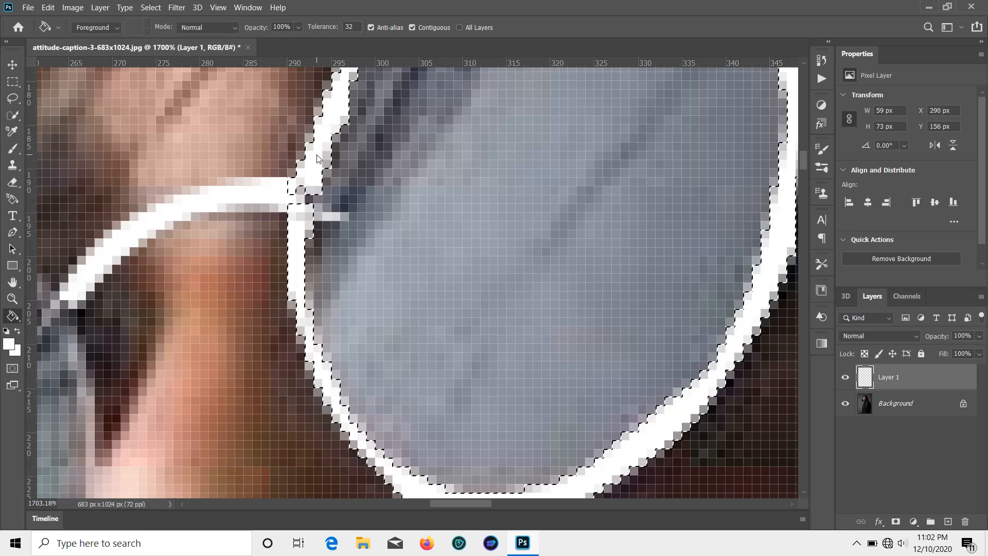
key(ctrl+minus)
key(ctrl+minus)
key(ctrl+minus)
key(ctrl+minus)
key(ctrl+minus)
key(ctrl+minus)
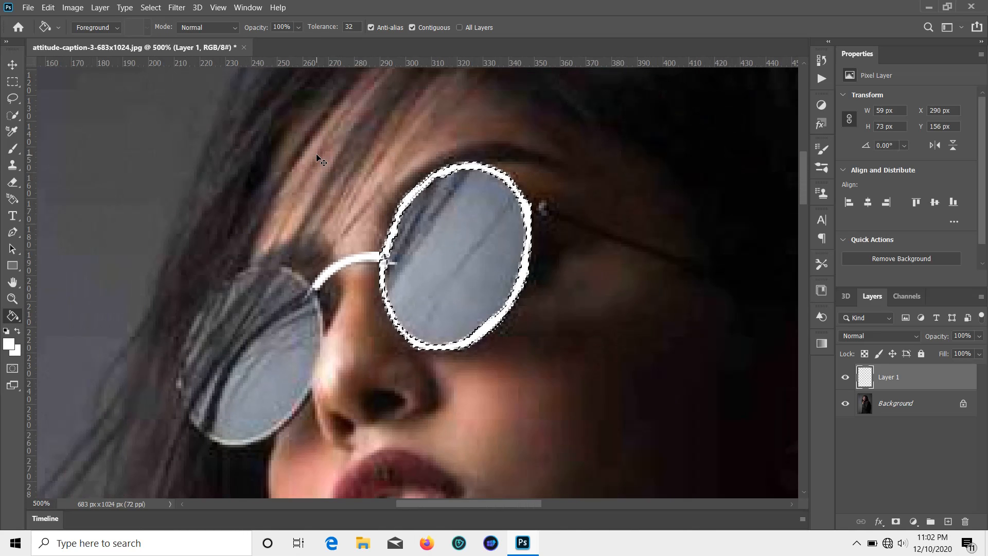
key(ctrl+d)
Trace the inner edge of the lower rim around the lens left of the bridge with closely spaced Pen tool anchor points
scroll(340, 178, down, 2)
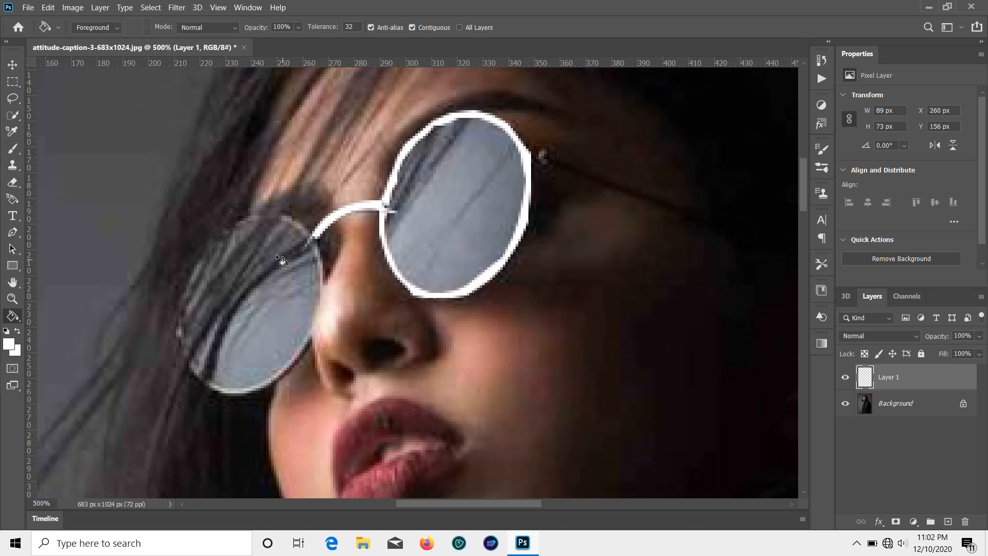
click(13, 232)
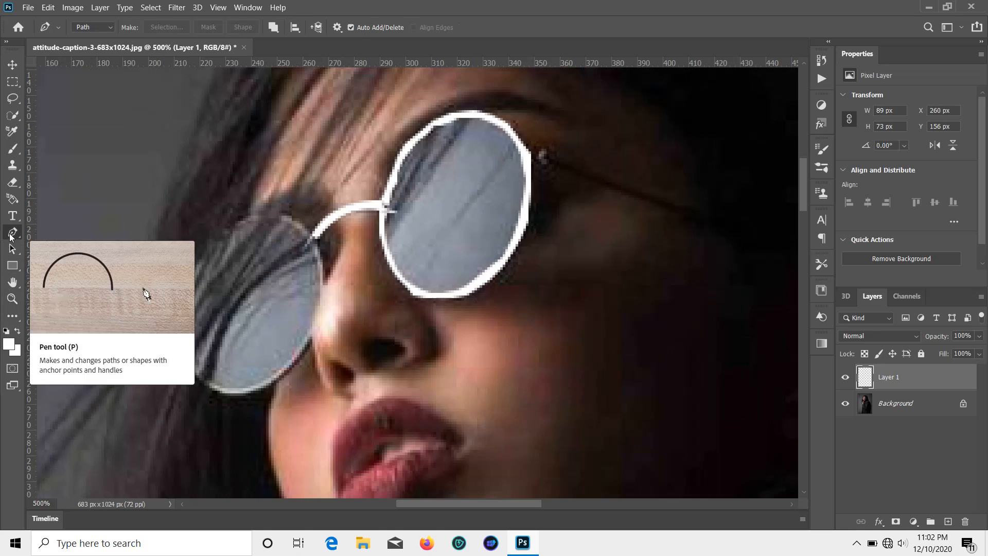
click(194, 365)
click(199, 370)
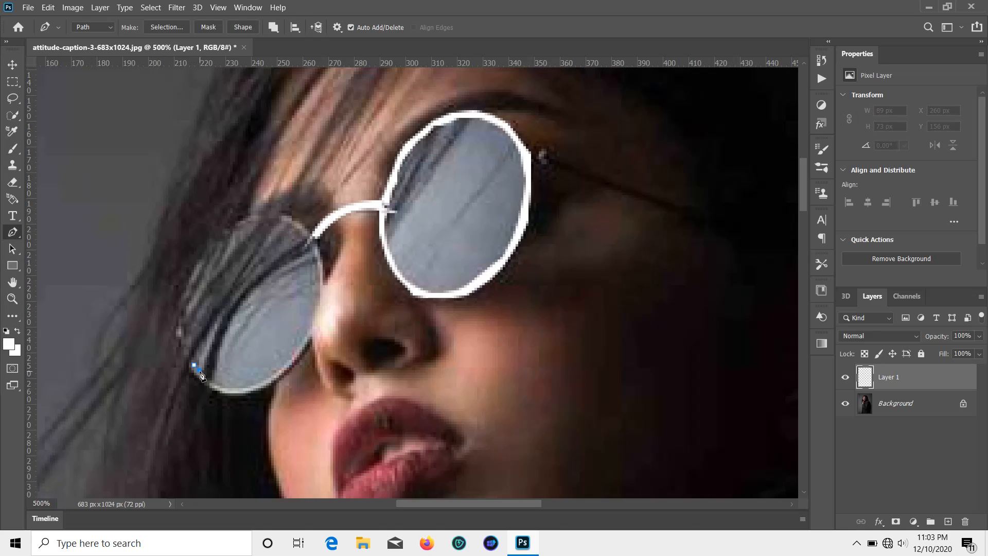
click(205, 378)
click(215, 383)
click(230, 388)
click(251, 385)
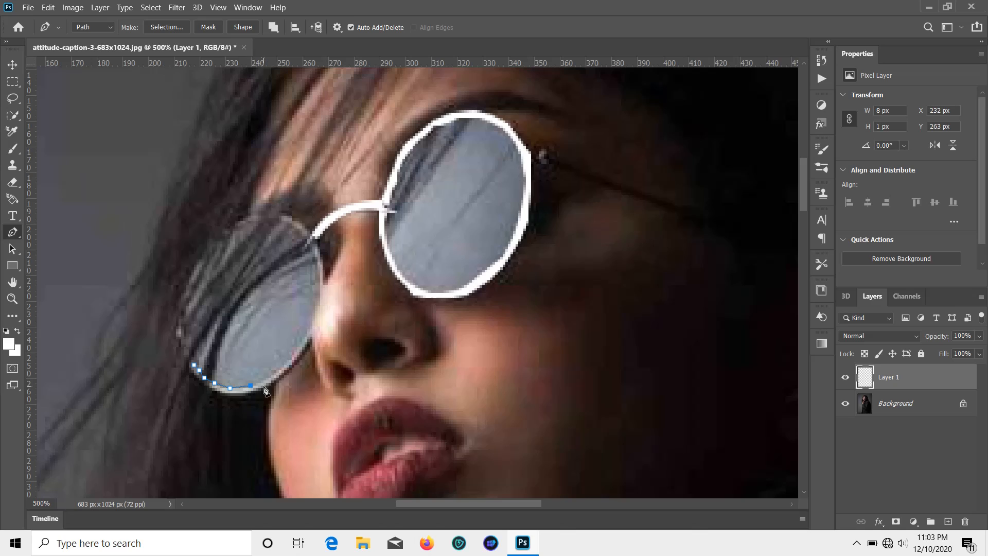
click(268, 375)
click(282, 367)
click(292, 359)
click(297, 352)
click(303, 343)
click(307, 332)
Continue the path back along the outer edge of the same lower rim to its starting end, and close it
click(310, 339)
drag(310, 344, 306, 349)
click(299, 360)
click(281, 378)
click(277, 381)
click(263, 388)
click(251, 393)
click(240, 398)
scroll(232, 400, down, 2)
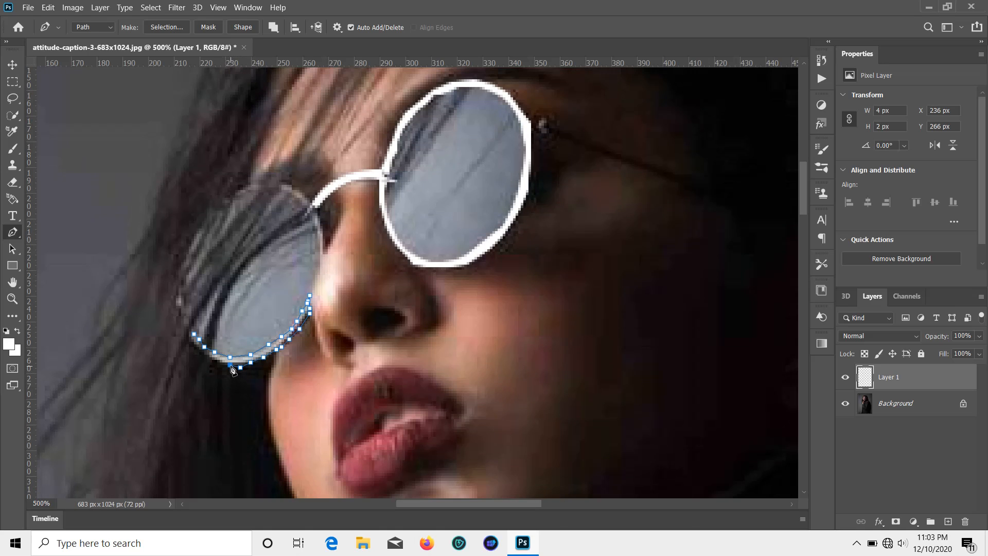
click(223, 365)
click(217, 363)
click(209, 357)
click(201, 355)
click(187, 334)
Convert the lower rim path into a selection, fill it with white using the Paint Bucket, and deselect
right_click(195, 334)
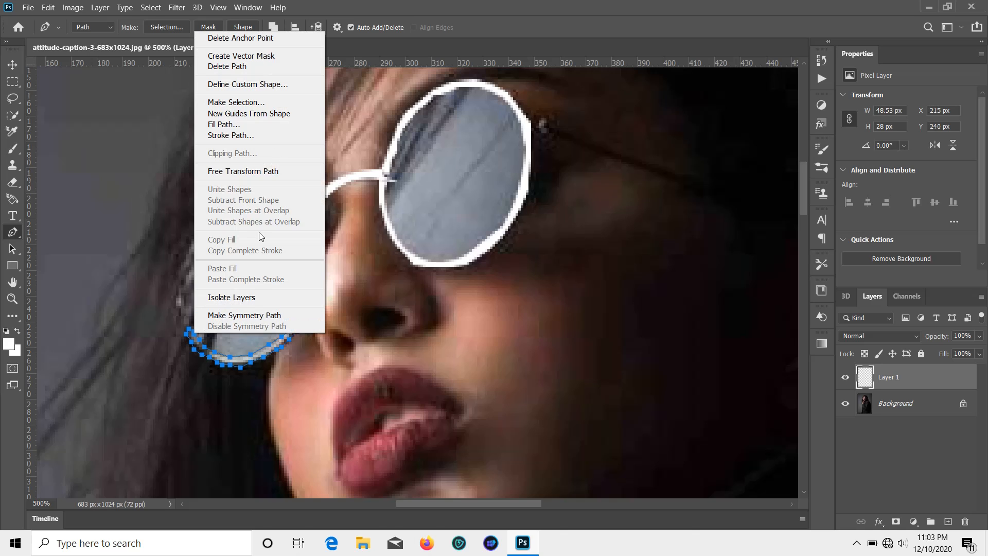
click(258, 102)
click(559, 137)
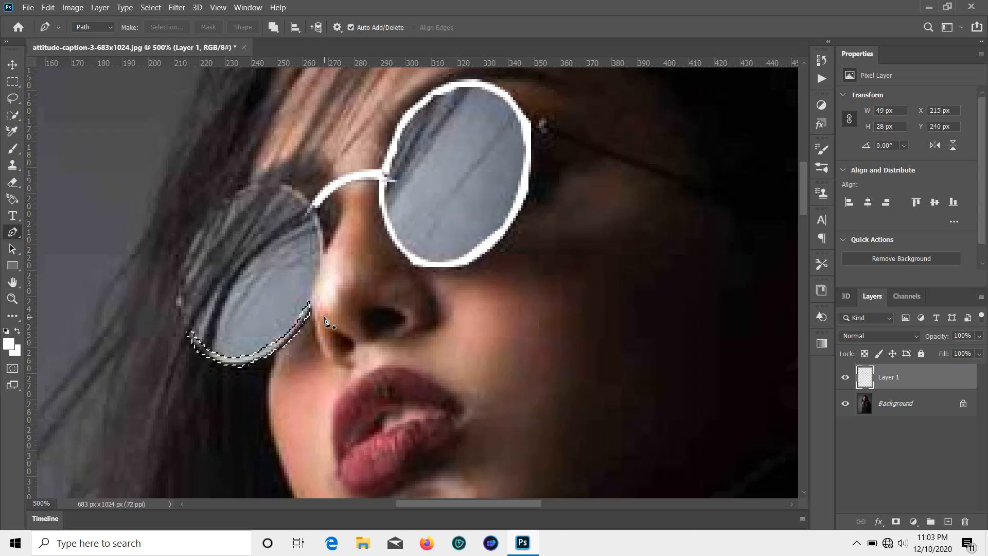
key(g)
click(302, 329)
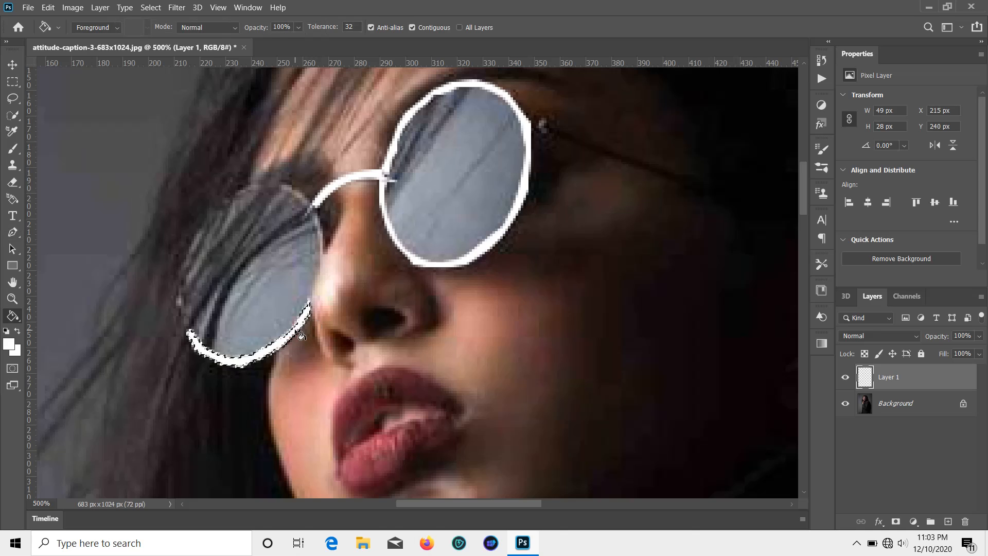
key(ctrl+d)
Trace the outer edge of the left lens's upper rim with the Pen tool, from beside the nose past the bridge joint to the hair
scroll(295, 328, up, 1)
scroll(295, 328, up, 3)
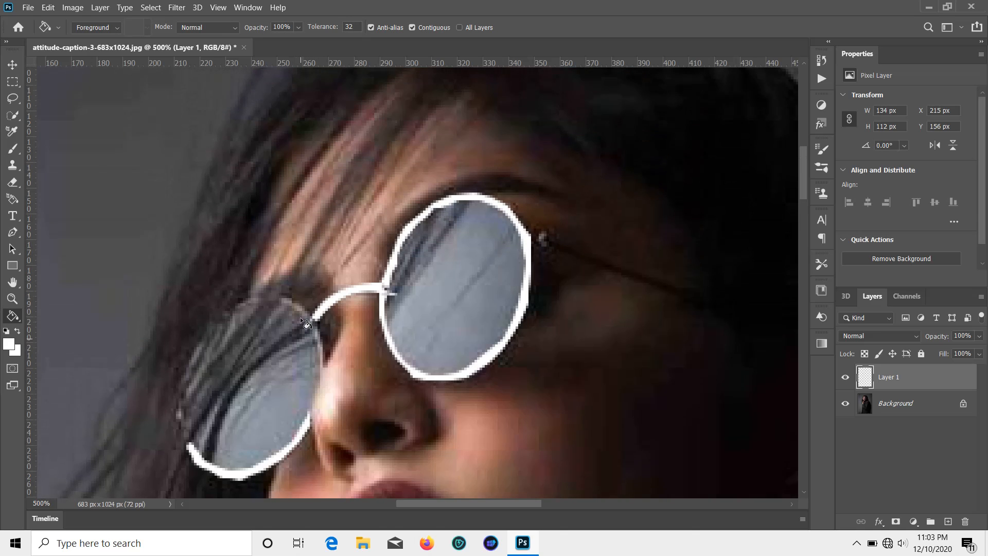
key(p)
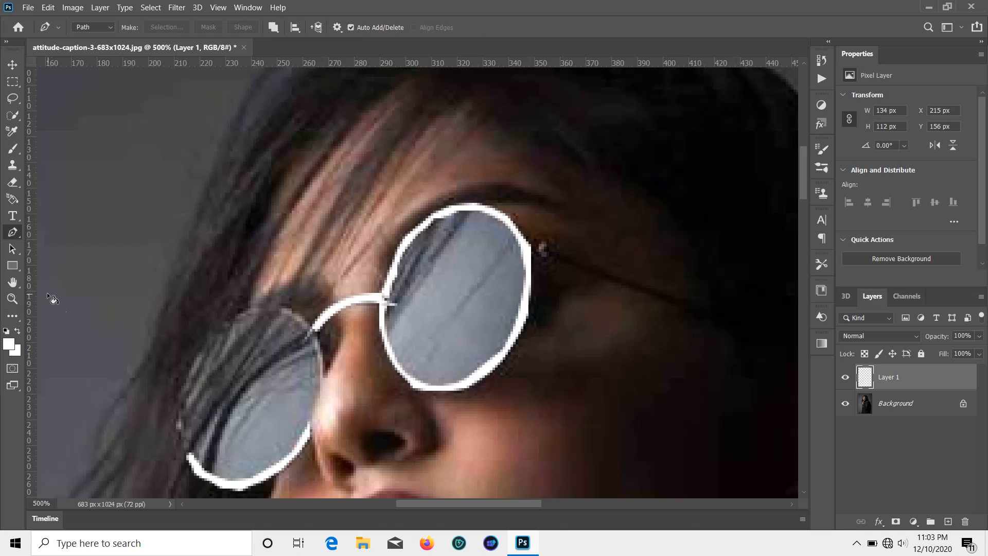
click(323, 375)
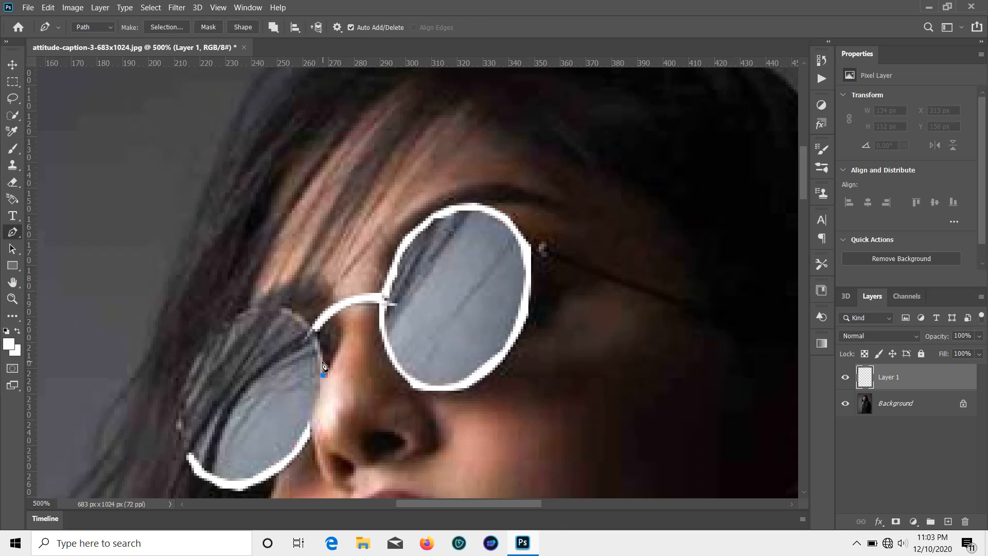
click(323, 365)
click(323, 355)
click(323, 347)
click(320, 341)
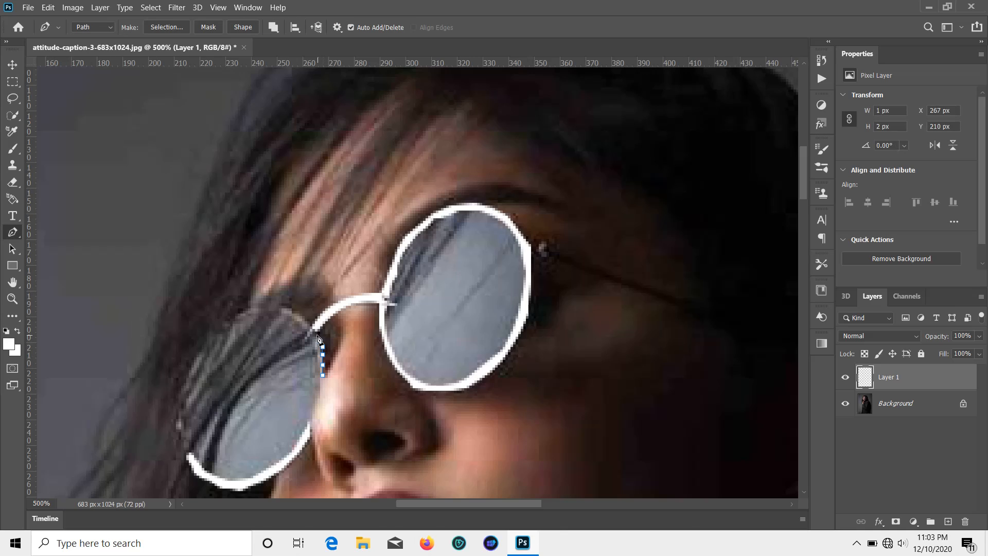
click(293, 311)
click(285, 309)
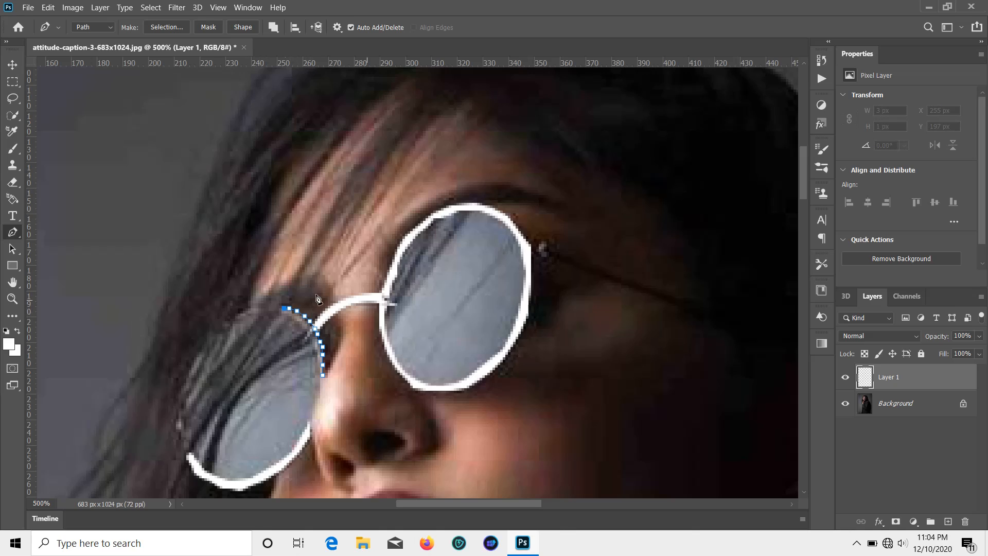
Continue the path back along the inner edge of that upper rim segment and close it beside the nose
click(282, 314)
click(287, 313)
click(292, 316)
click(297, 321)
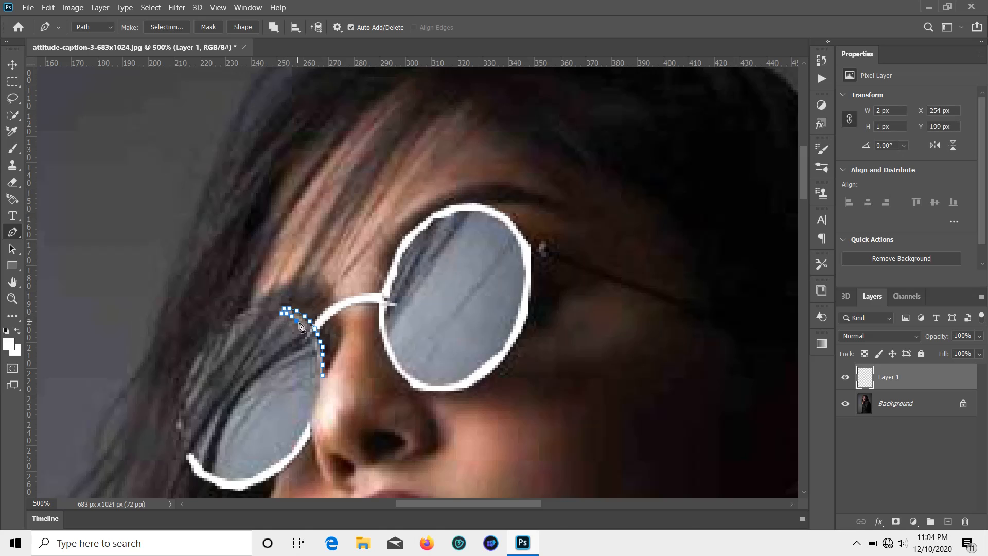
click(315, 372)
click(319, 377)
click(324, 376)
Convert the upper rim segment's path into a selection, fill it with white using the Paint Bucket, and deselect
right_click(322, 380)
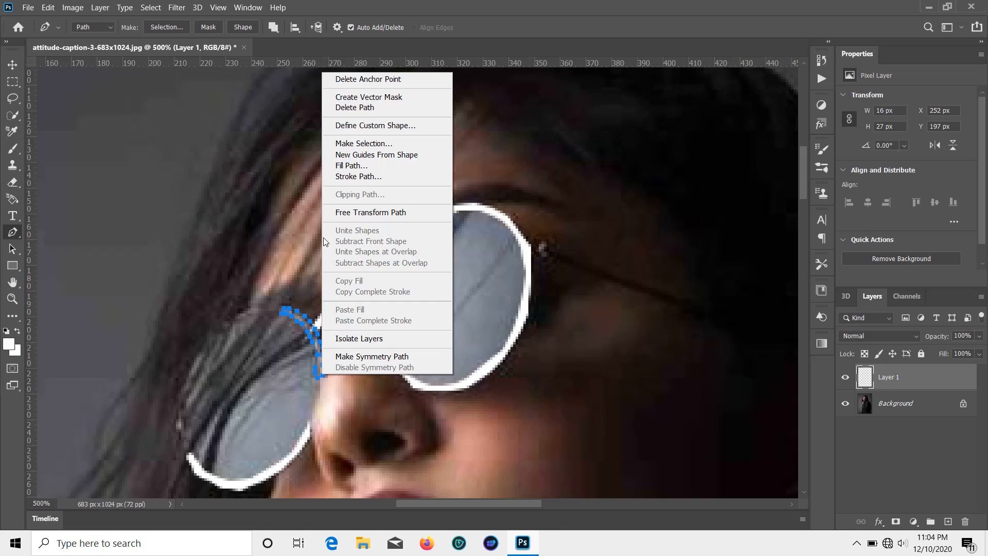
click(360, 153)
click(572, 140)
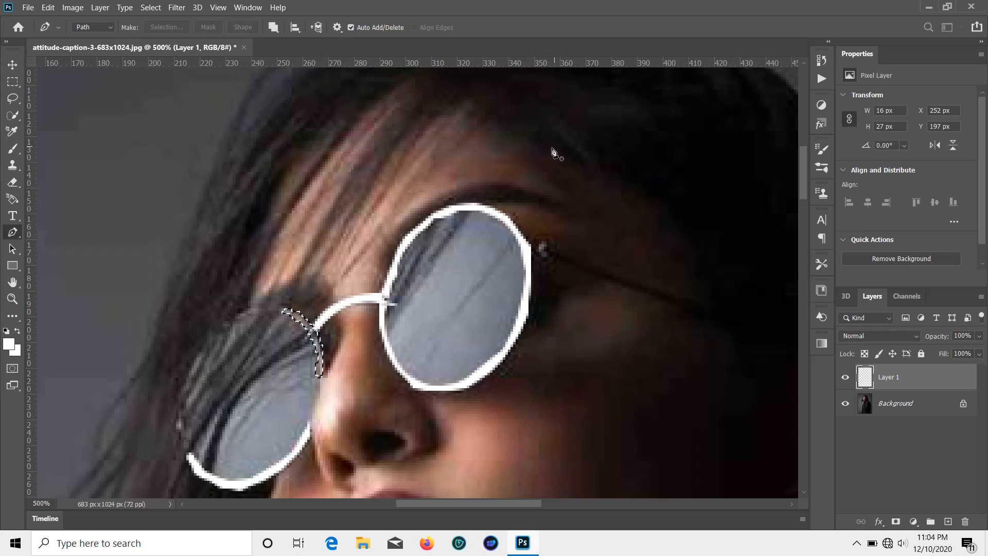
key(g)
click(324, 343)
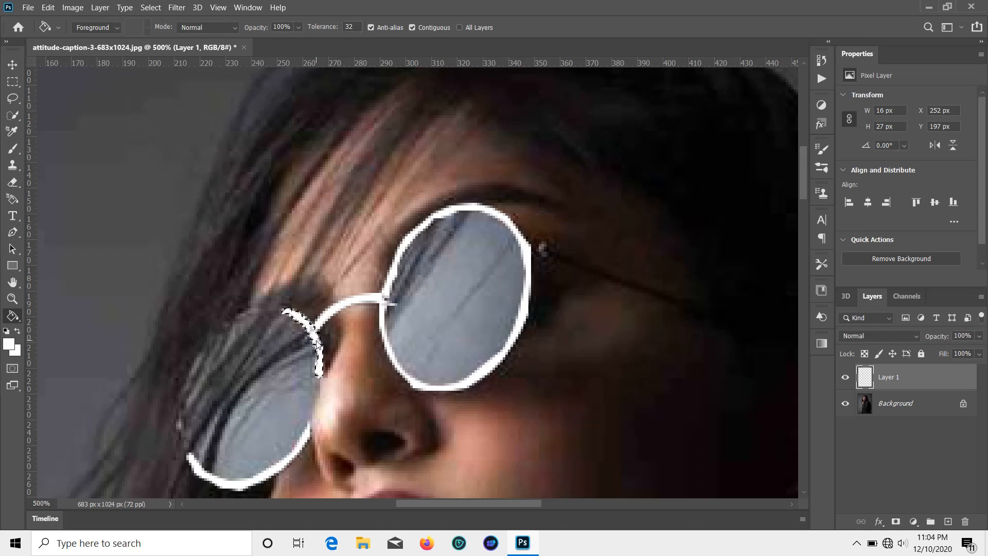
key(ctrl+d)
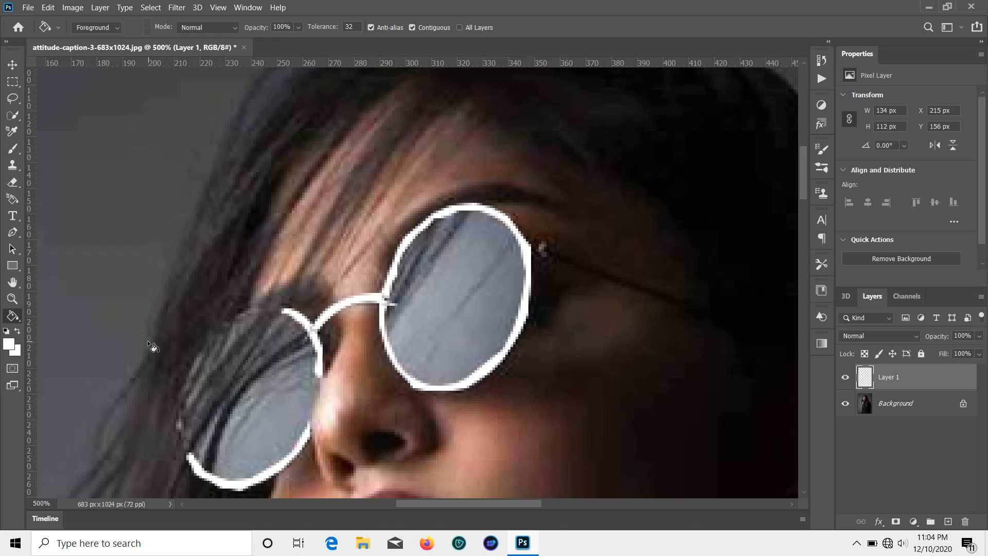
Outline the short rim fragment visible between the hair strands atop the left lens with a closed Pen tool path
key(p)
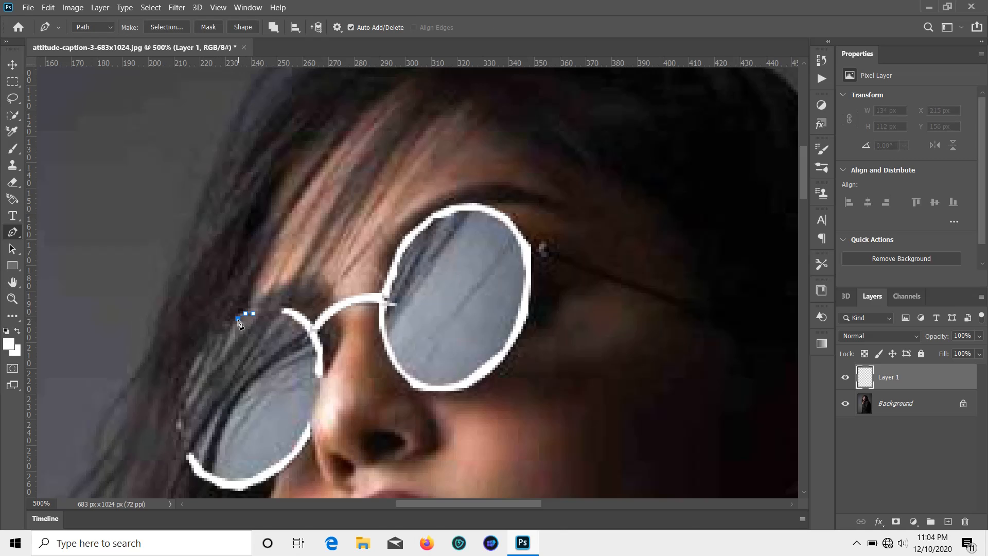
click(237, 318)
click(240, 308)
click(249, 309)
click(253, 306)
click(259, 306)
click(261, 309)
click(261, 315)
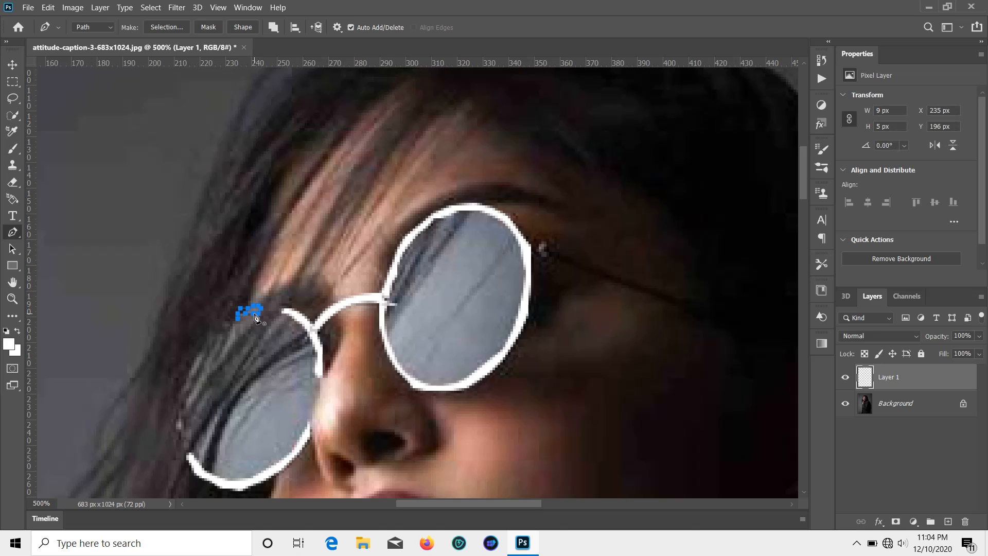
Convert the rim fragment path into a new selection with 0 pixels feather, fill it with white, and deselect
right_click(257, 318)
click(297, 85)
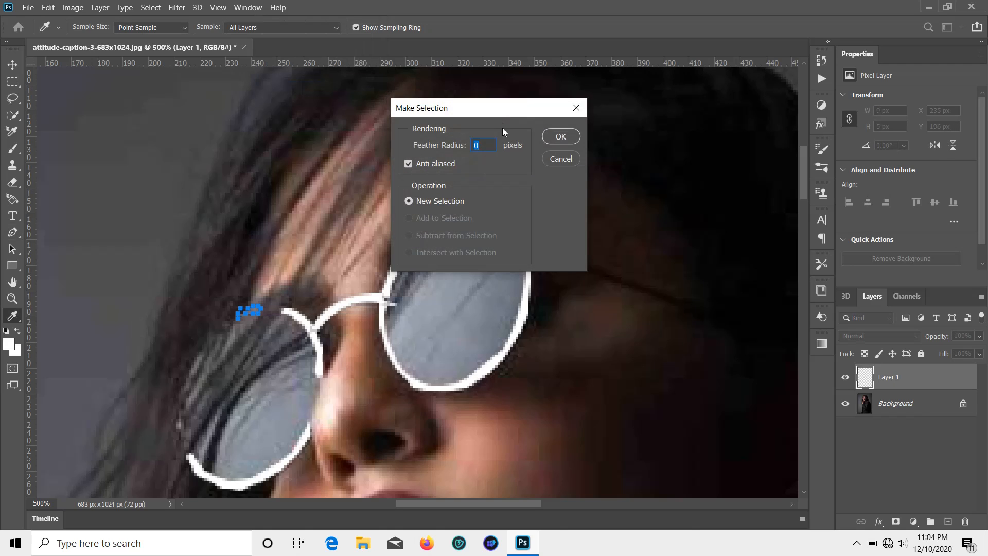
click(560, 136)
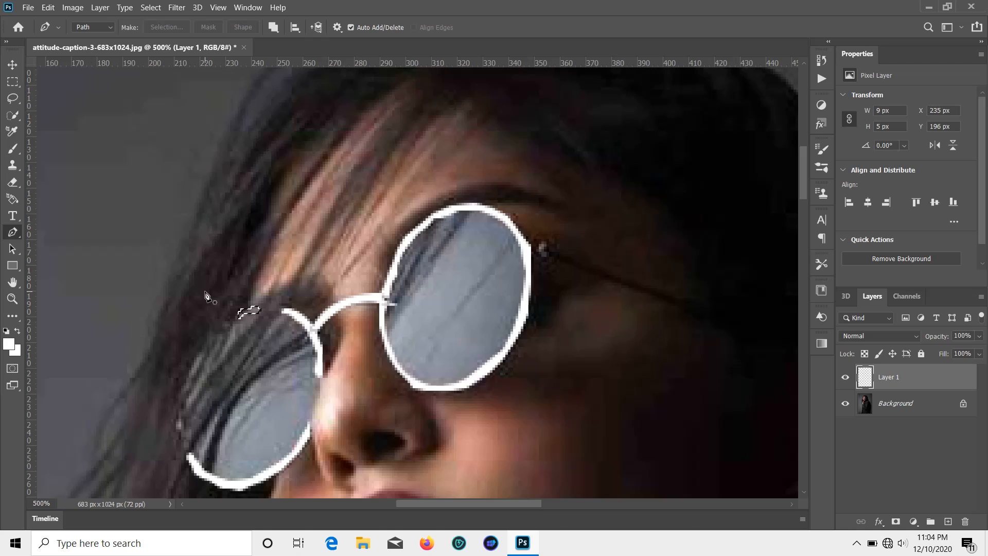
key(g)
click(259, 315)
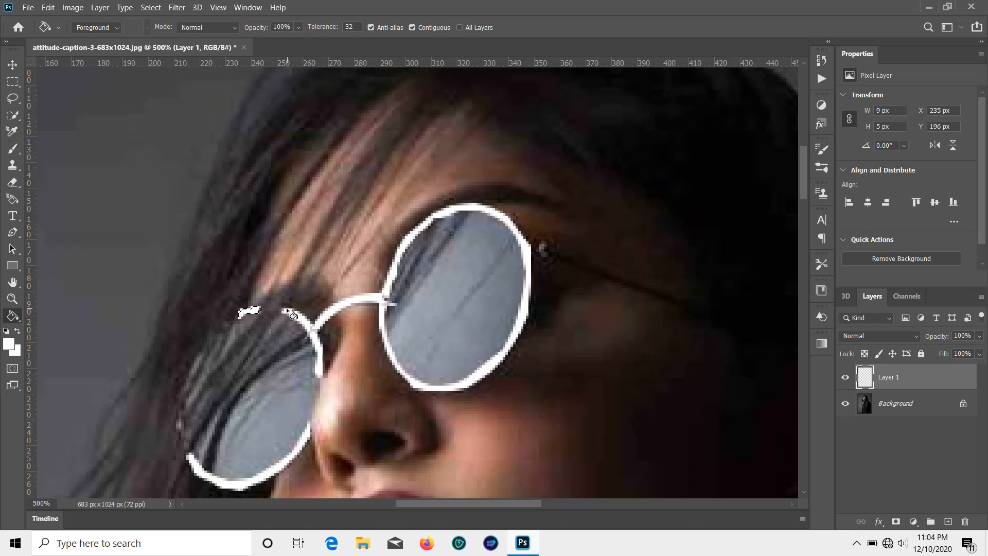
key(ctrl+d)
Outline the small hinge beside the outer side of the right lens rim with a closed Pen tool path
scroll(296, 314, down, 1)
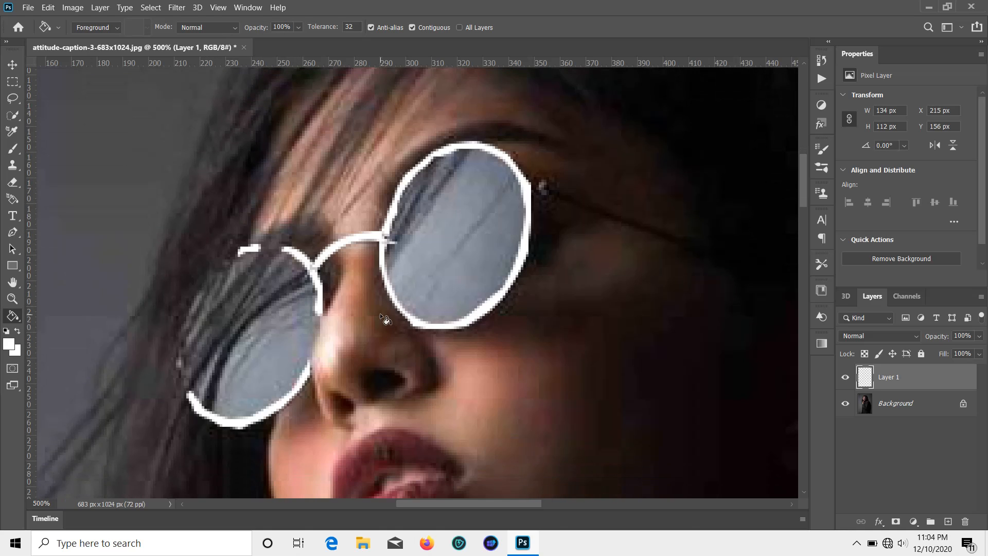
scroll(380, 313, right, 5)
scroll(289, 356, right, 1)
key(p)
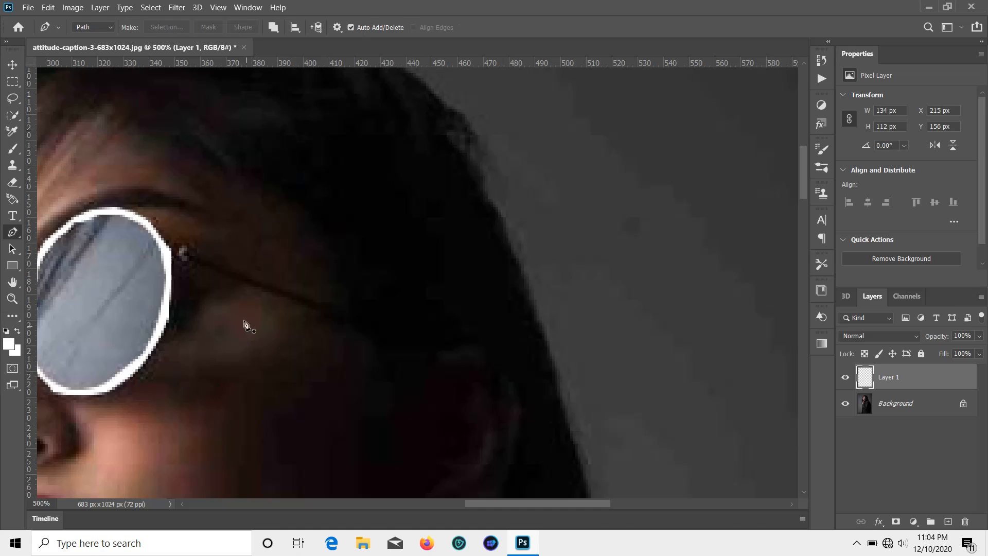
click(174, 248)
click(179, 241)
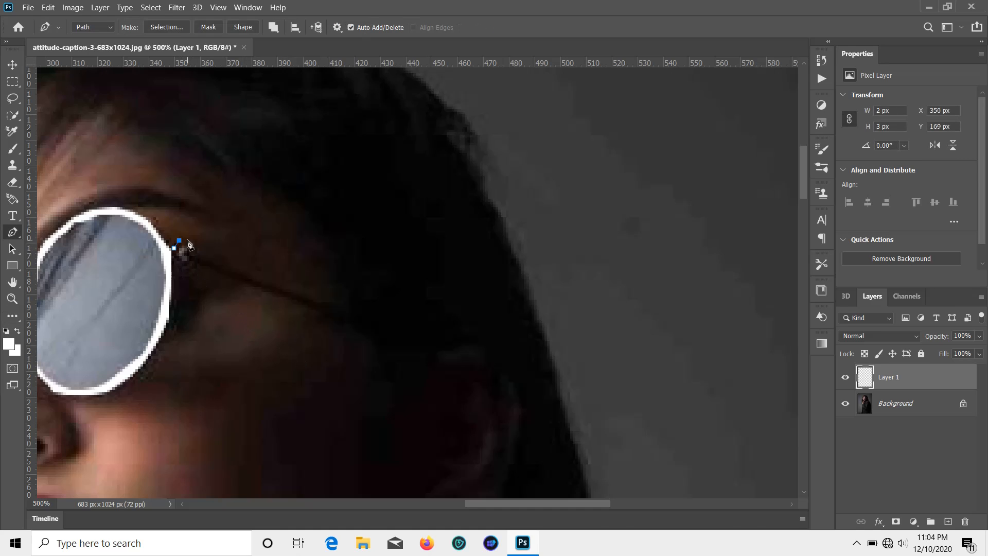
click(187, 241)
click(192, 250)
click(192, 255)
click(192, 262)
click(186, 266)
click(174, 249)
Convert the hinge path into a new selection with 0 pixels feather and fill it with white using the Paint Bucket
right_click(176, 248)
click(205, 299)
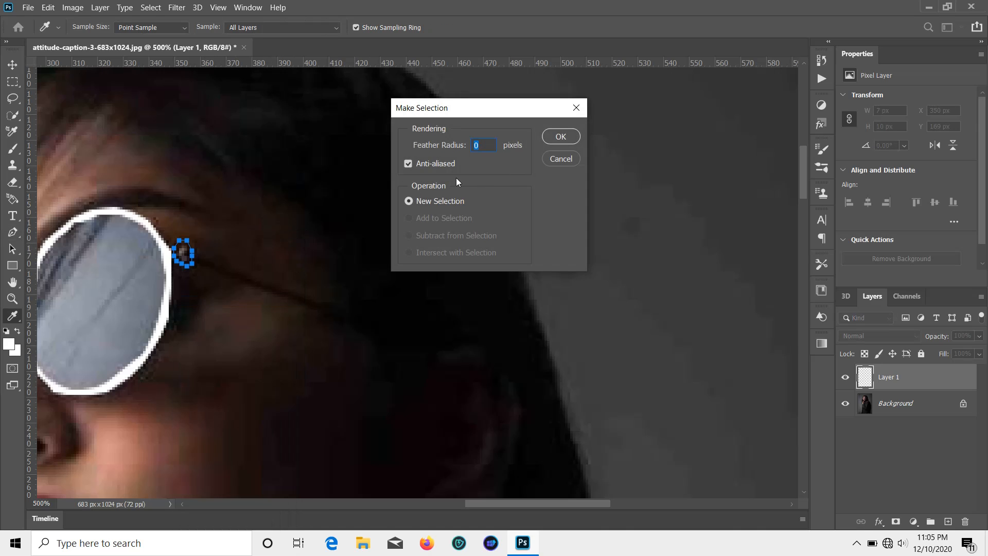
click(551, 138)
key(g)
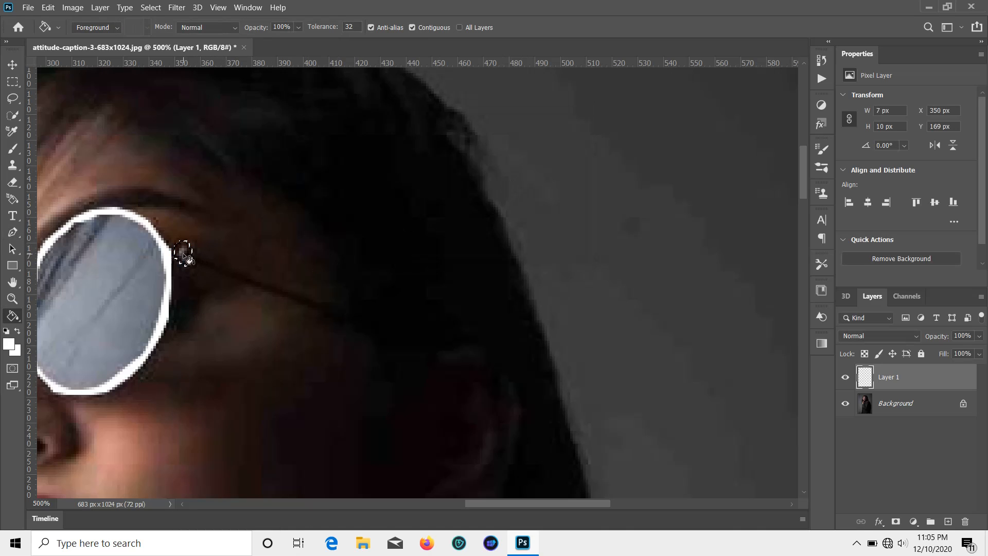
click(183, 252)
Outline the thin temple arm from the hinge to the ear with a closed four-point Pen tool path
key(p)
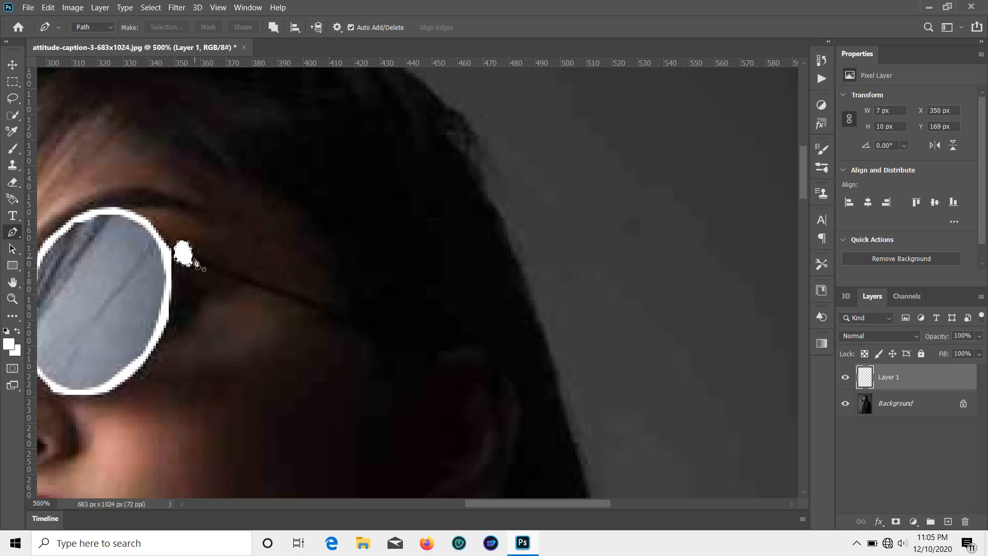
click(195, 256)
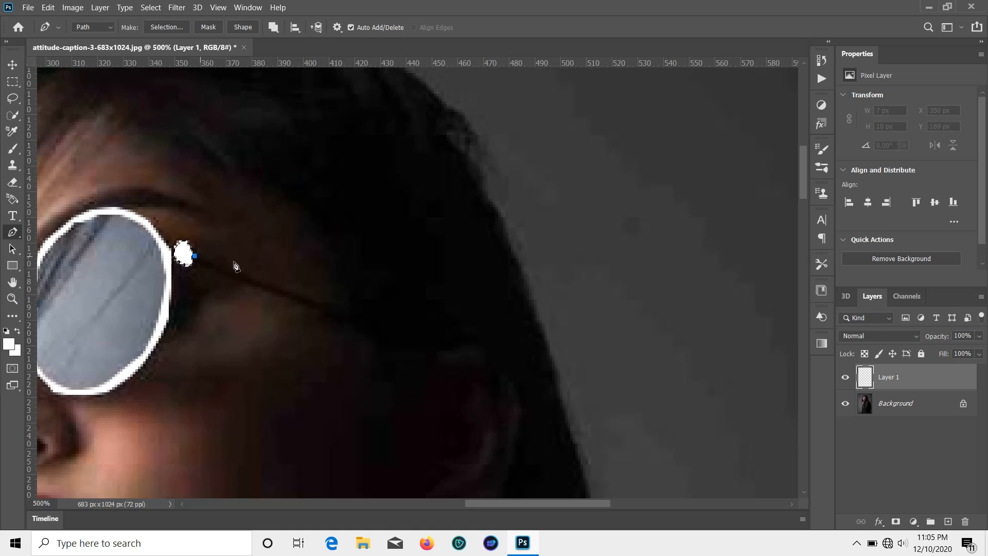
click(423, 348)
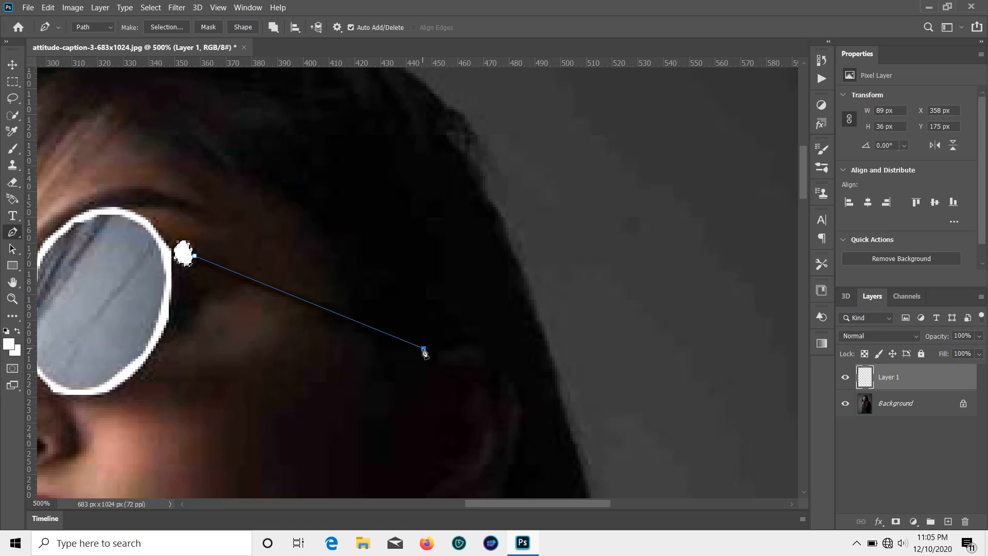
click(427, 358)
click(192, 263)
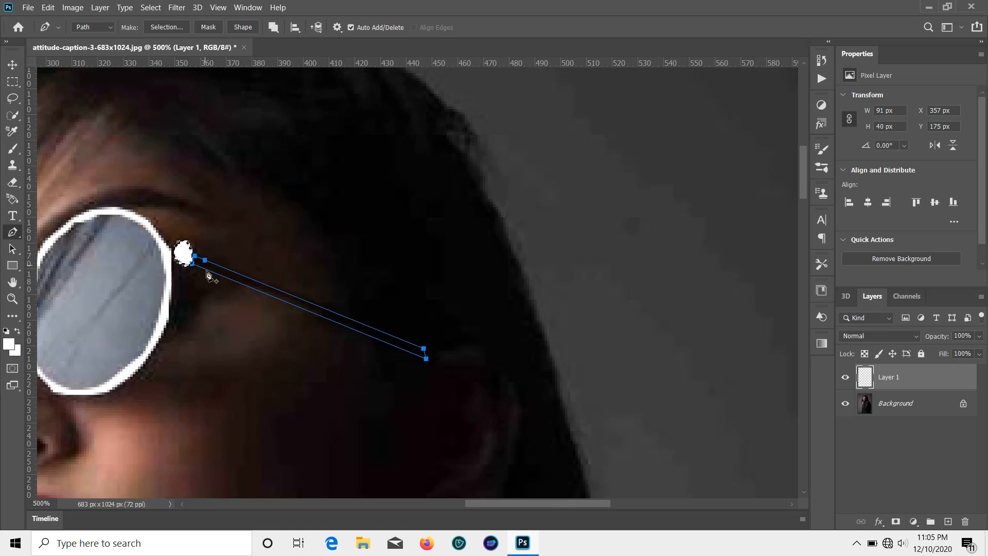
Convert the temple arm path into a selection and fill it with white using the Paint Bucket
right_click(386, 342)
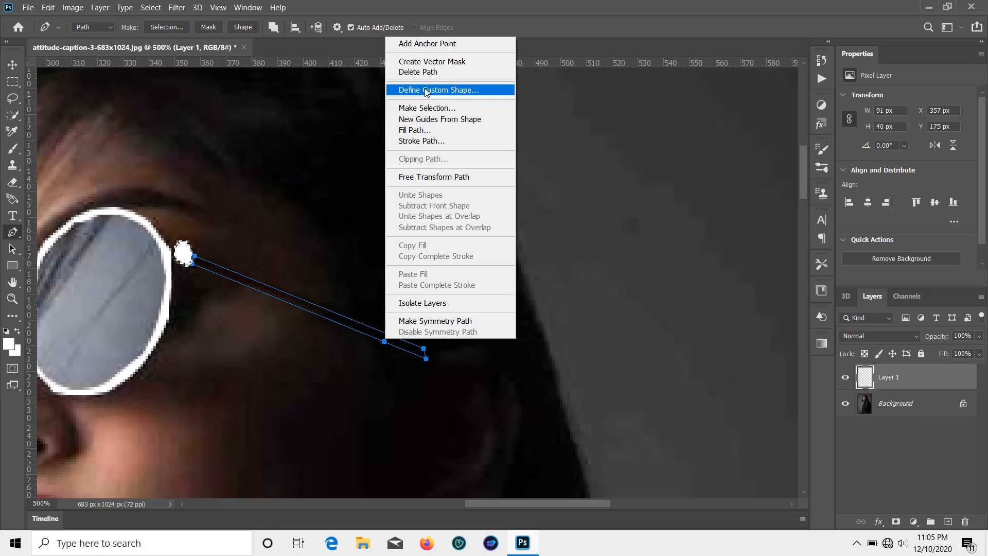
click(428, 107)
click(560, 138)
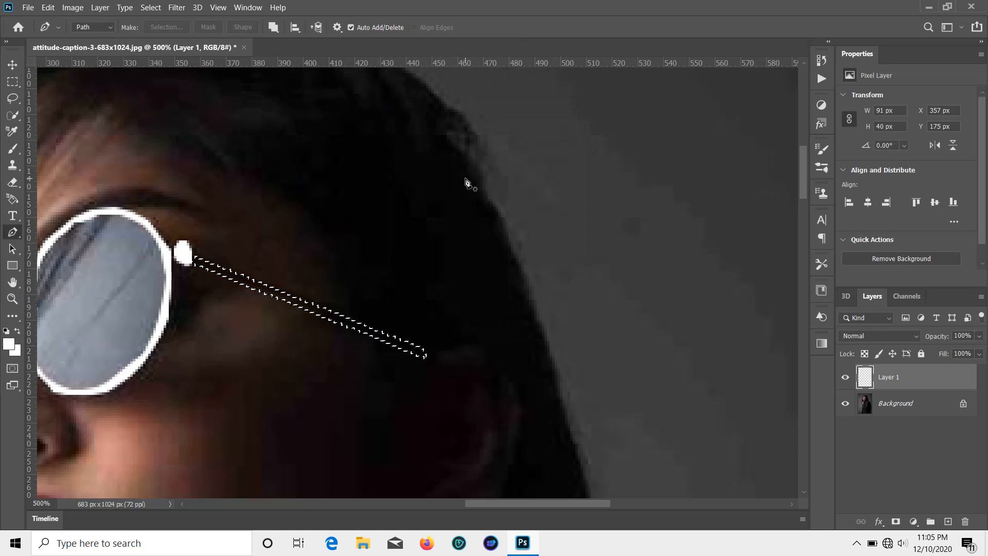
key(g)
click(286, 297)
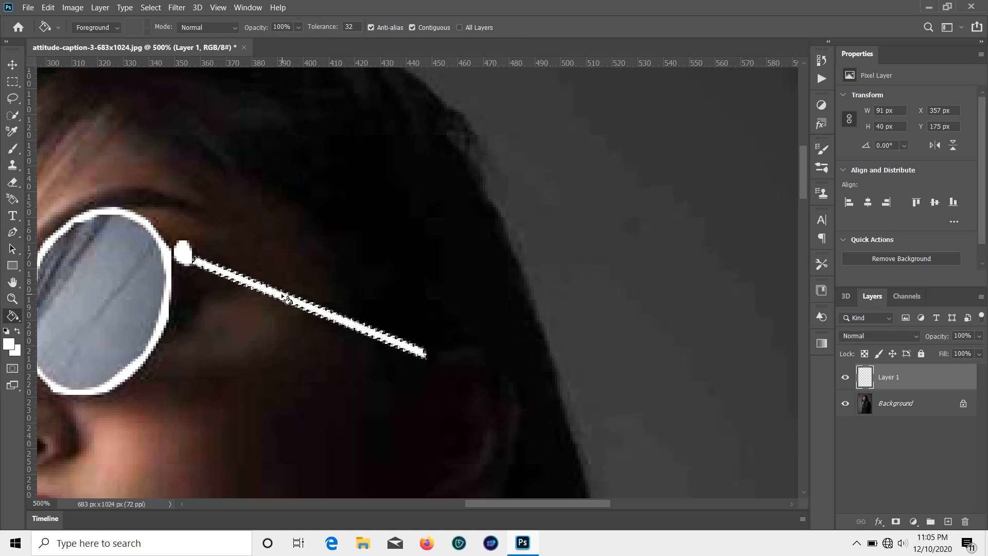
Deselect the filled temple arm and outline a small extension at its ear end with a closed Pen tool path
key(ctrl+d)
scroll(379, 351, down, 3)
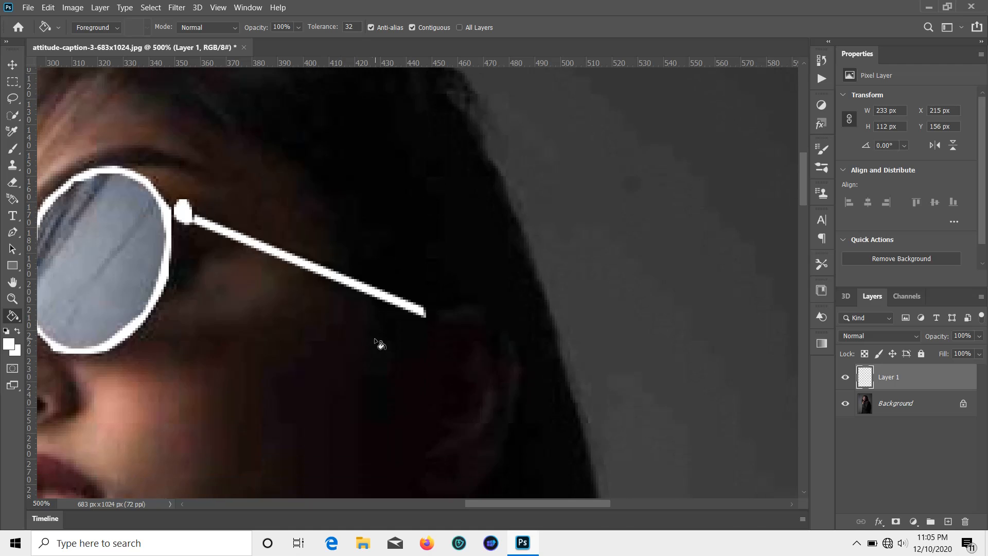
key(p)
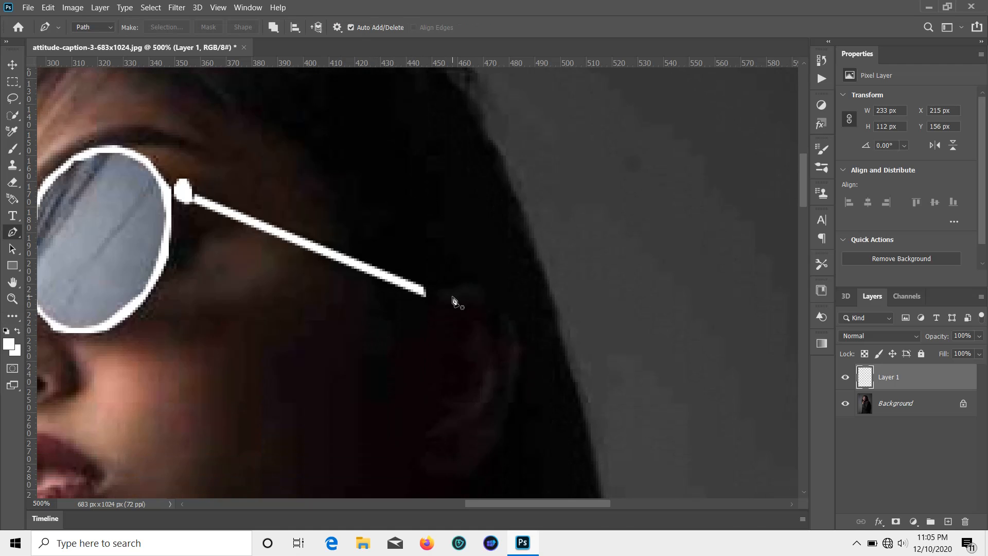
click(425, 291)
click(436, 294)
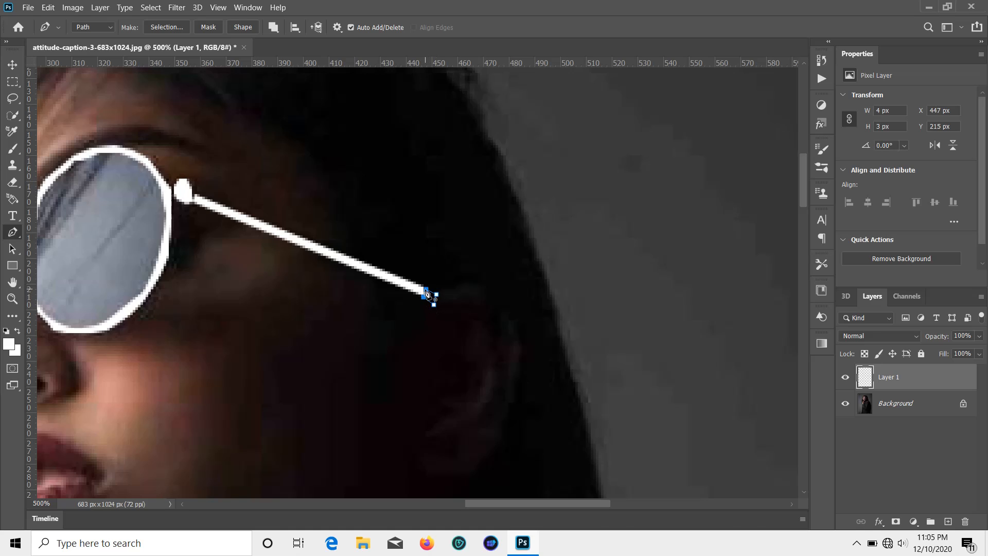
Convert the temple tip path into a selection, fill it with white using the Paint Bucket, and deselect
right_click(426, 293)
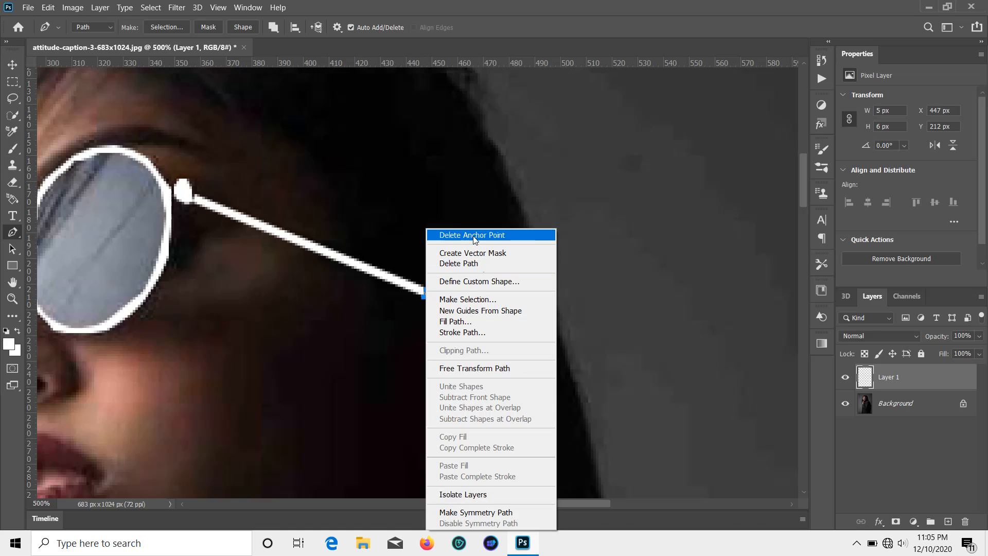
click(482, 299)
click(561, 136)
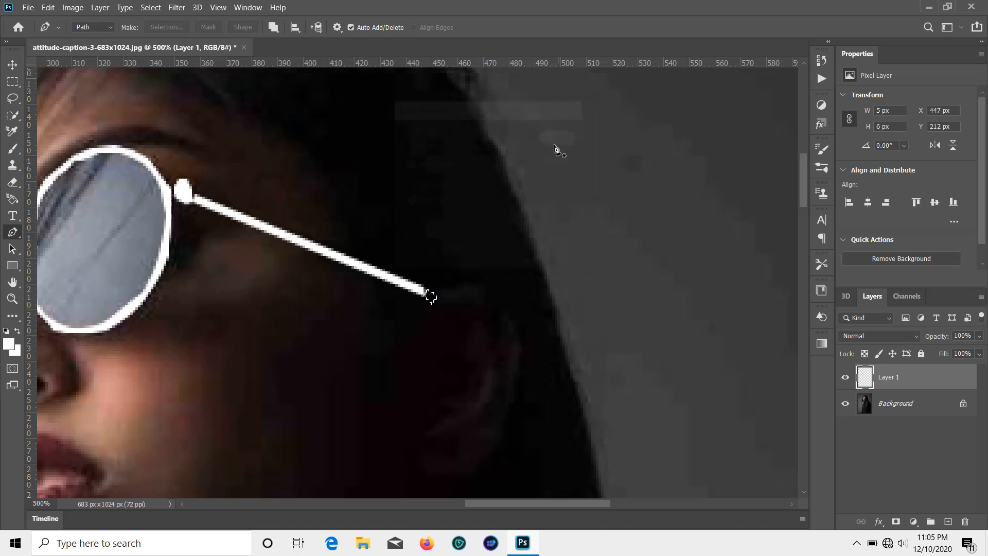
key(g)
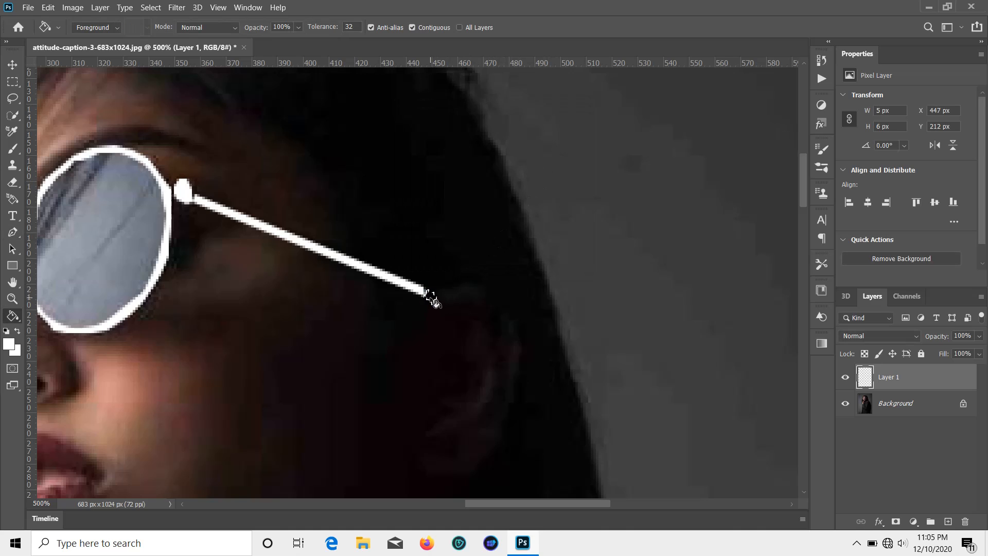
click(430, 297)
key(ctrl+d)
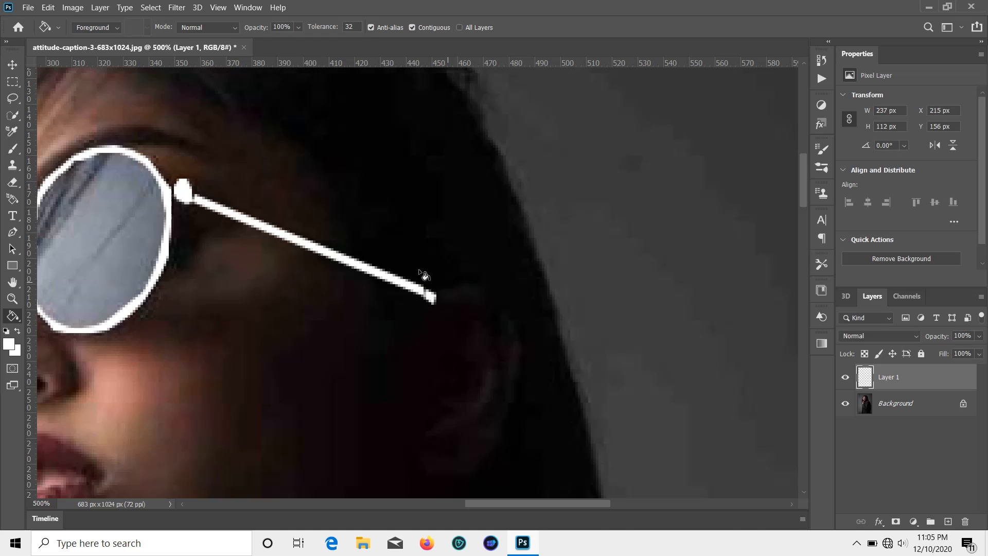
Add an Outer Glow layer style to the layer holding the white glasses frame
click(12, 68)
scroll(433, 334, down, 1)
drag(319, 352, 639, 311)
key(ctrl+minus)
key(ctrl+minus)
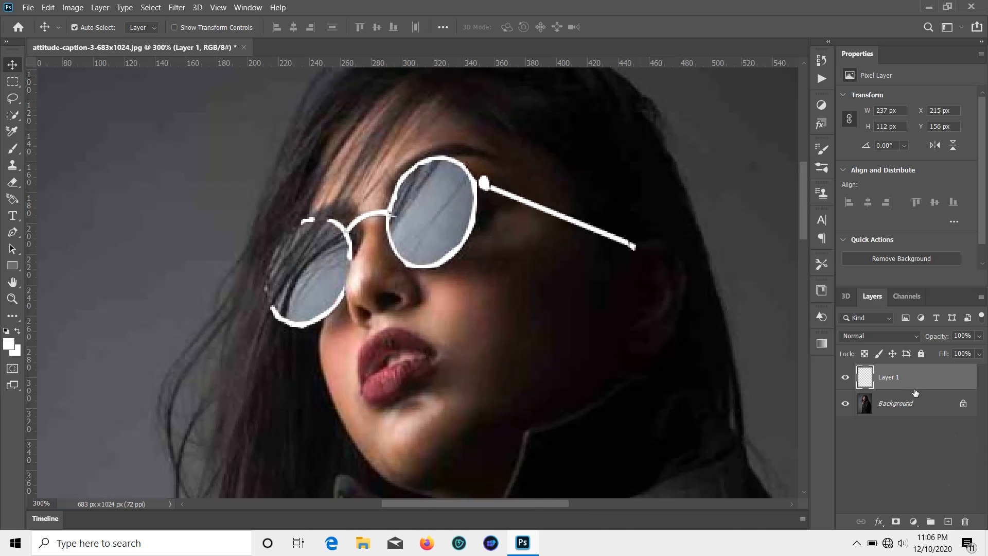
click(880, 521)
click(894, 502)
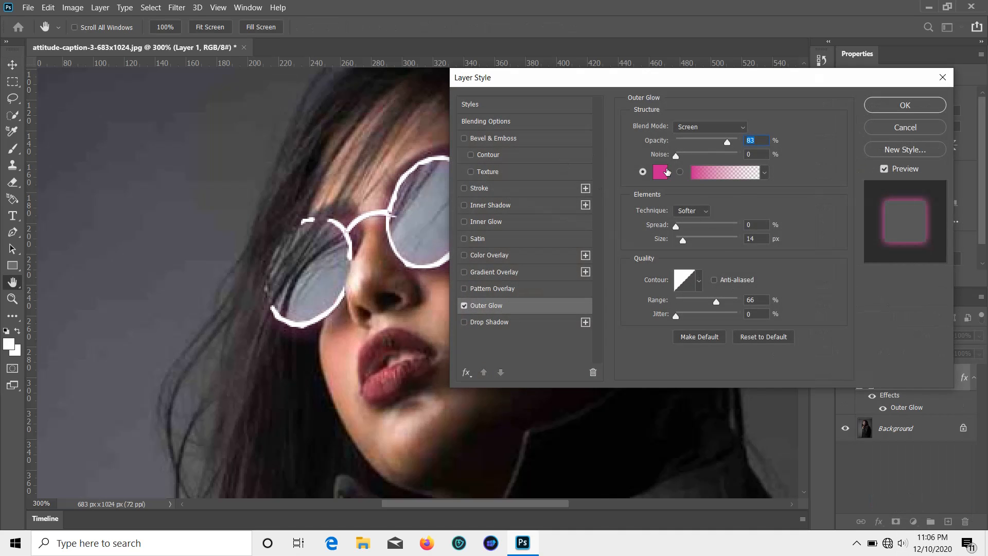
Change the Outer Glow color to a fully saturated, bright blue
click(661, 172)
click(663, 255)
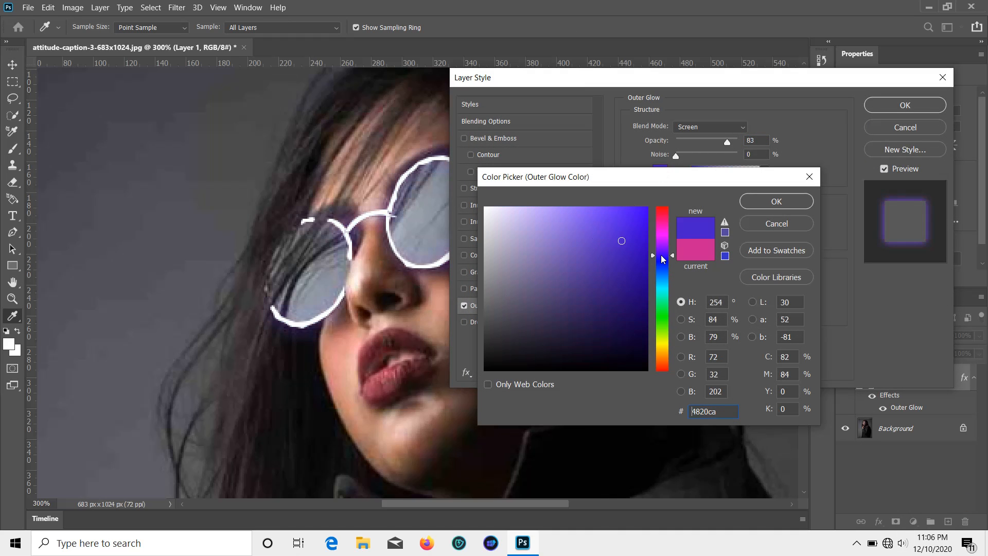
drag(621, 241, 664, 211)
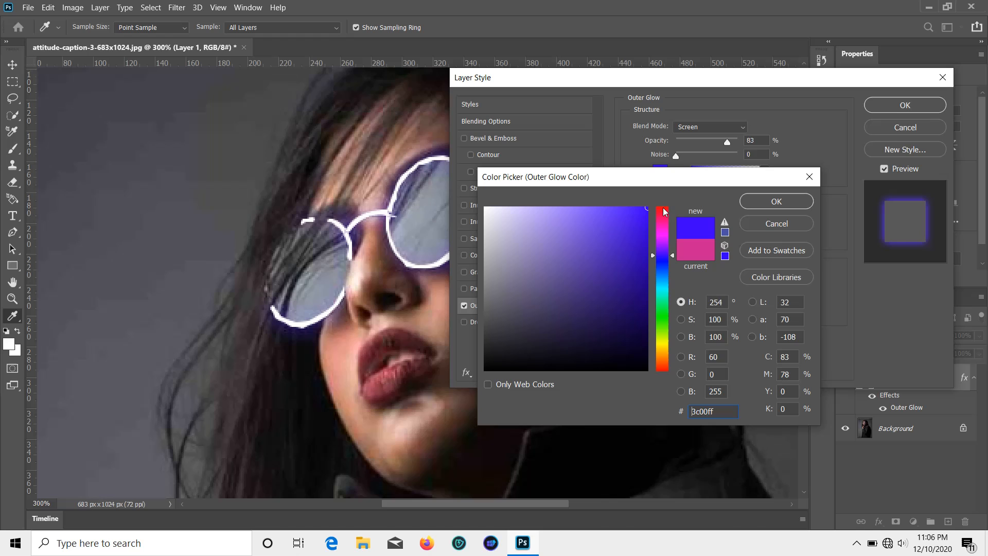
click(661, 259)
click(758, 208)
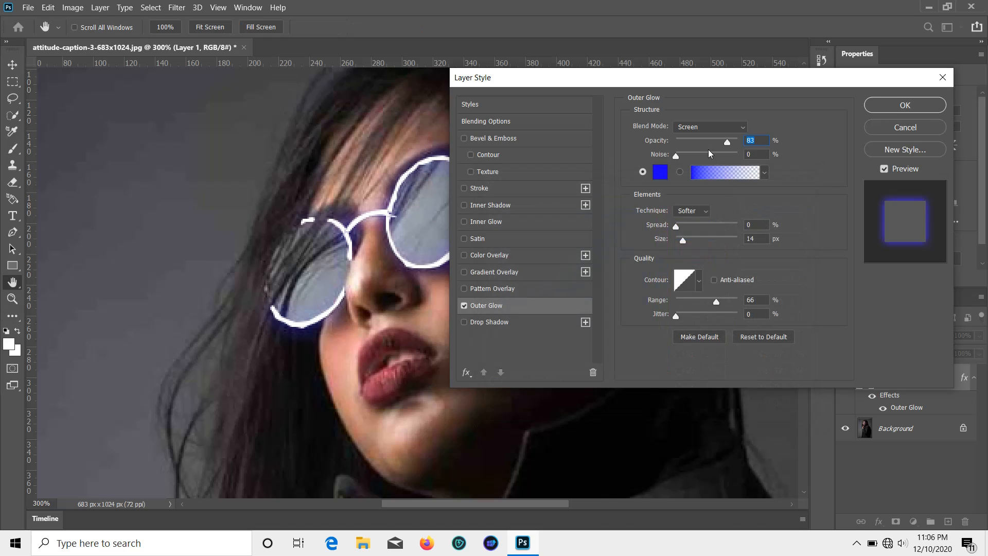
Set the Outer Glow size to 8 px and opacity to 100%, and apply the layer style
drag(683, 241, 681, 242)
click(902, 106)
key(v)
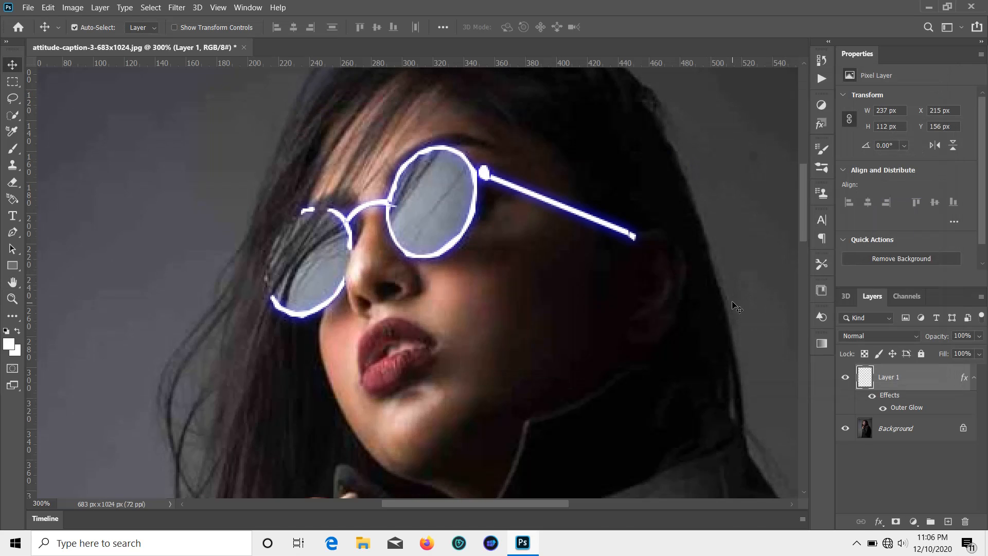
Hide the glowing frame layer and add a Brightness/Contrast adjustment layer directly above the Background
click(844, 377)
click(898, 427)
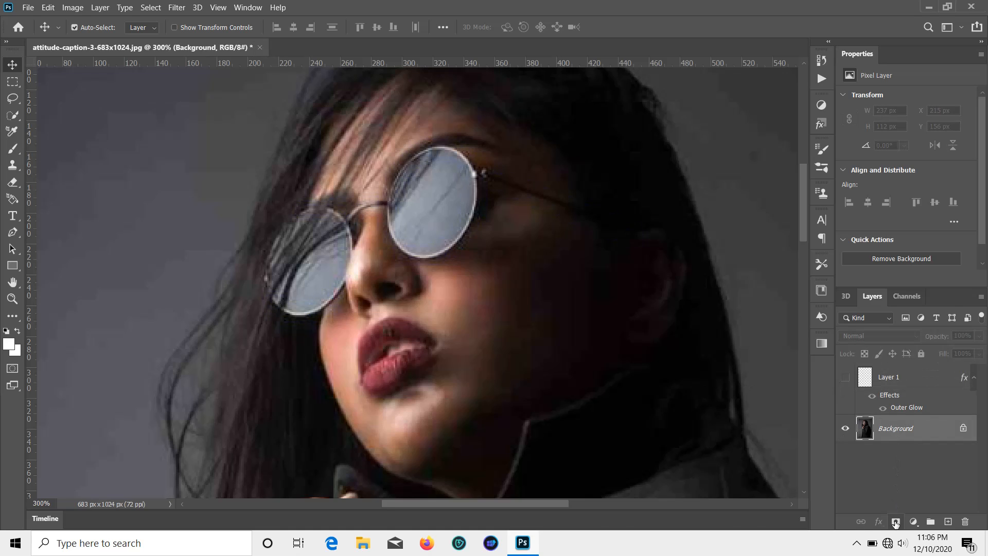
click(914, 522)
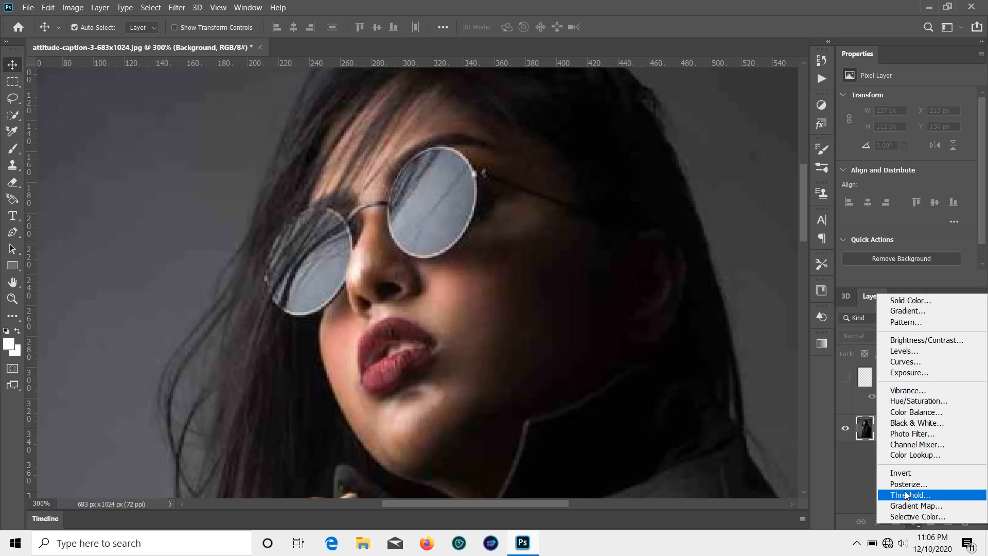
click(903, 340)
Raise the adjustment layer's contrast to 100 and lower its brightness to darken the whole portrait
key(ctrl+minus)
key(ctrl+minus)
key(ctrl+minus)
key(ctrl+minus)
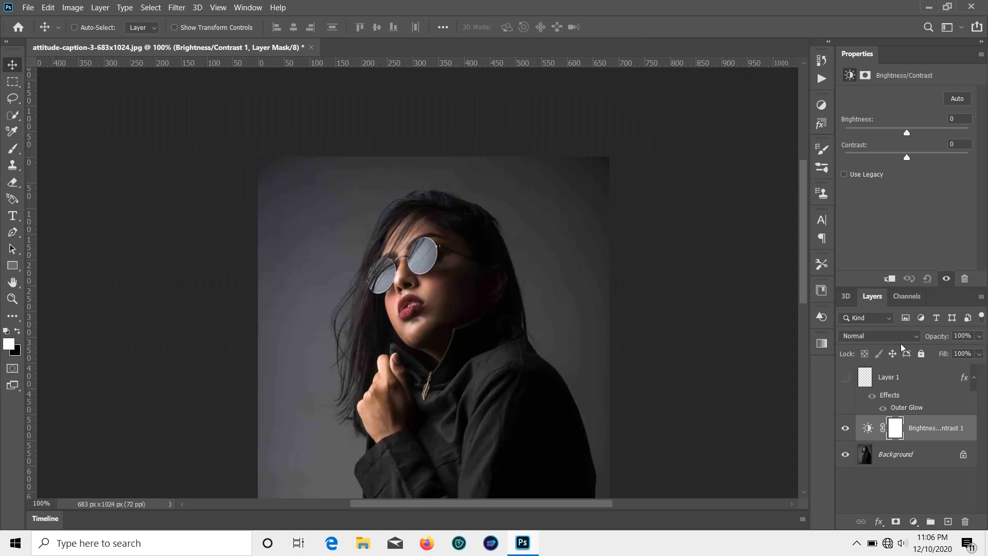
drag(910, 159, 977, 160)
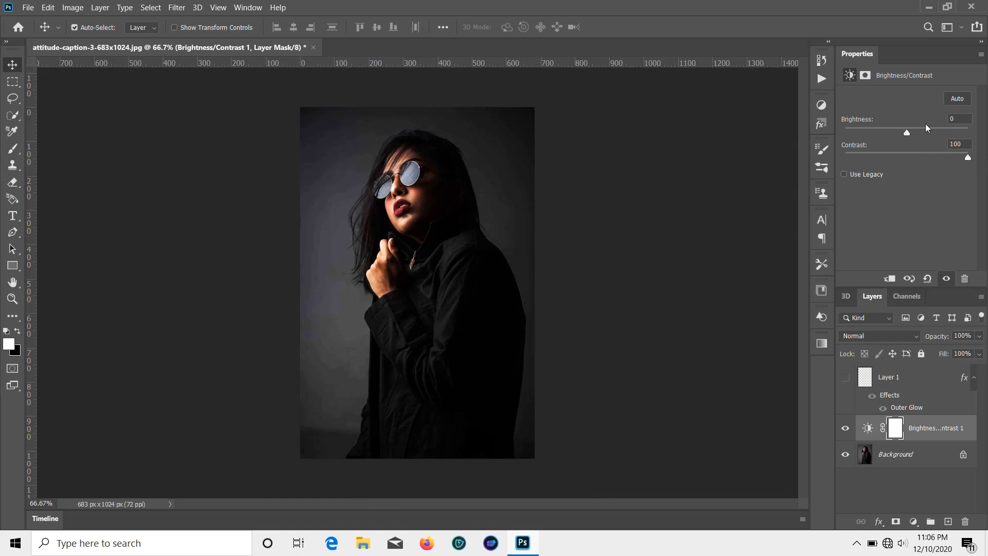
drag(910, 132, 869, 118)
click(913, 489)
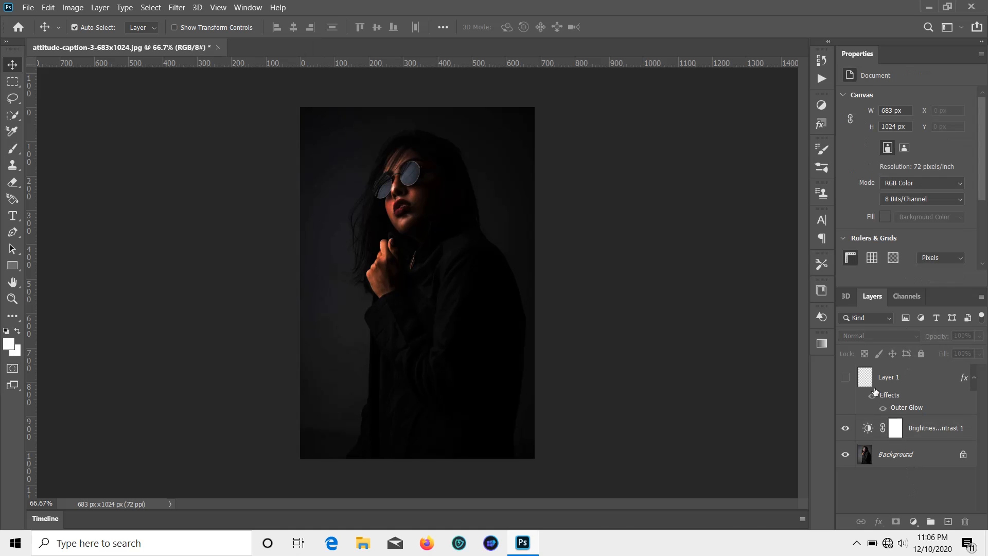
Show the frame layer again and set its Outer Glow size to 16 px at 100% opacity
click(846, 378)
key(ctrl+1)
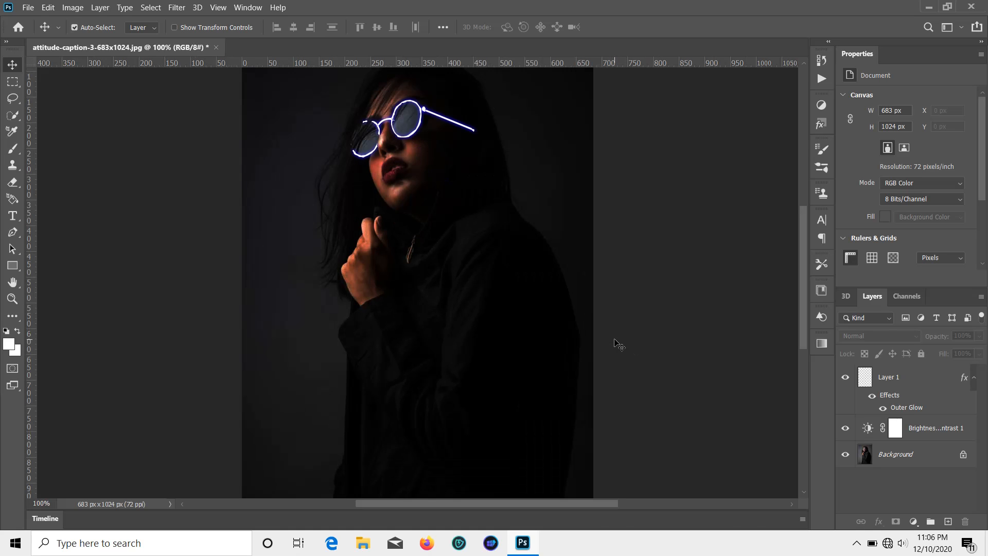
double_click(915, 409)
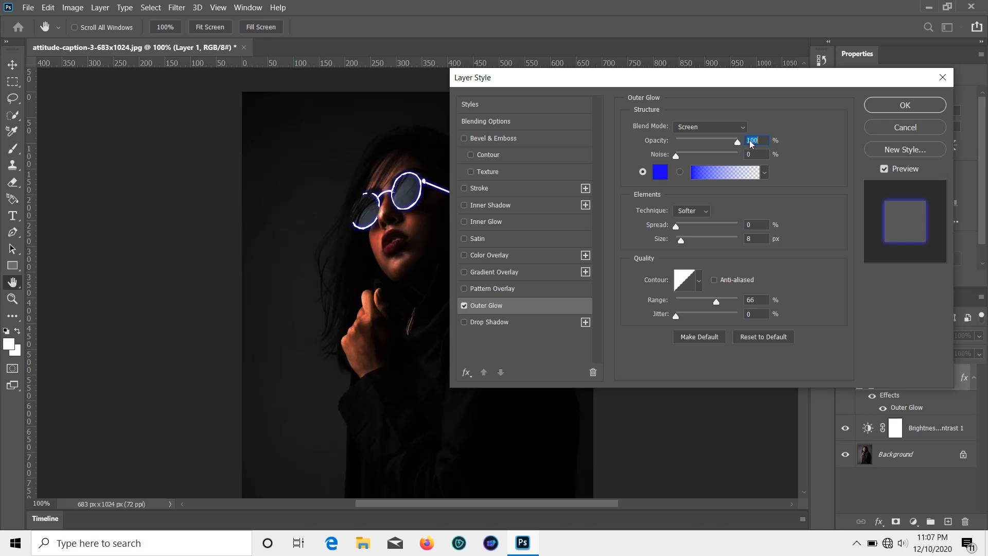
click(681, 241)
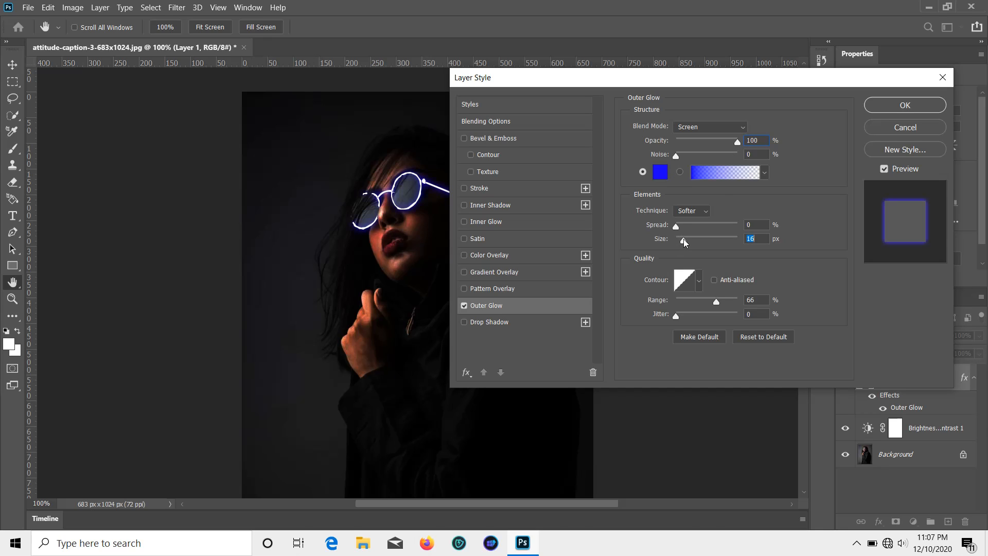
drag(736, 149, 743, 149)
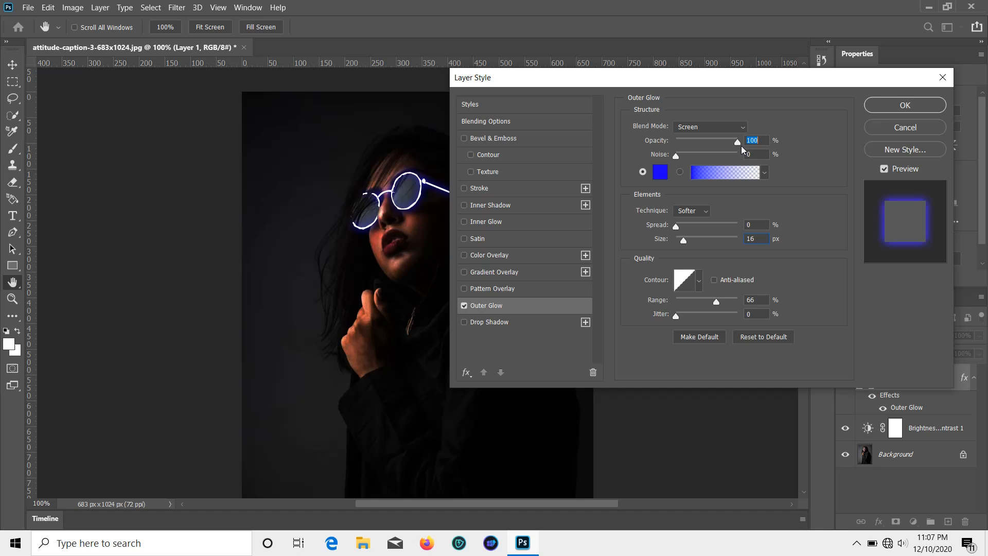
click(934, 111)
scroll(856, 350, down, 4)
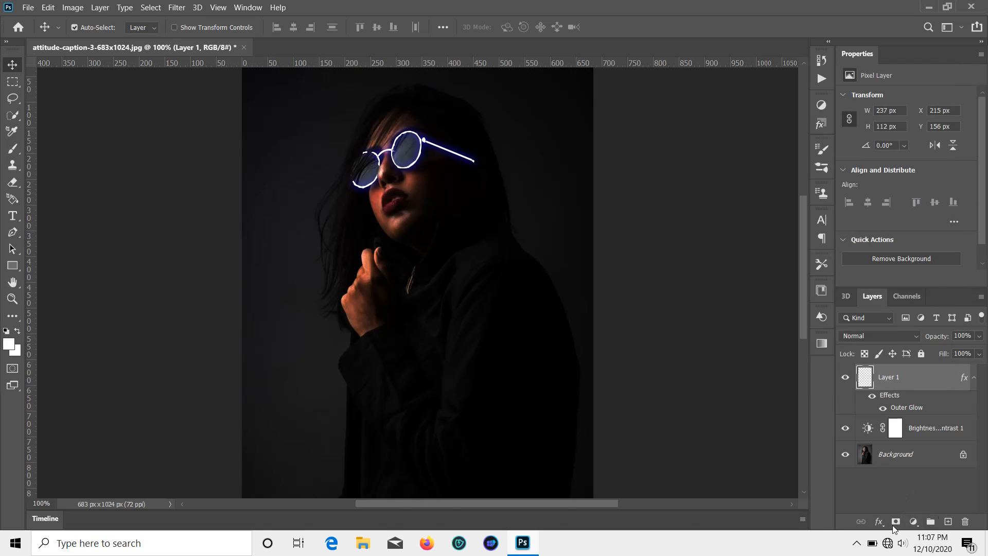
Create a new layer above the frame layer and set its blend mode to Soft Light
click(948, 521)
click(885, 336)
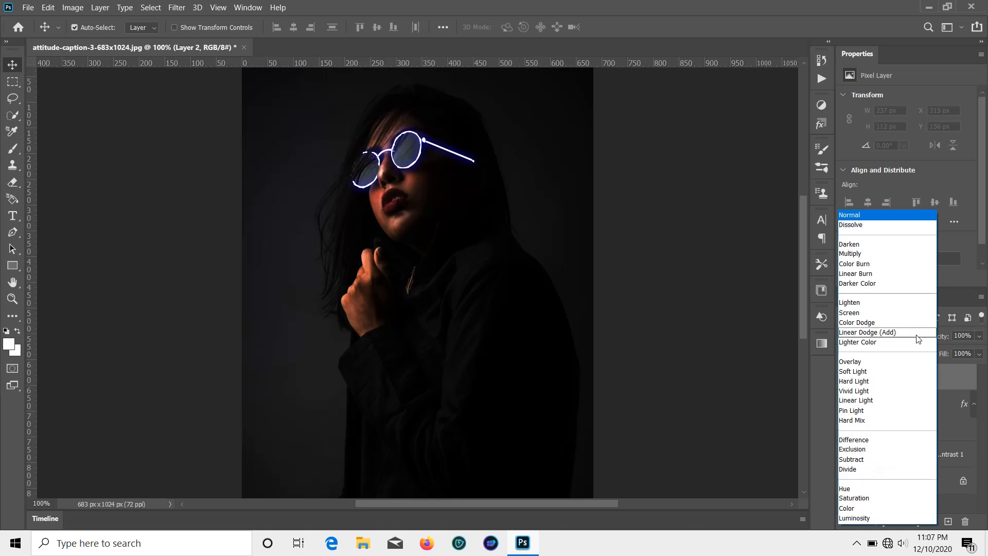
click(874, 372)
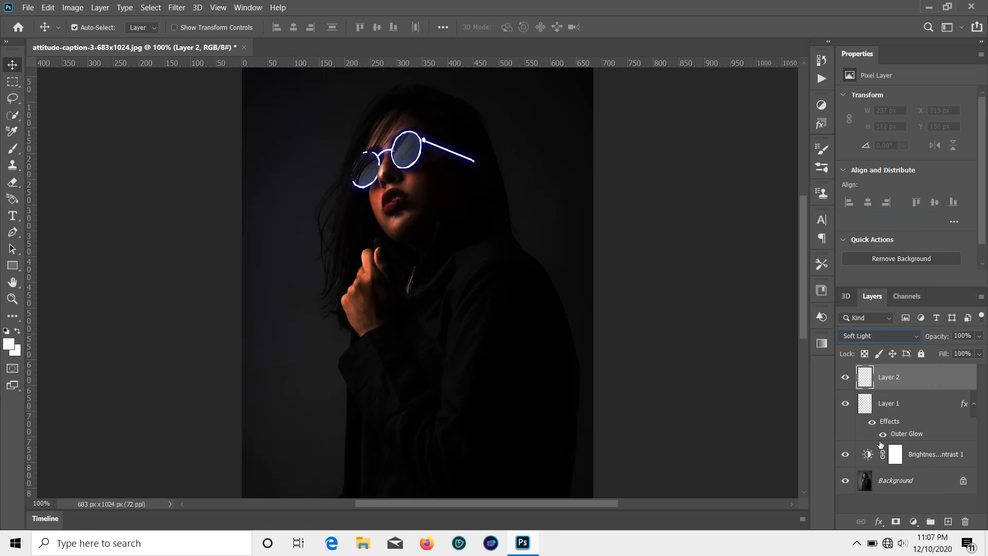
Choose the Brush tool and set the foreground color to blue 1e00ff
click(12, 148)
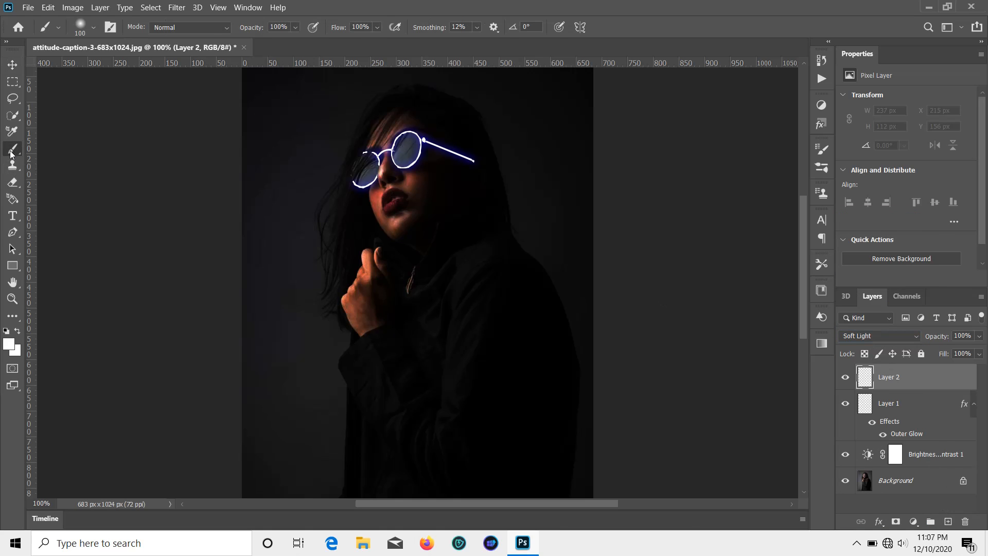
click(9, 344)
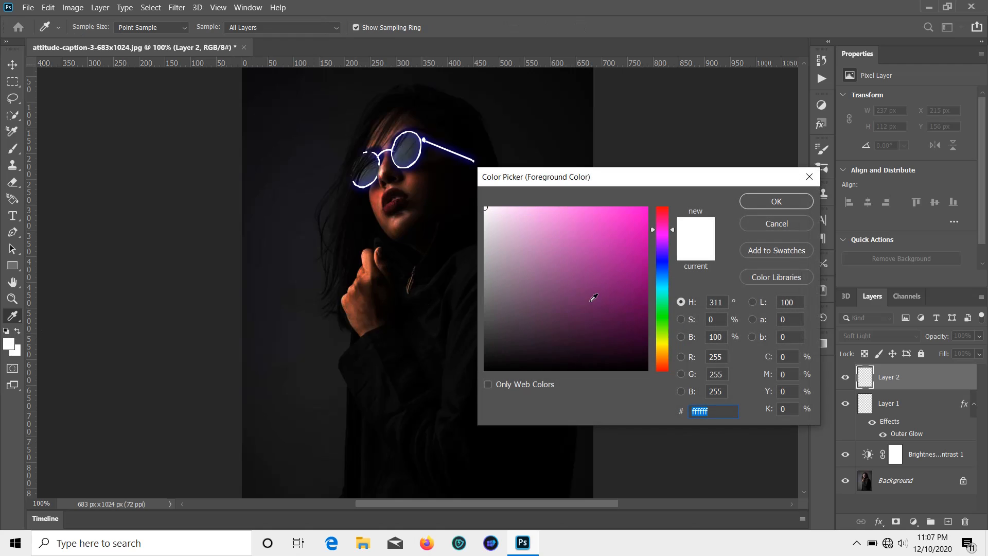
click(658, 258)
drag(638, 231, 648, 207)
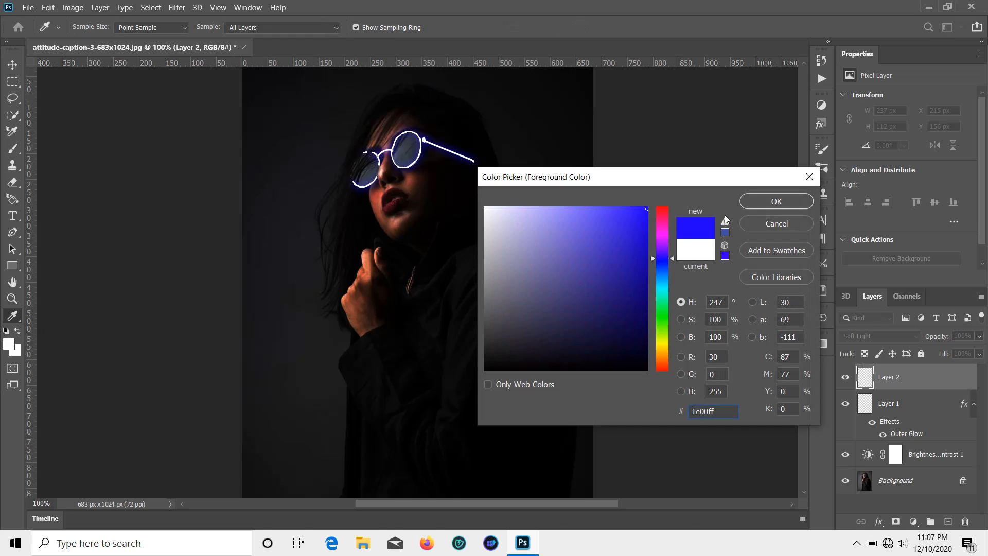
click(776, 201)
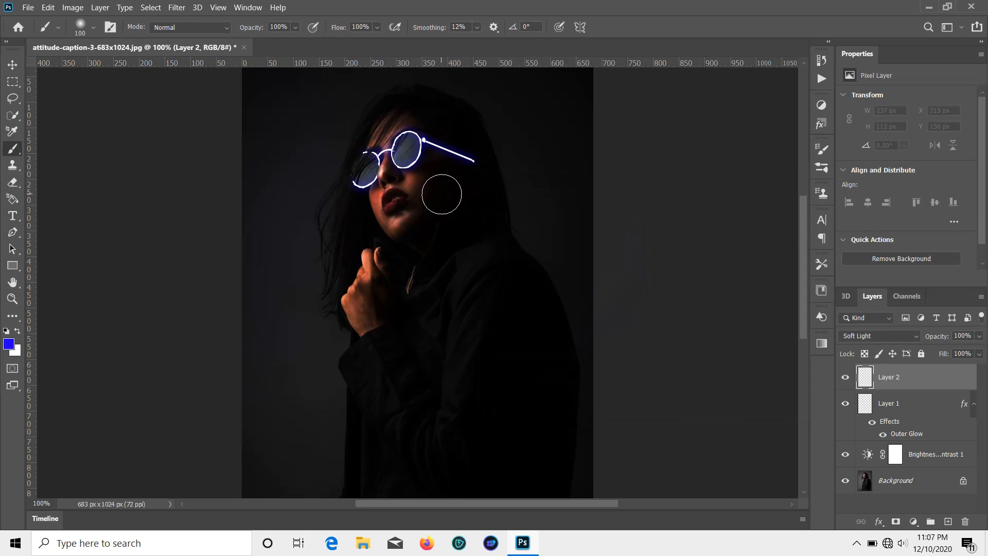
Try a blue dab on the cheek, undo it, and lower the Soft Light layer's opacity to 34%
key(ctrl+plus)
scroll(441, 194, up, 3)
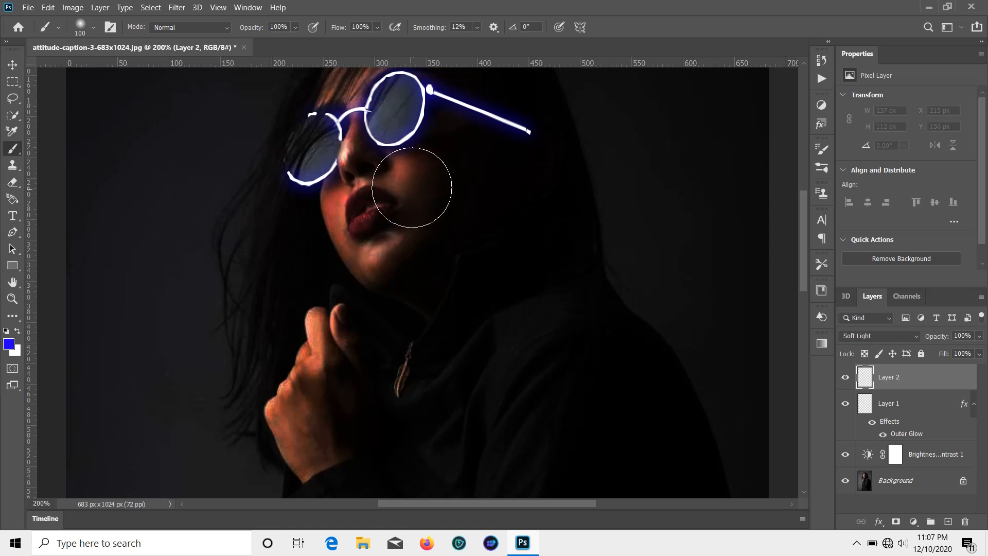
click(419, 188)
key(ctrl+z)
drag(981, 337, 946, 351)
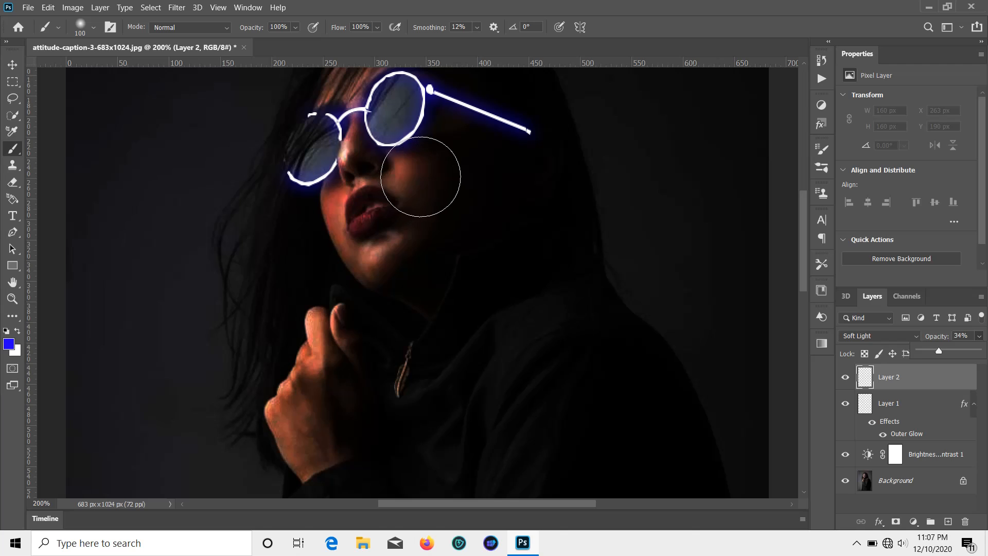
Paint soft blue reflected light on the cheek, lips, chin, forehead and beside the front lens with the 100 px brush
mouse_move(422, 177)
mouse_down()
mouse_move(465, 191)
mouse_move(452, 184)
mouse_move(451, 192)
mouse_move(431, 177)
mouse_move(491, 195)
mouse_up()
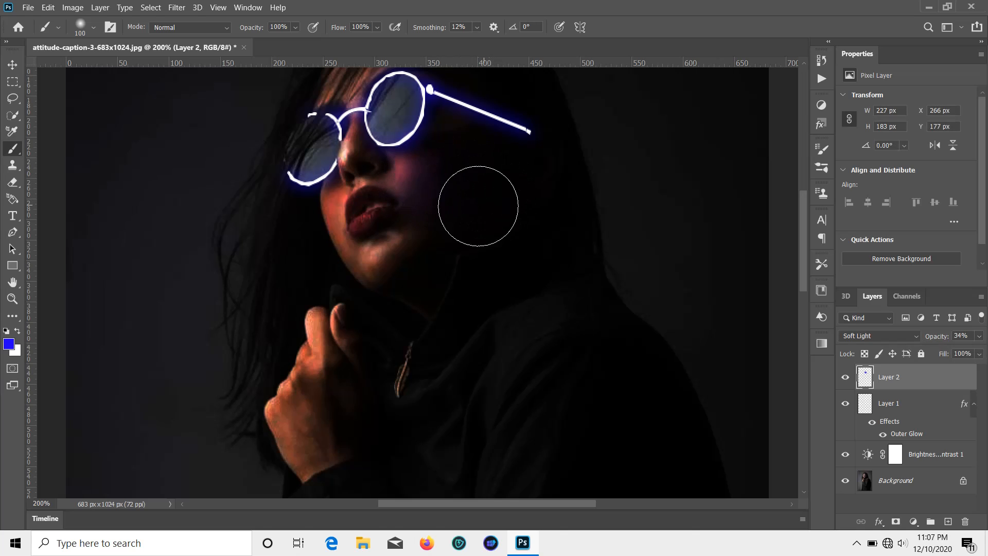
mouse_move(348, 211)
mouse_down()
mouse_move(334, 252)
mouse_move(333, 213)
mouse_move(339, 259)
mouse_move(344, 247)
mouse_move(329, 260)
mouse_move(338, 305)
mouse_up()
scroll(347, 249, up, 3)
scroll(309, 196, up, 5)
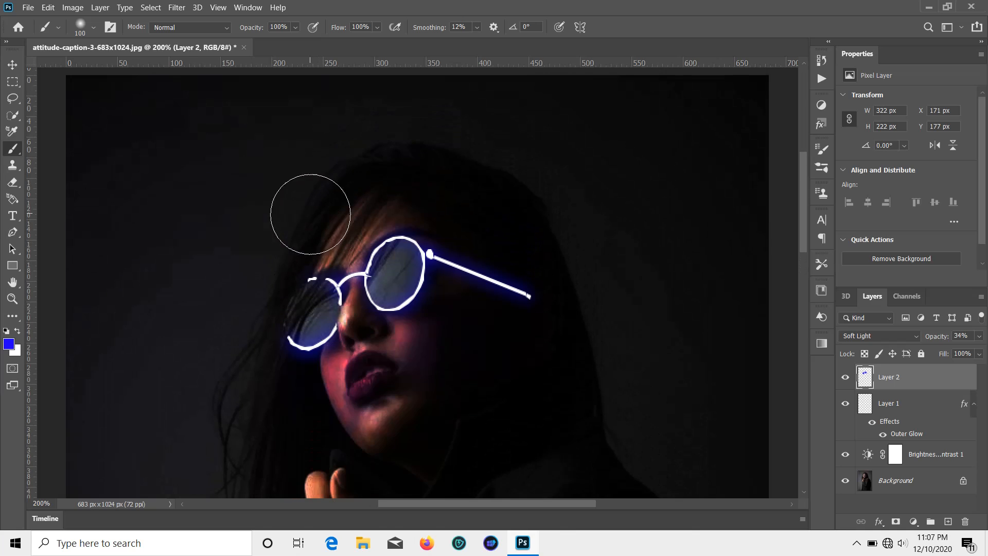
scroll(443, 197, down, 1)
drag(411, 201, 339, 217)
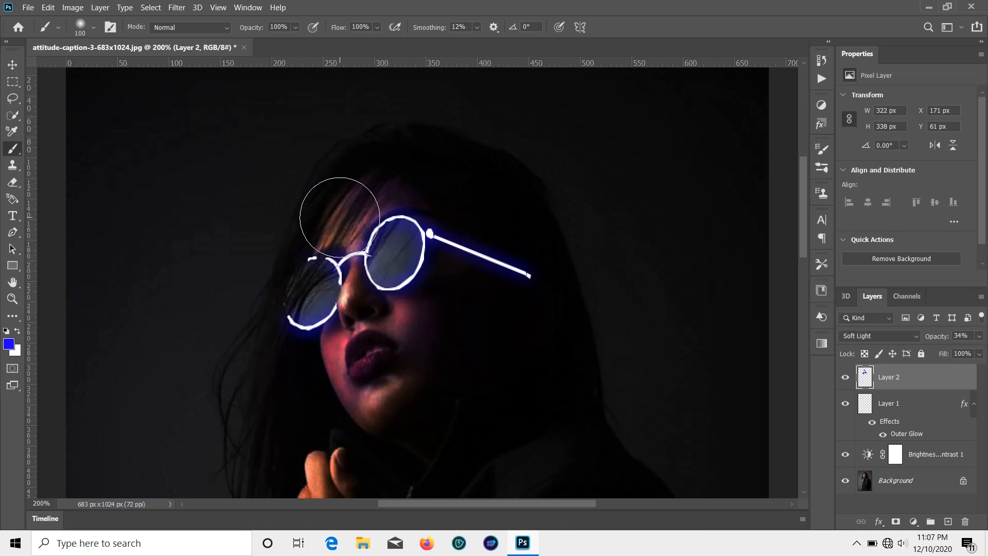
scroll(453, 231, down, 2)
scroll(459, 232, down, 2)
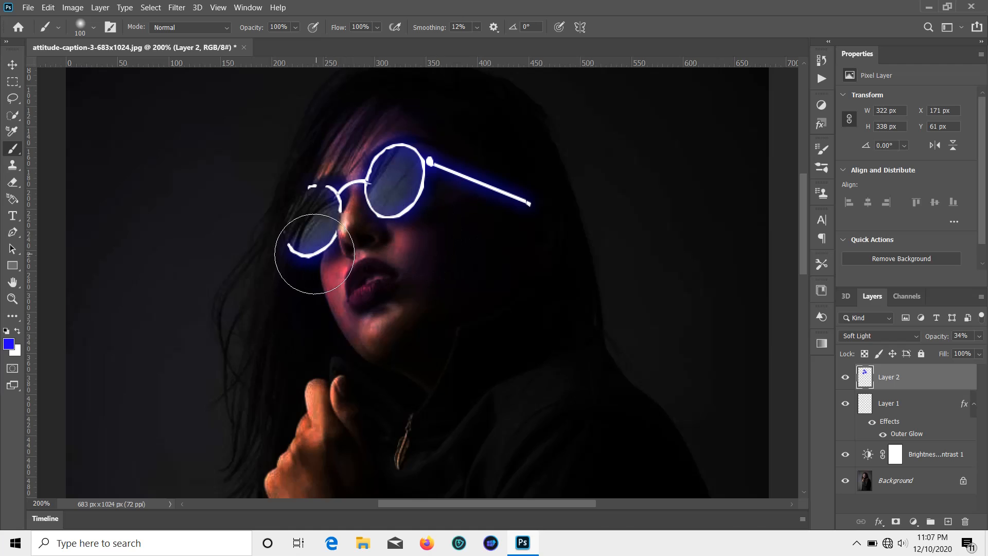
drag(314, 254, 291, 236)
Paint the same blue reflected light over the raised hand and fingers
scroll(435, 269, down, 5)
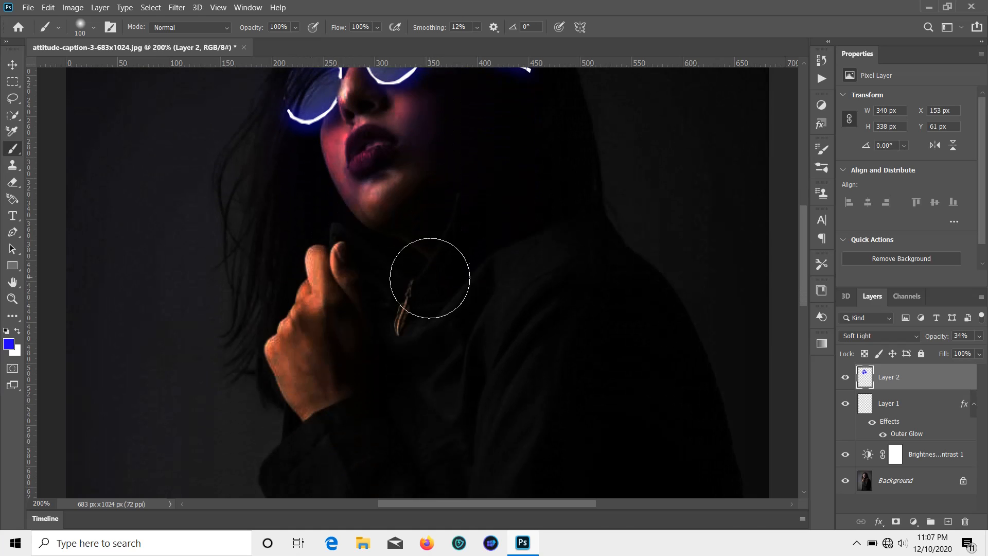
mouse_move(324, 275)
mouse_down()
mouse_move(361, 362)
mouse_move(318, 299)
mouse_move(295, 297)
mouse_move(325, 363)
mouse_move(275, 310)
mouse_move(303, 364)
mouse_move(342, 371)
mouse_up()
scroll(341, 371, up, 3)
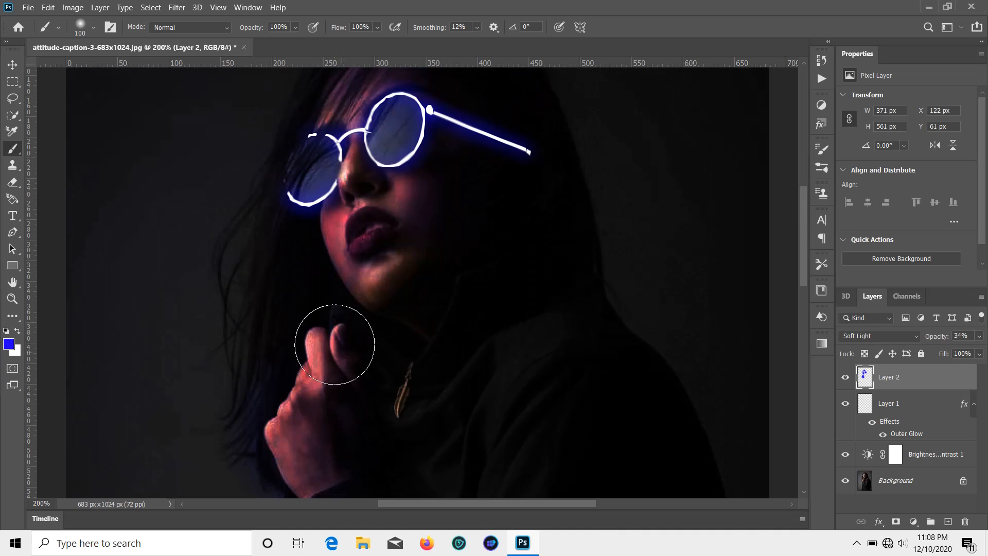
scroll(447, 275, up, 5)
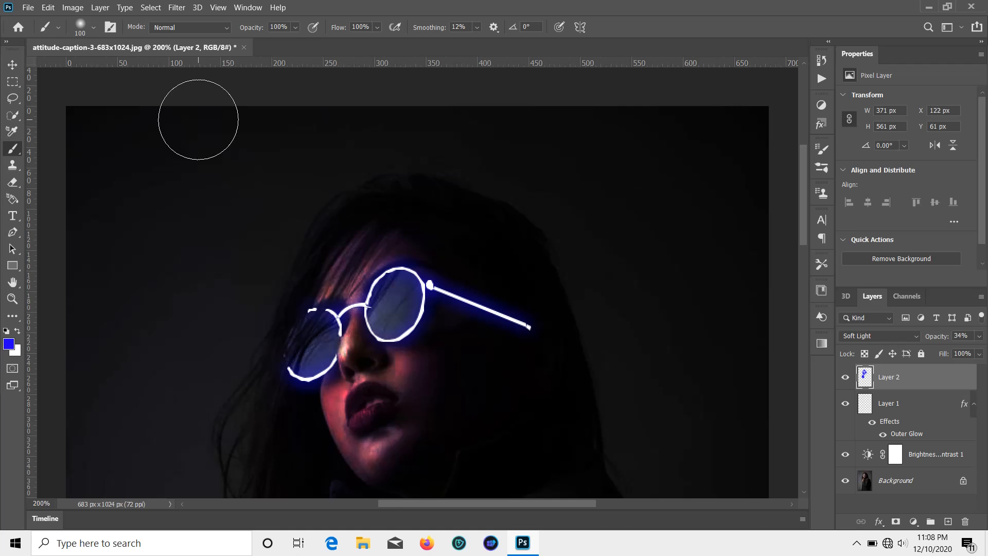
Create a new layer above the face reflection layer and set its blend mode to Soft Light
key(ctrl+plus)
click(949, 521)
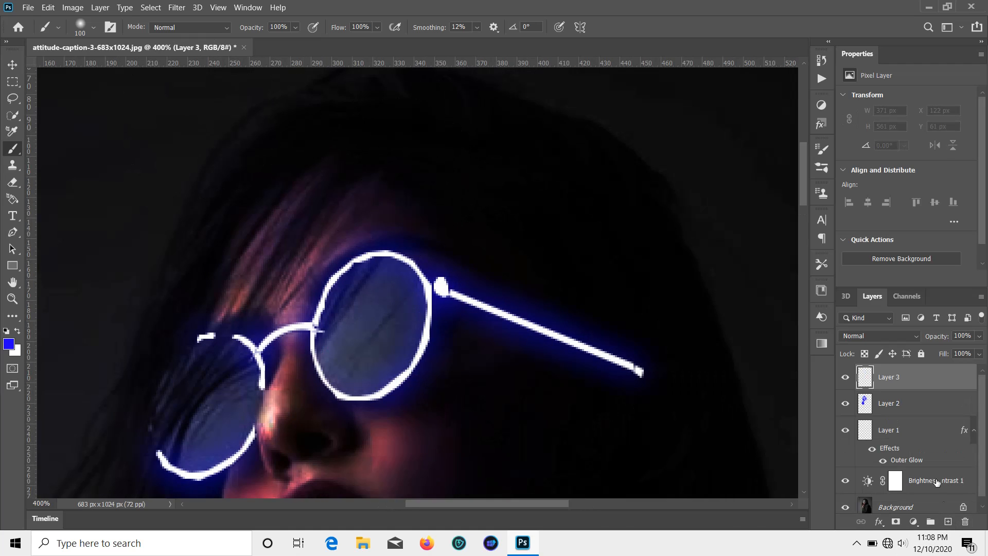
click(915, 335)
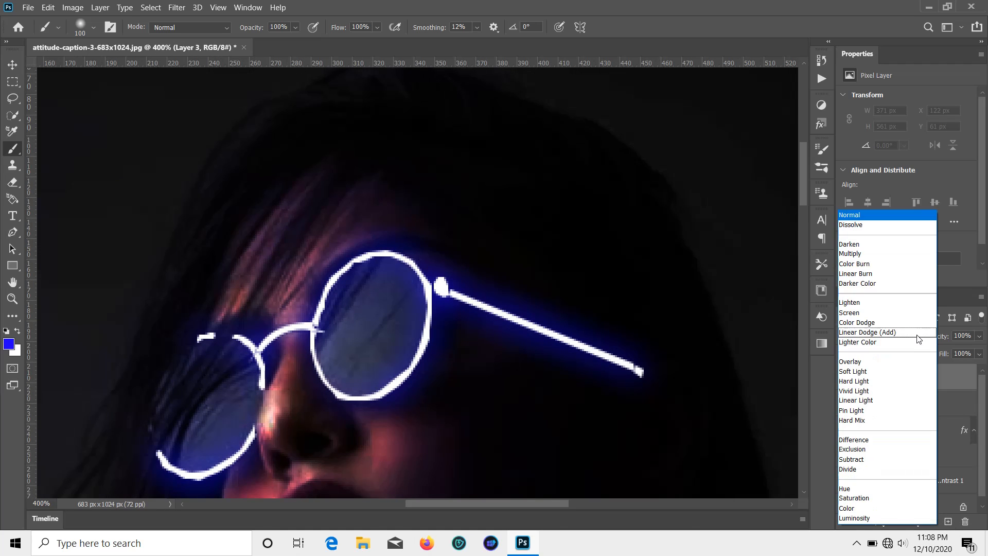
click(876, 371)
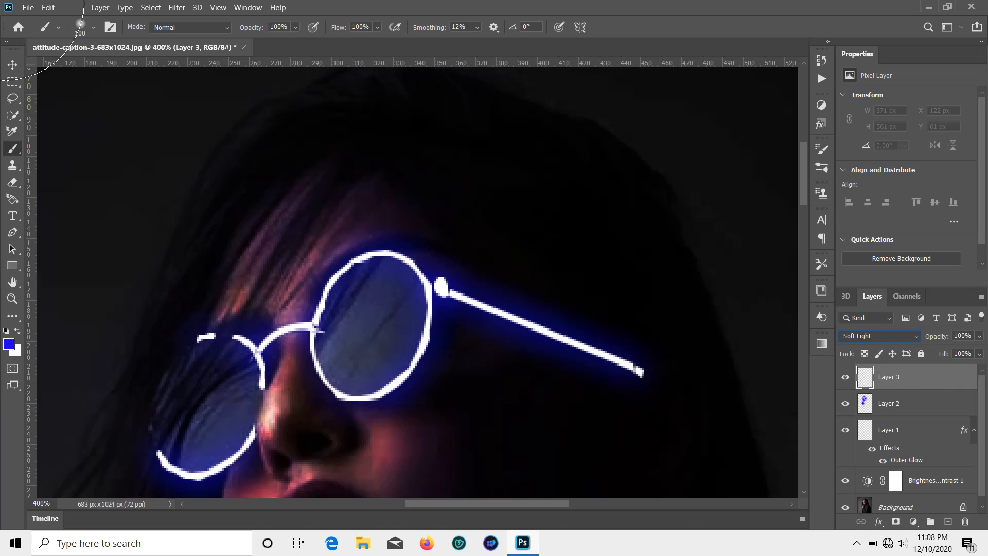
Reduce the brush size to 5 px and try a thin blue stroke on the hair over the forehead
click(96, 30)
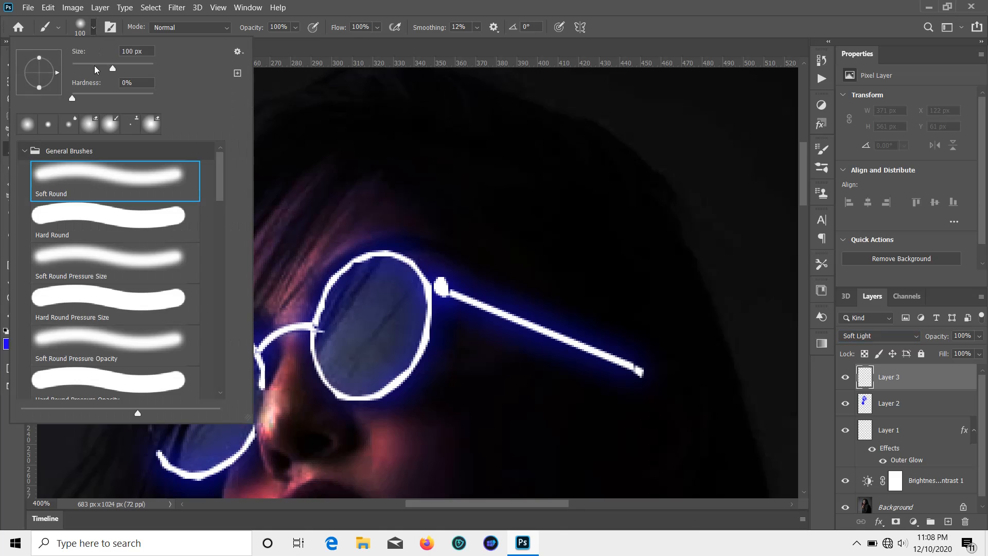
drag(98, 67, 86, 68)
click(93, 27)
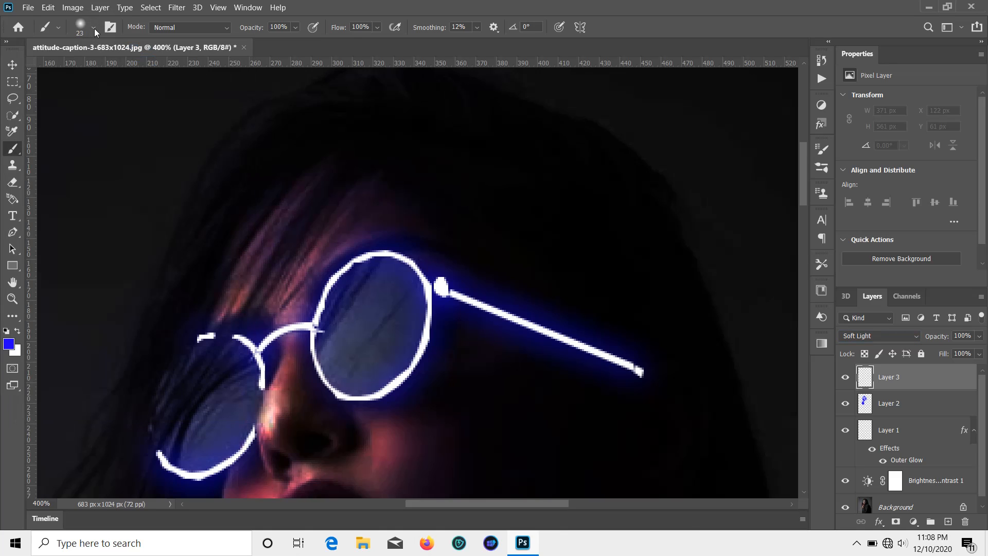
key(bracketleft)
key(bracketleft)
scroll(514, 227, down, 3)
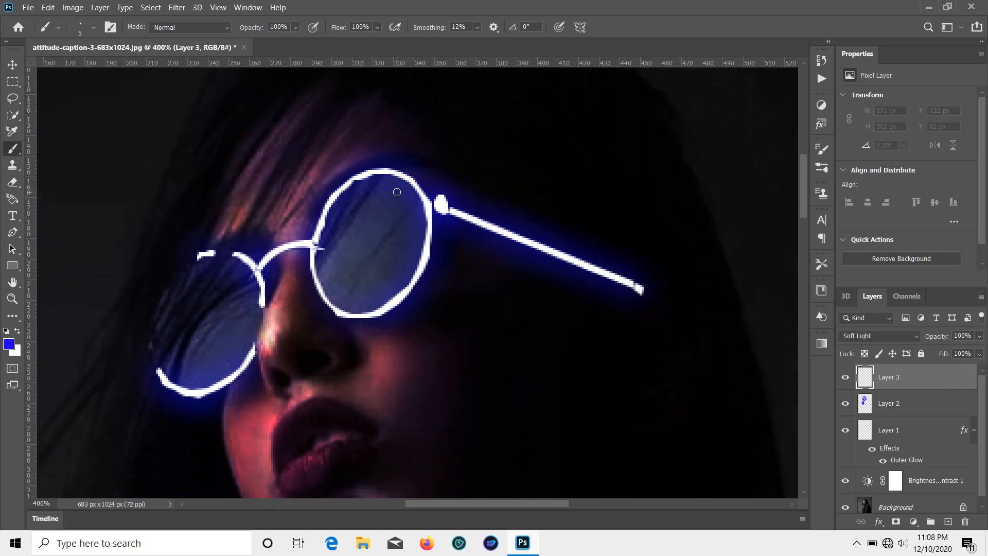
key(ctrl+minus)
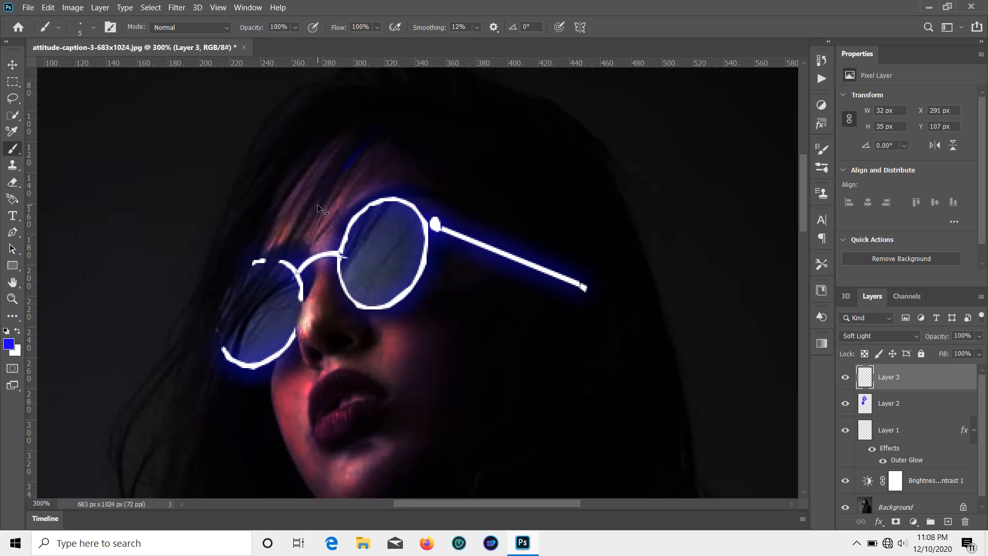
Change the foreground color to a lighter sky blue
click(6, 347)
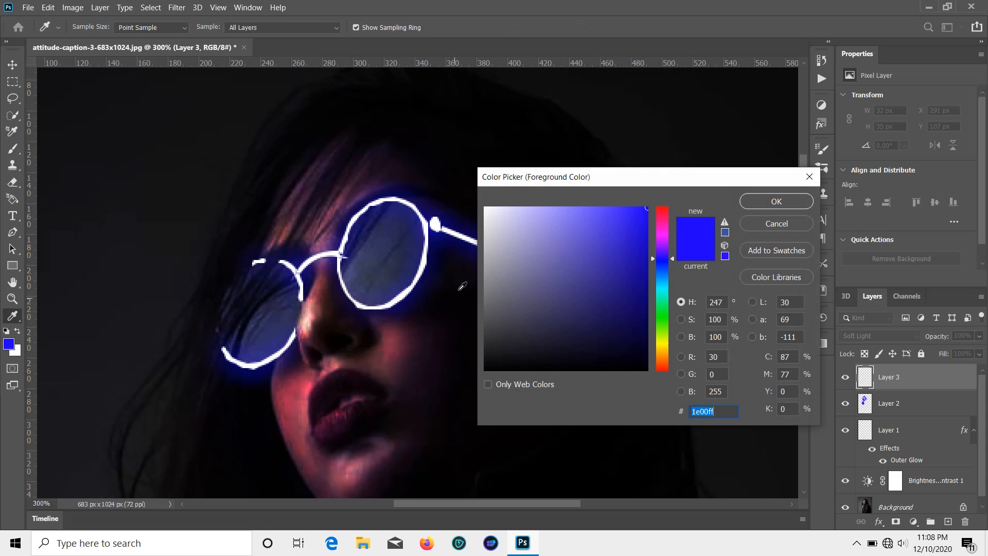
mouse_move(575, 242)
mouse_down()
mouse_move(570, 220)
mouse_move(569, 228)
mouse_up()
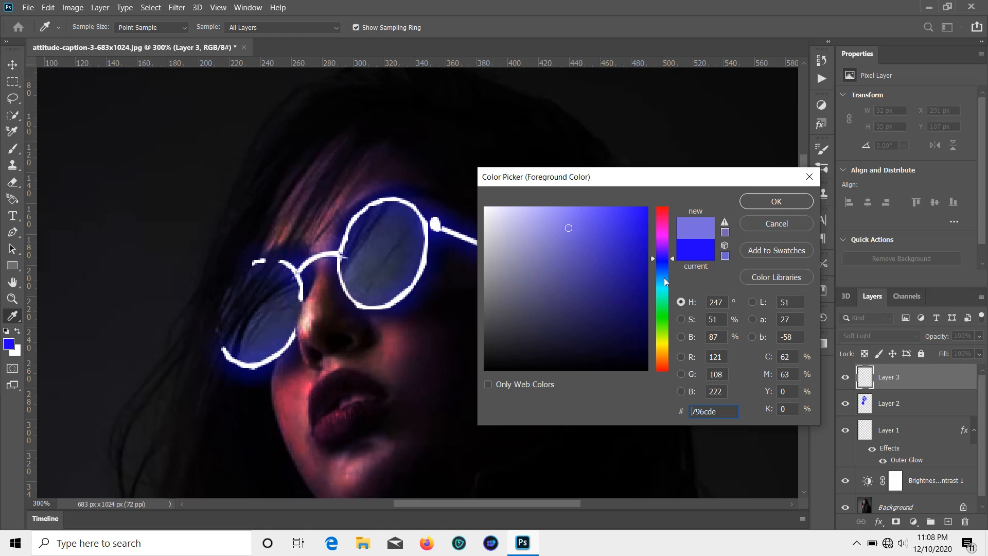
click(665, 281)
click(592, 226)
click(776, 202)
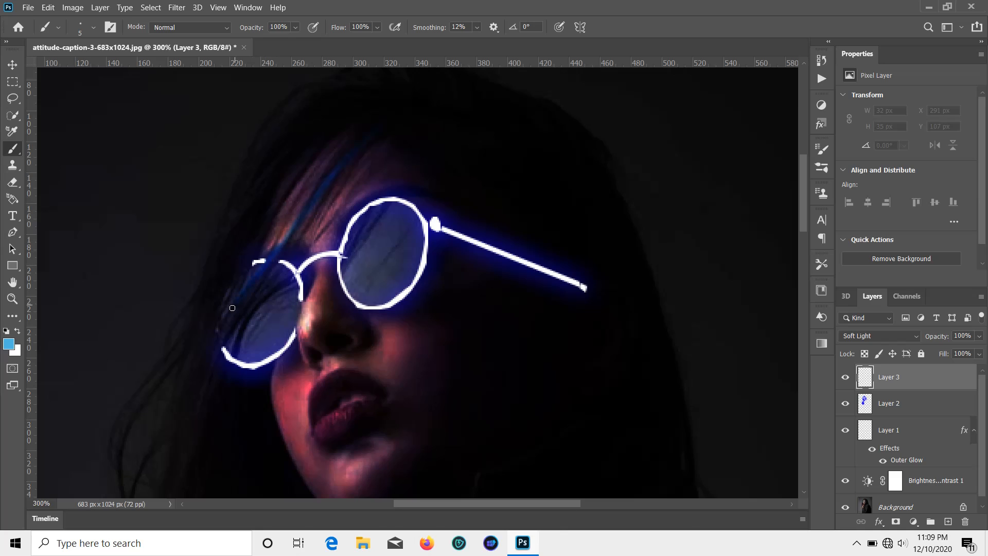
Try a long 5 px light-blue stroke along the hair from the forehead past the front lens, and undo it
drag(195, 360, 185, 373)
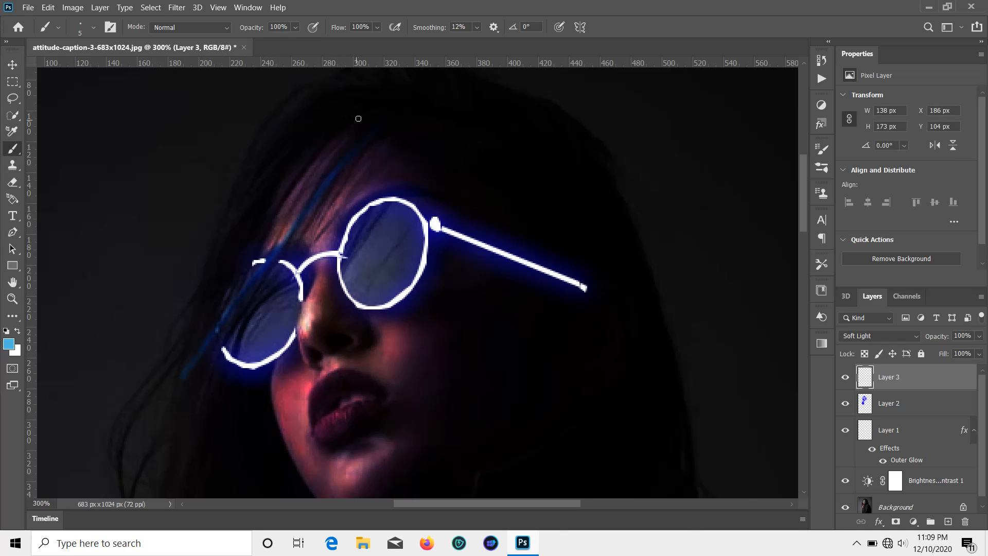
key(ctrl+z)
key(ctrl+z)
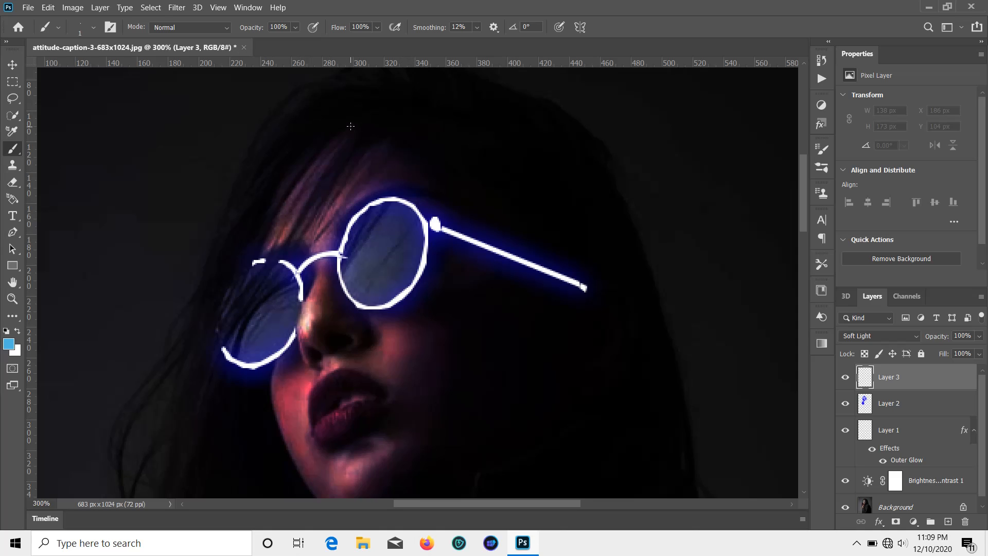
Paint thin light-blue highlights with a 1 px brush along the bangs and the strands beside the front lens
drag(268, 236, 340, 134)
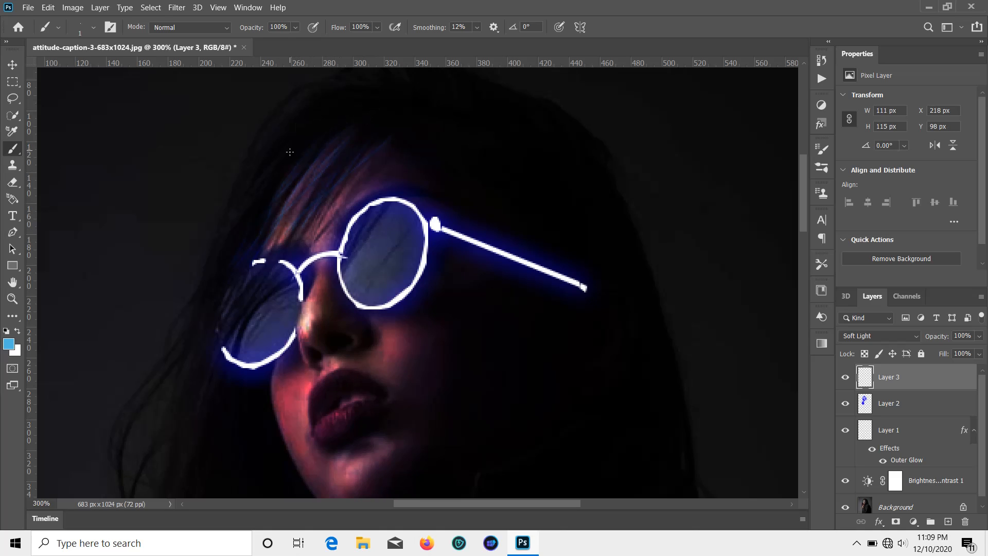
scroll(239, 273, down, 3)
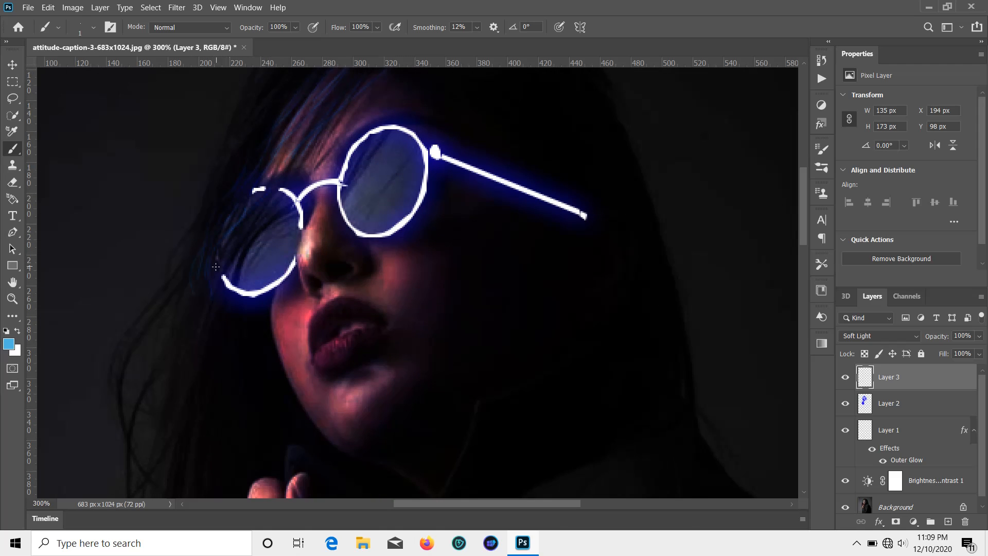
scroll(282, 170, up, 3)
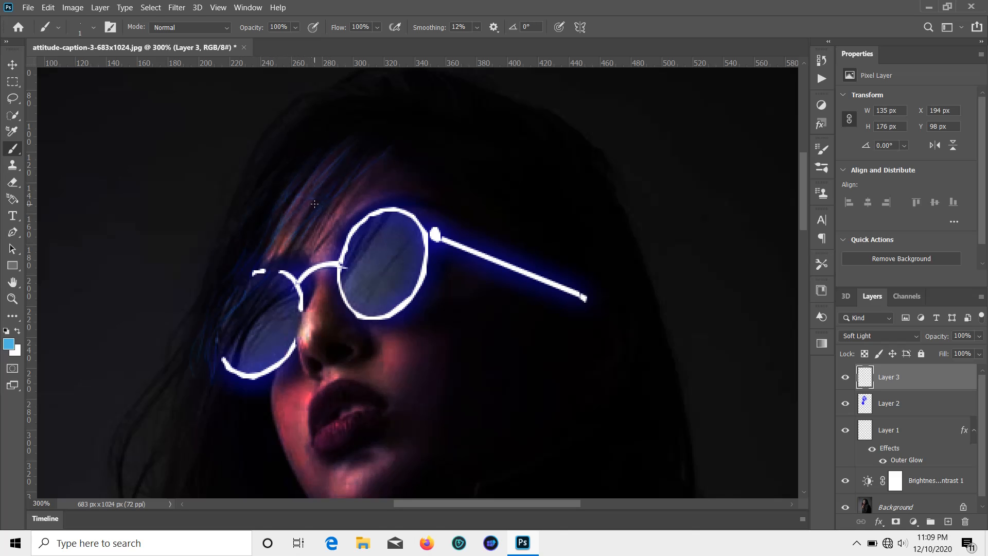
scroll(221, 282, down, 3)
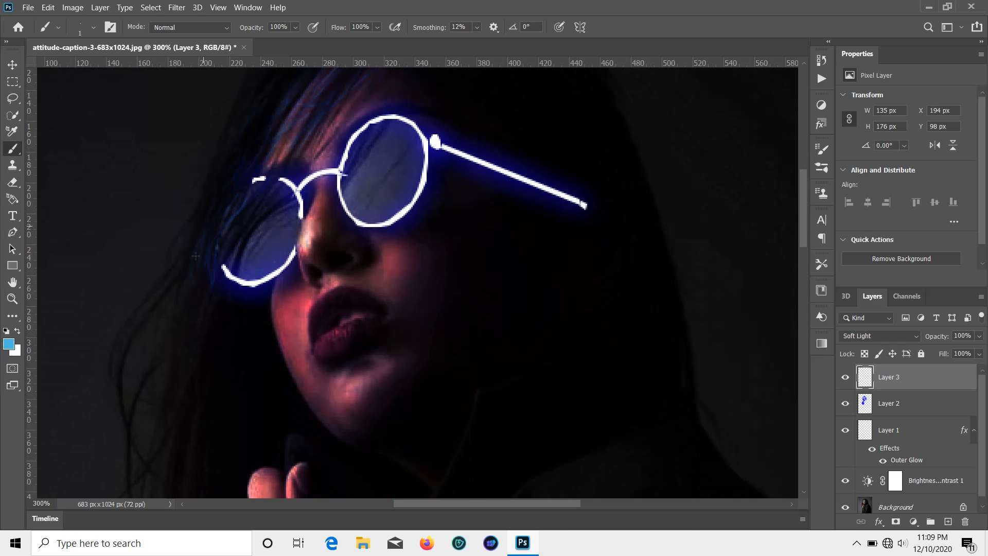
Paint thin light-blue highlights along the loose hair strands hanging in front of the face, down toward the hand
scroll(215, 260, down, 4)
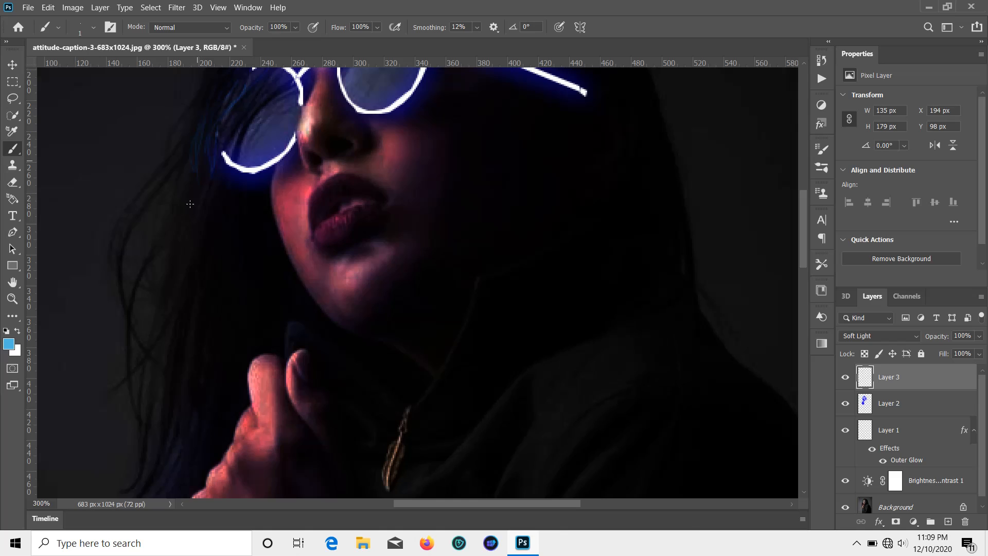
scroll(198, 186, down, 1)
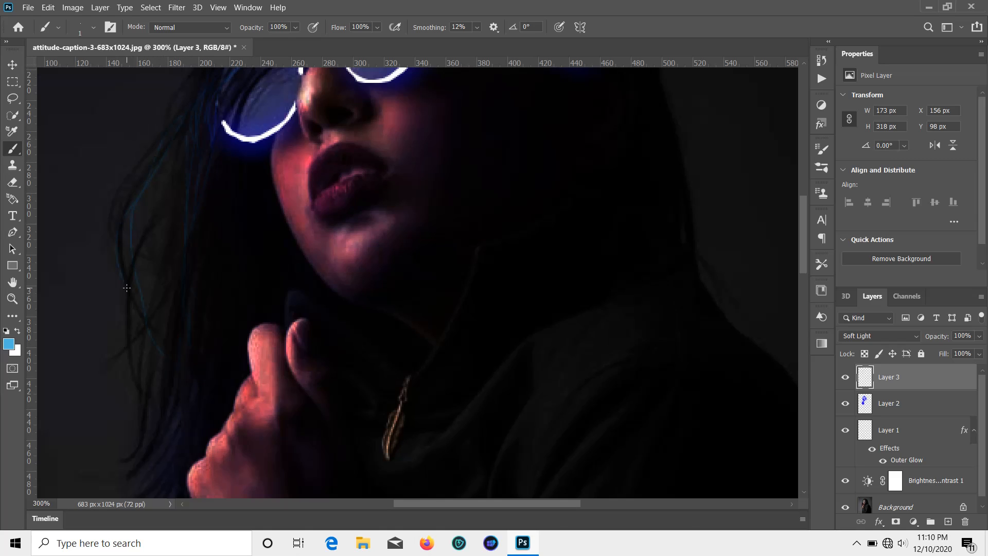
scroll(161, 120, down, 2)
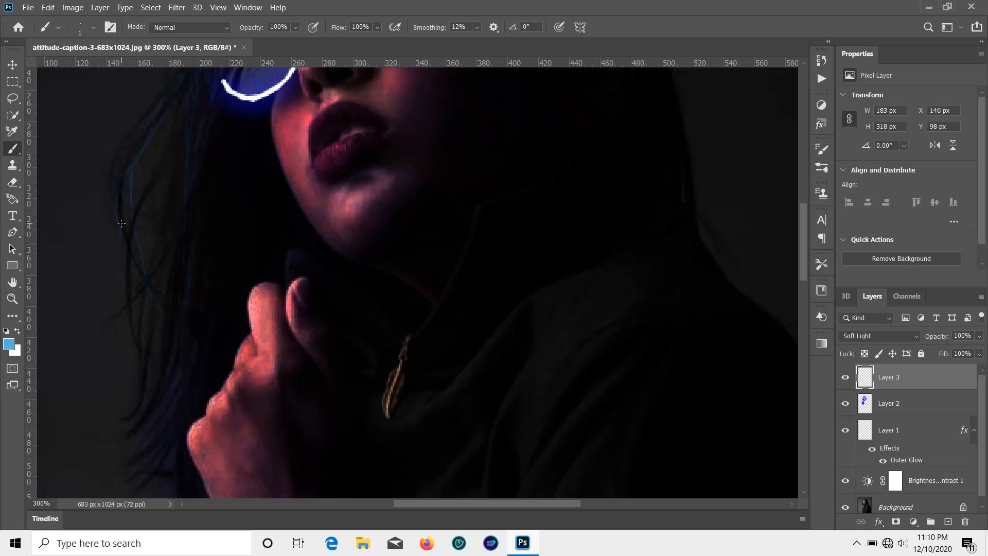
scroll(172, 282, up, 5)
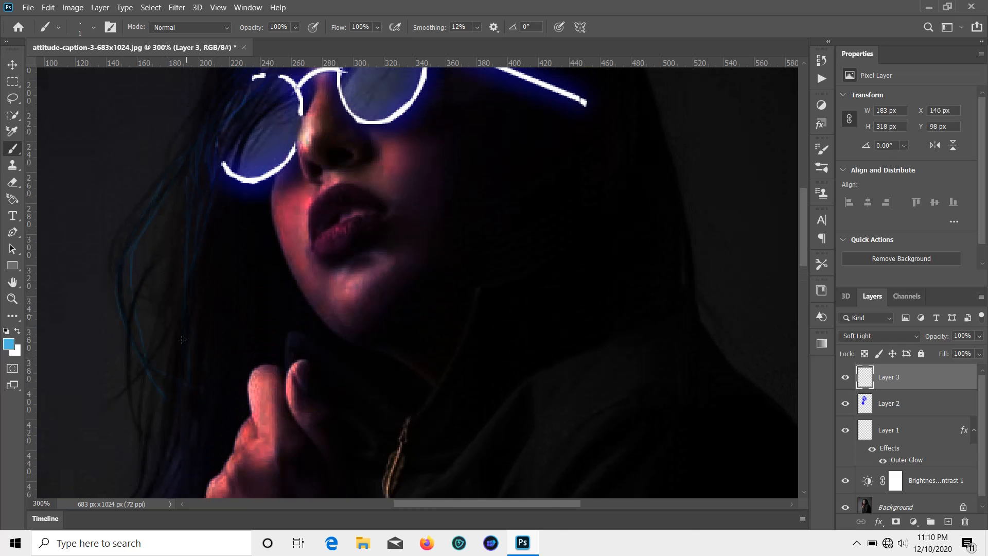
Choose the Eraser tool with a soft round tip and set its size to 25 px
click(12, 182)
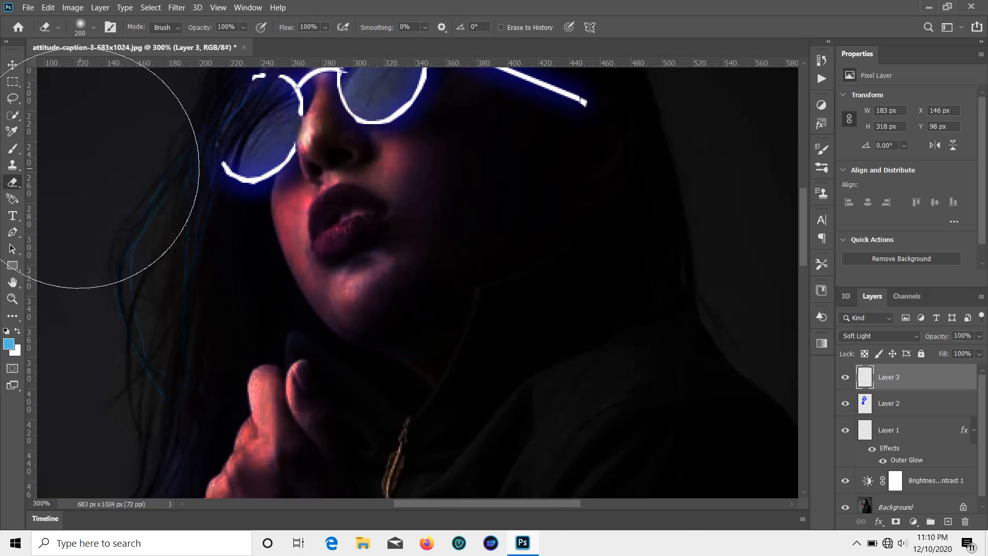
click(94, 27)
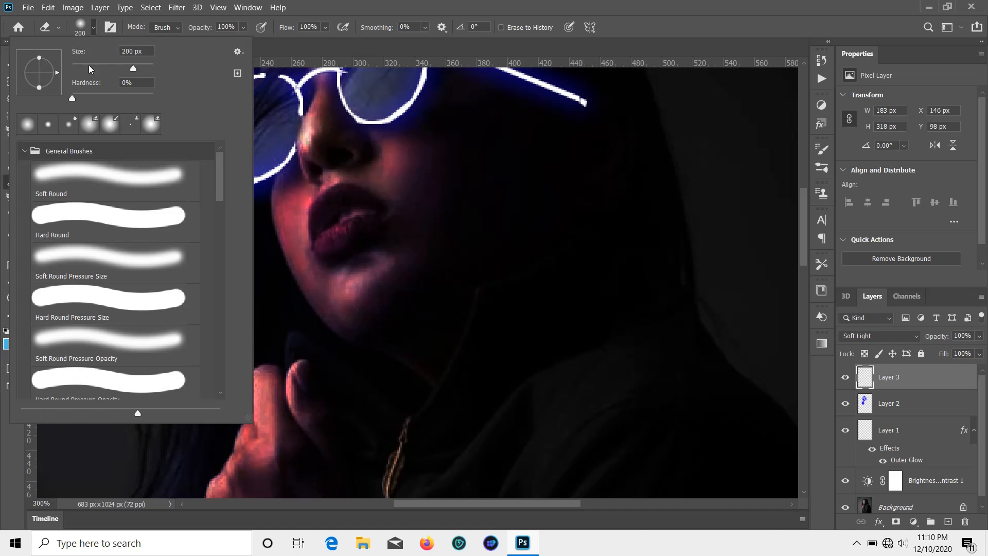
click(83, 66)
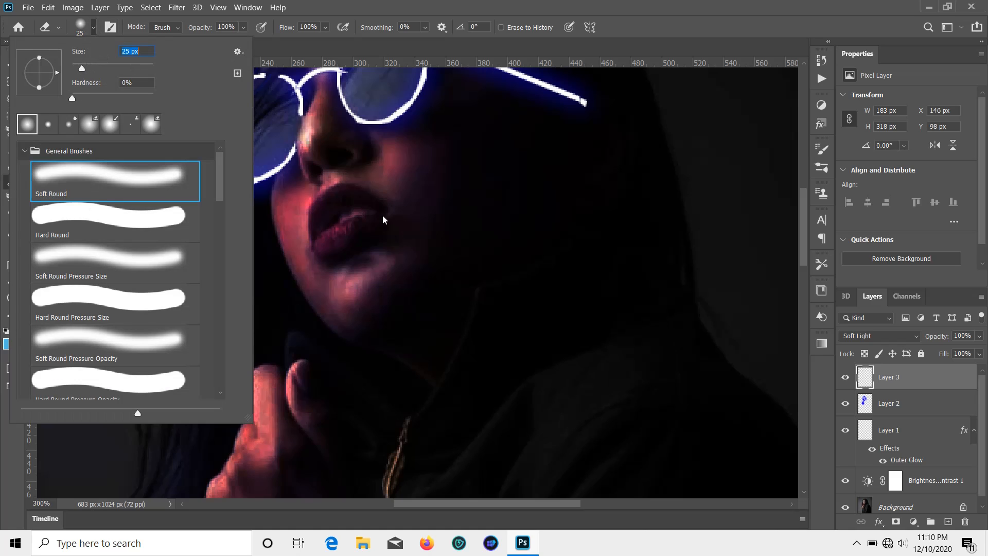
key(Return)
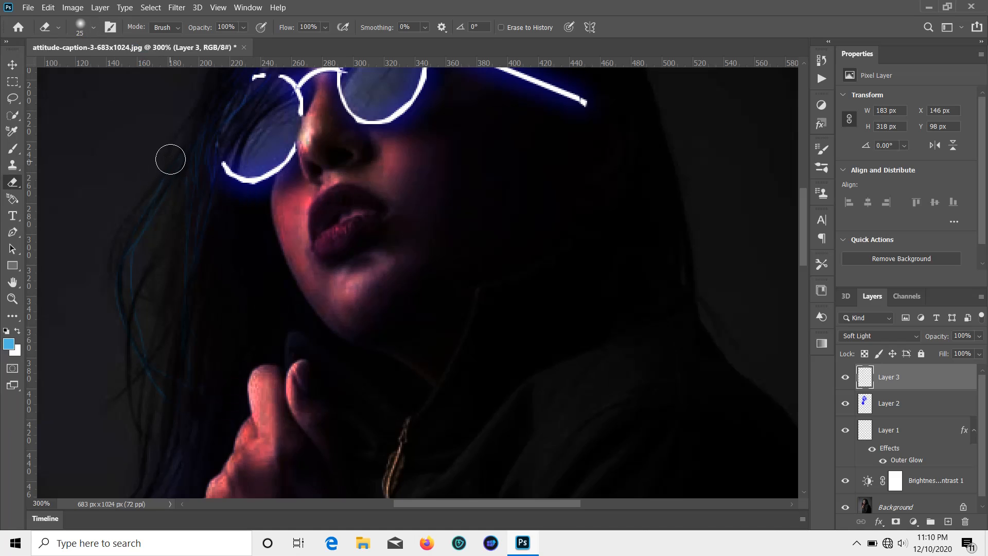
Erase the excess light-blue highlights from the loose outer strands, the bangs and the hair beside the glasses
mouse_move(135, 236)
mouse_down()
mouse_move(113, 319)
mouse_move(148, 370)
mouse_move(133, 263)
mouse_up()
scroll(203, 159, up, 4)
scroll(252, 119, up, 9)
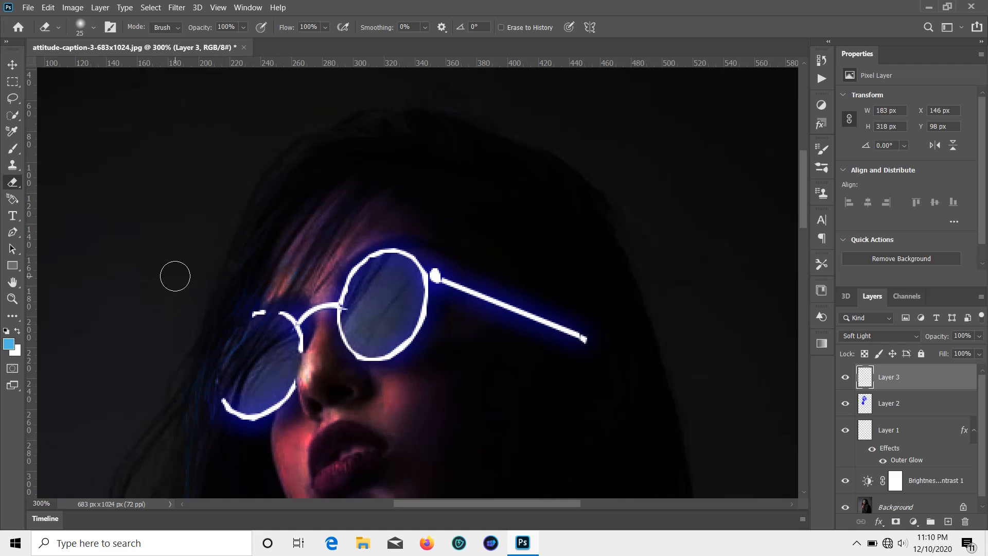
scroll(185, 274, down, 4)
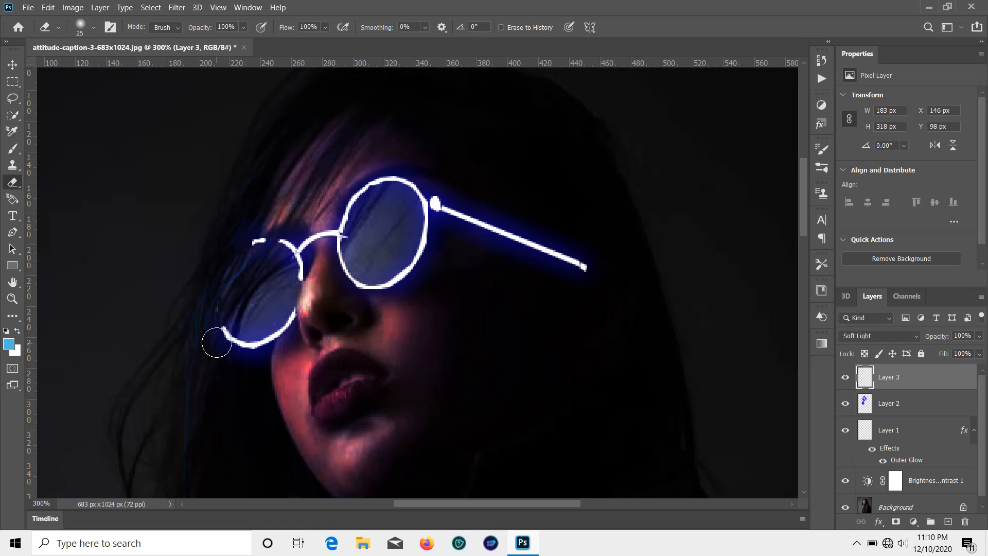
scroll(257, 254, down, 4)
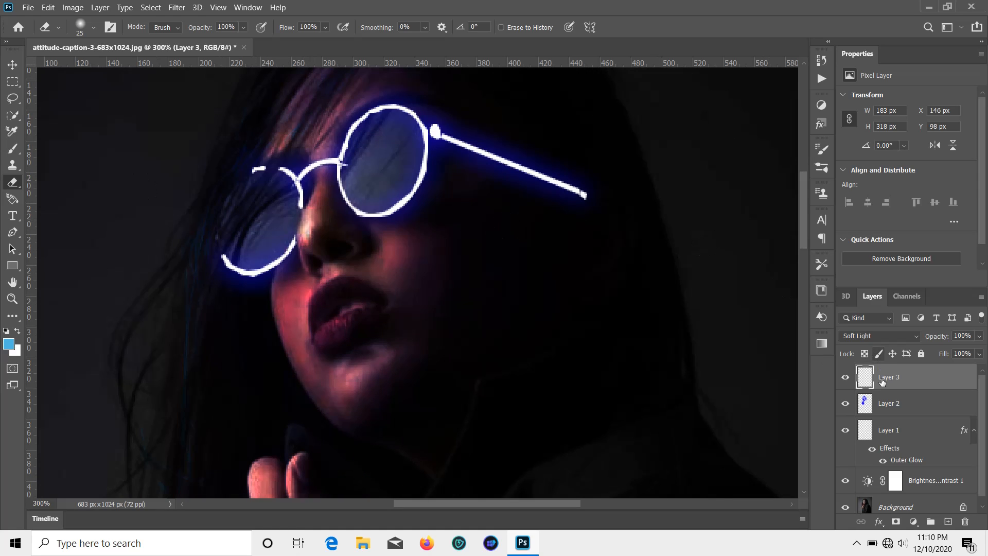
Add a new layer above Layer 3 and set its blend mode to Overlay
click(948, 521)
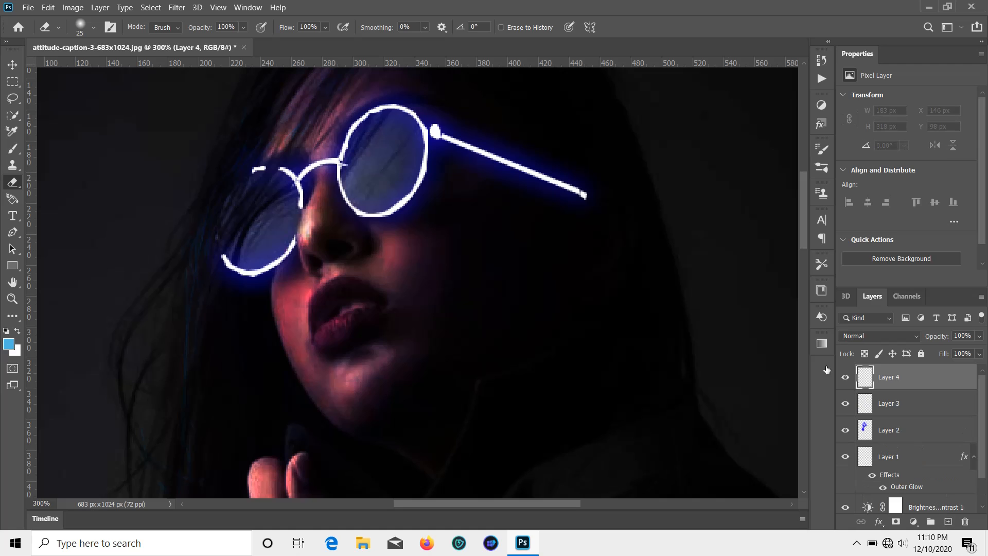
click(9, 345)
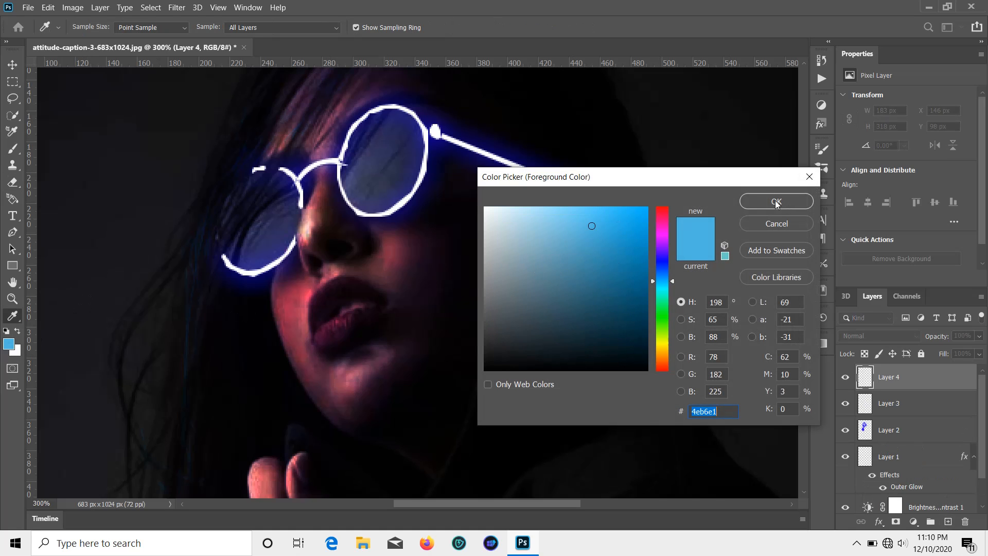
click(777, 202)
click(917, 335)
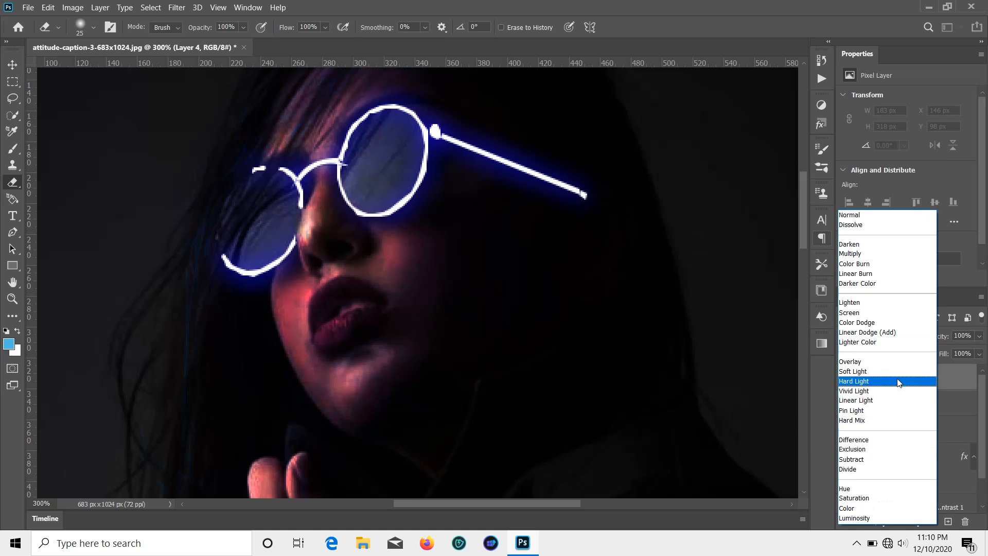
click(880, 361)
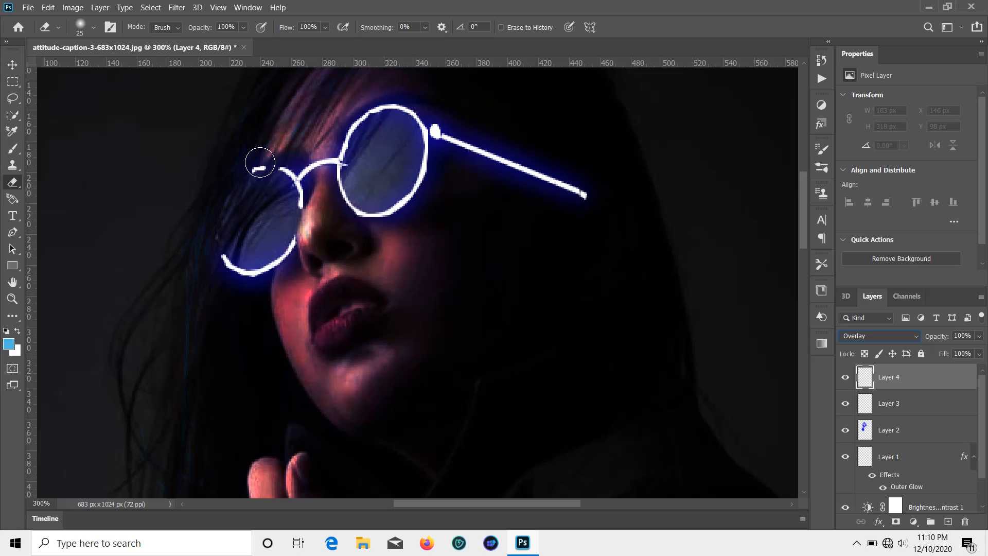
Set the Eraser's soft round tip size to 75 px
click(94, 28)
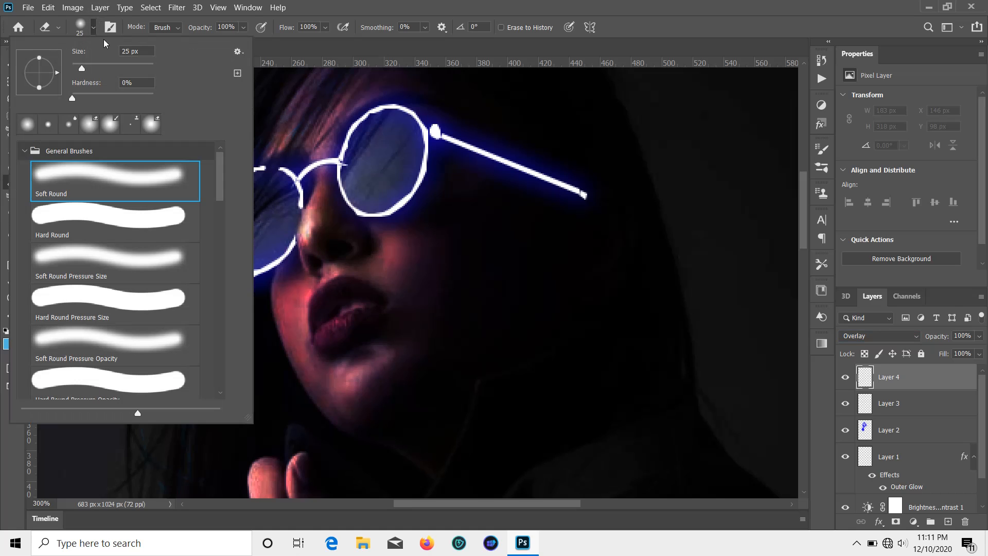
key(Return)
scroll(215, 236, down, 4)
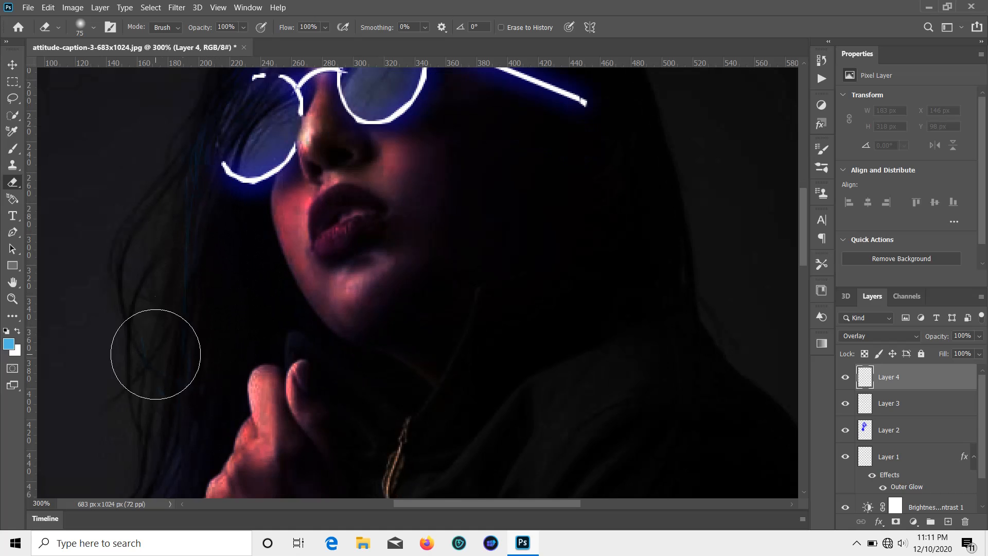
scroll(154, 293, up, 7)
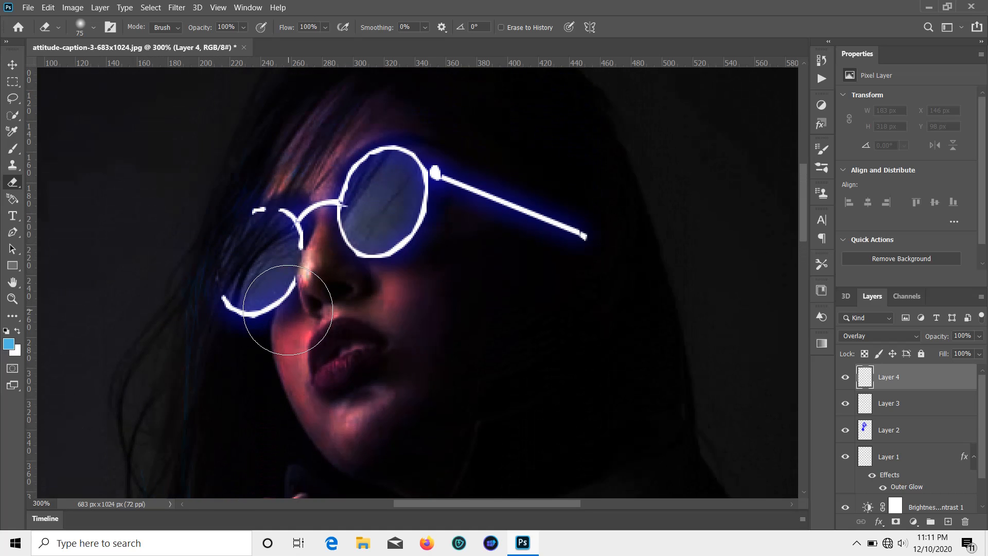
scroll(192, 195, up, 2)
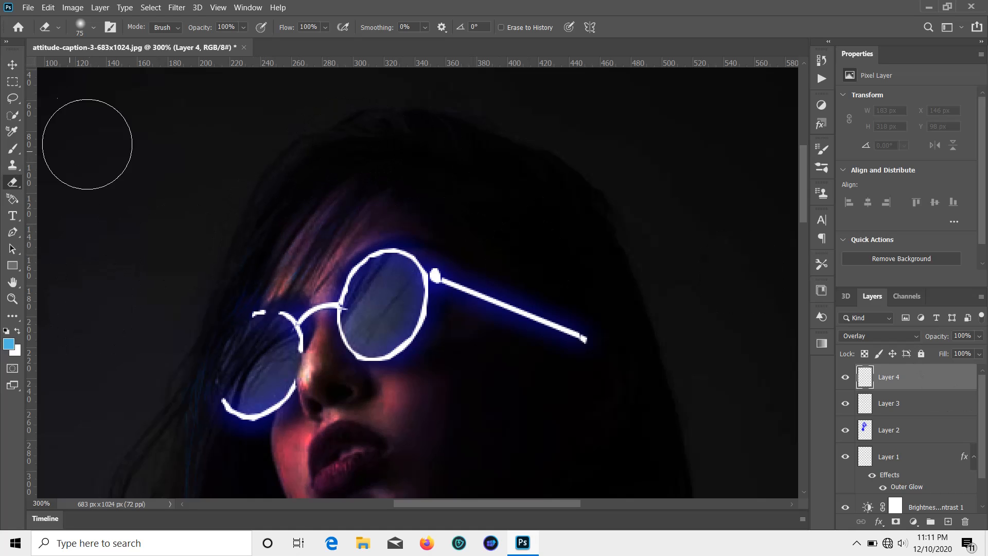
Change the new top layer's blend mode to Soft Light
click(917, 337)
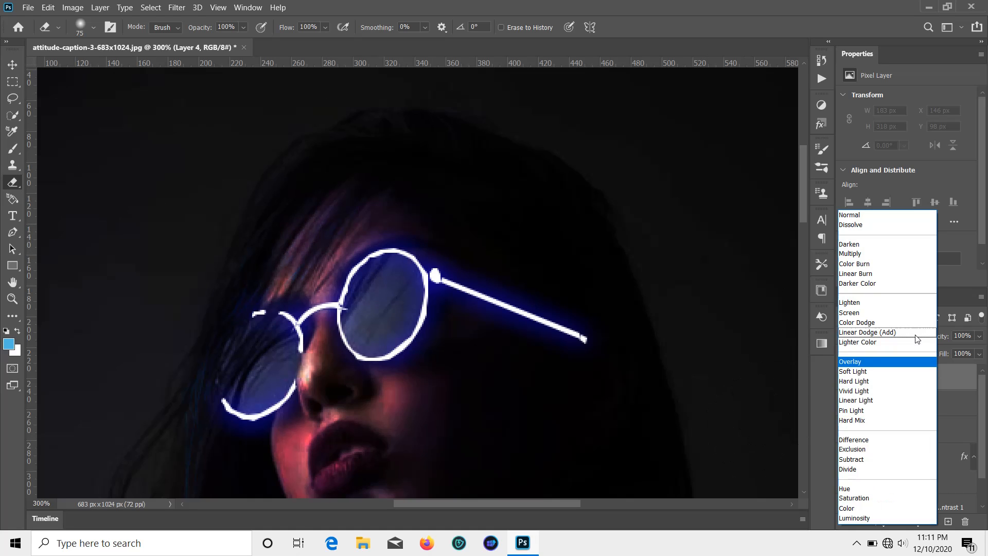
click(879, 372)
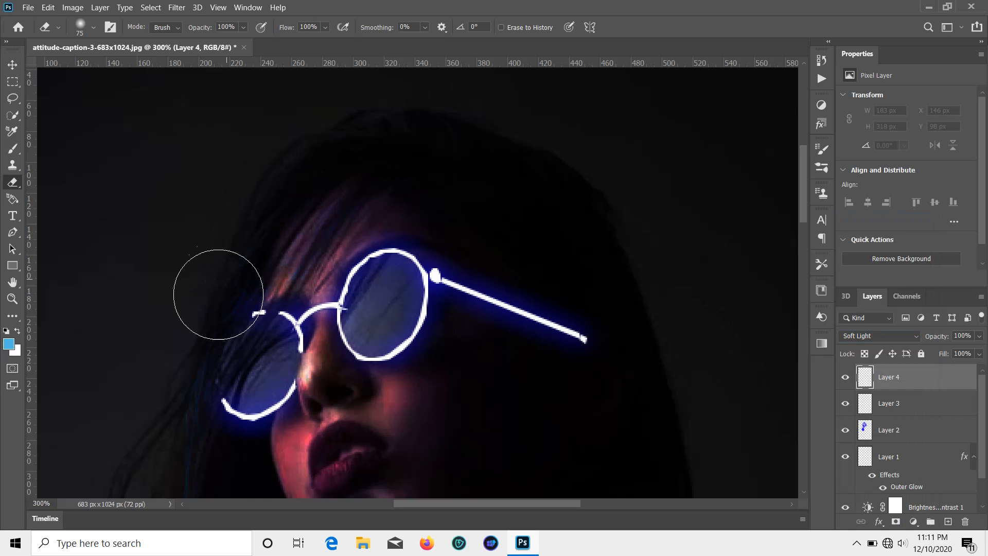
scroll(254, 288, down, 6)
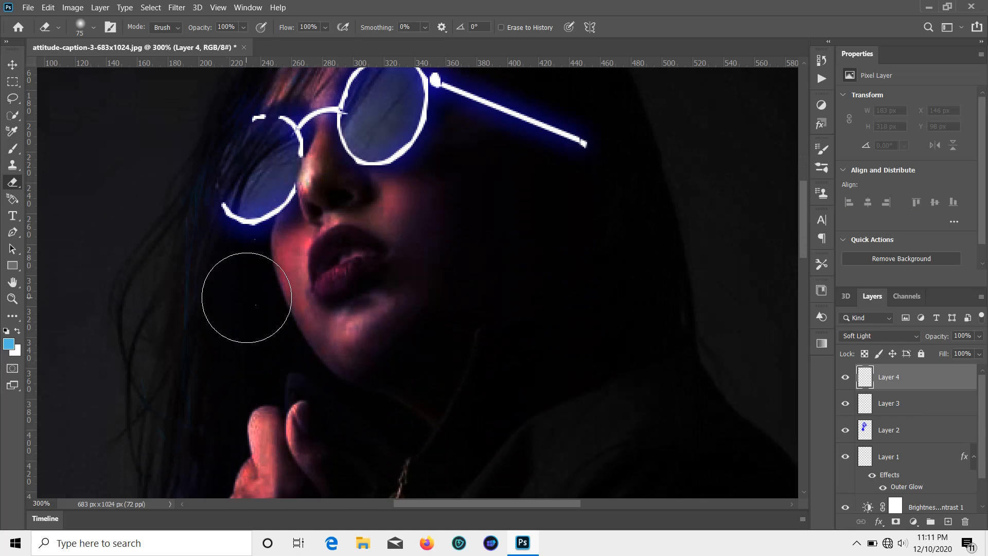
Set the foreground color to a fully saturated, bright blue with a hue of 230°
click(9, 344)
click(665, 266)
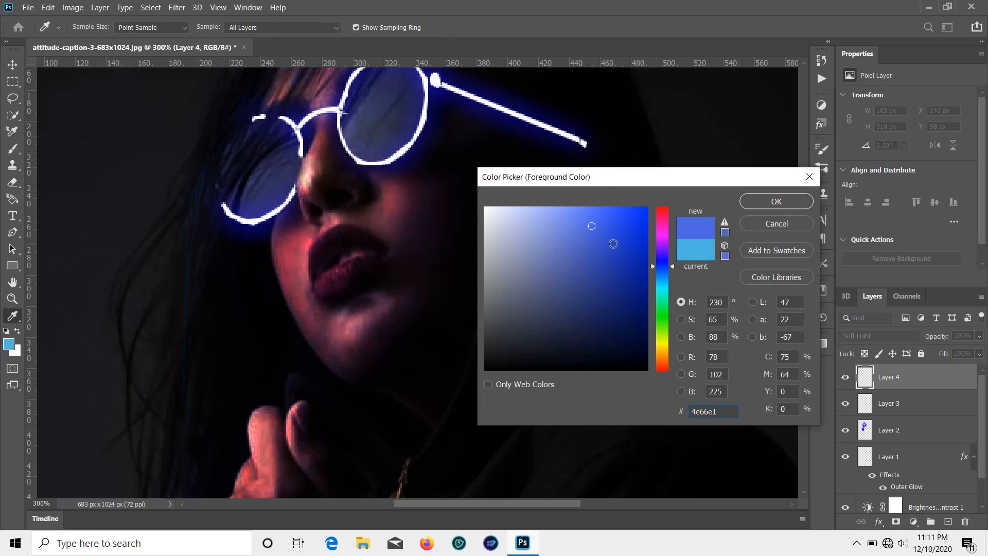
drag(613, 244, 675, 197)
click(777, 202)
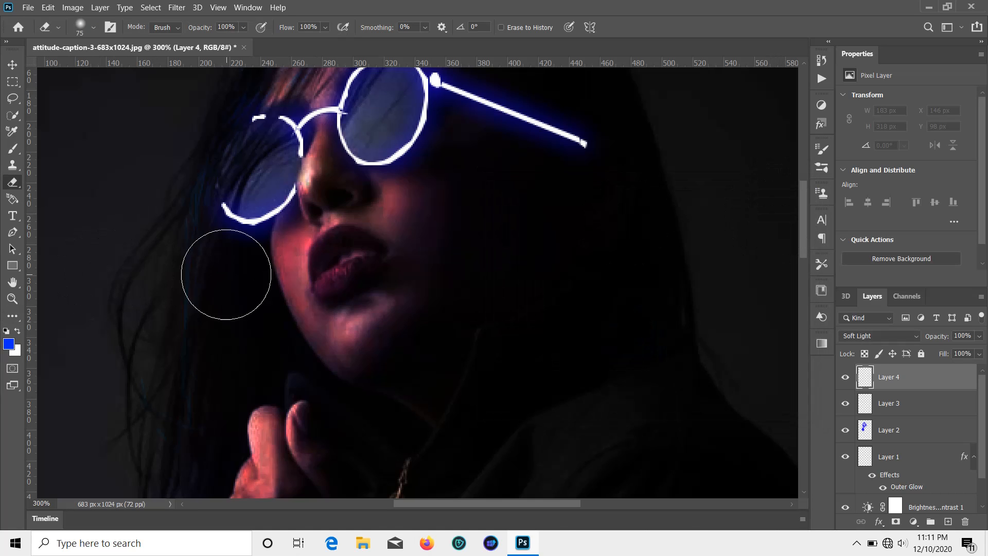
Choose the Brush tool and enlarge its tip to a soft 50 px
scroll(219, 335, down, 3)
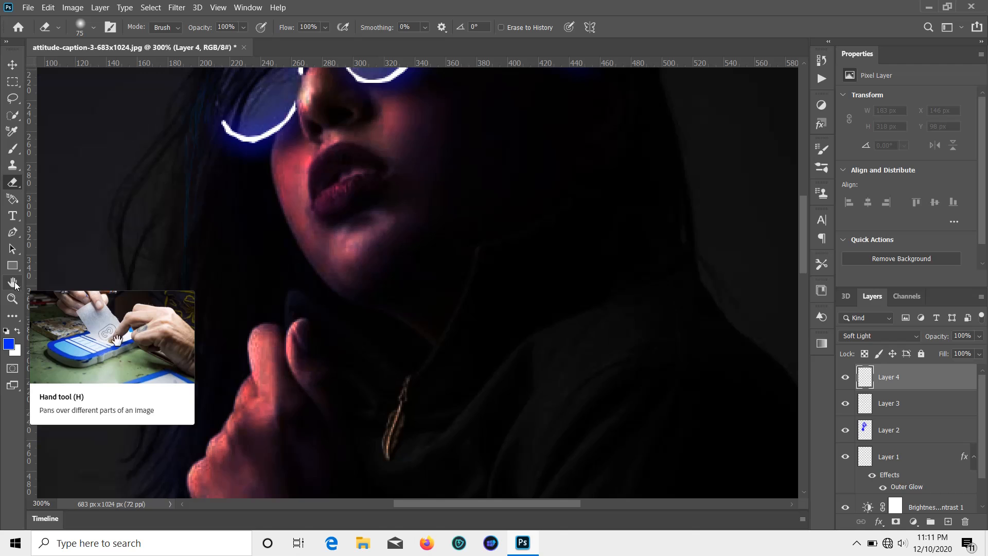
click(12, 148)
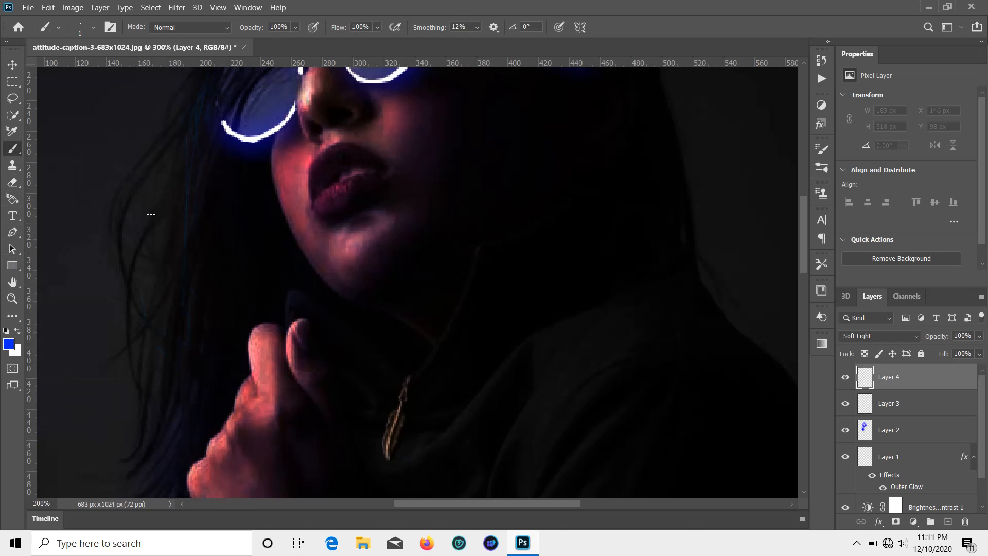
key(bracketright)
key(bracketright)
key(bracketright)
key(bracketright)
key(bracketright)
key(bracketright)
key(bracketright)
key(bracketright)
key(bracketright)
key(bracketright)
key(bracketright)
key(bracketright)
key(bracketright)
key(bracketright)
Try painting blue over the hair at the crown and down the bangs on the new layer
scroll(154, 214, up, 5)
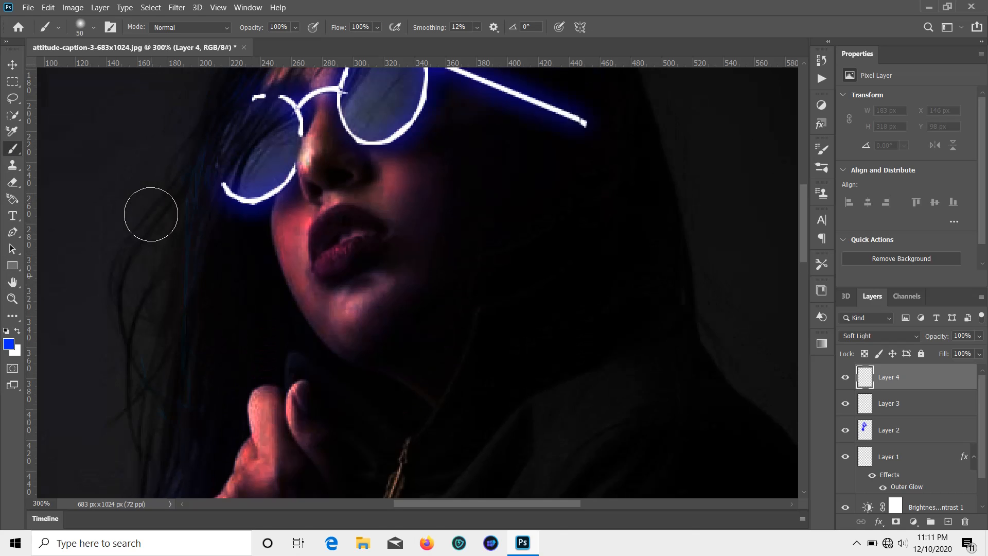
scroll(282, 127, up, 2)
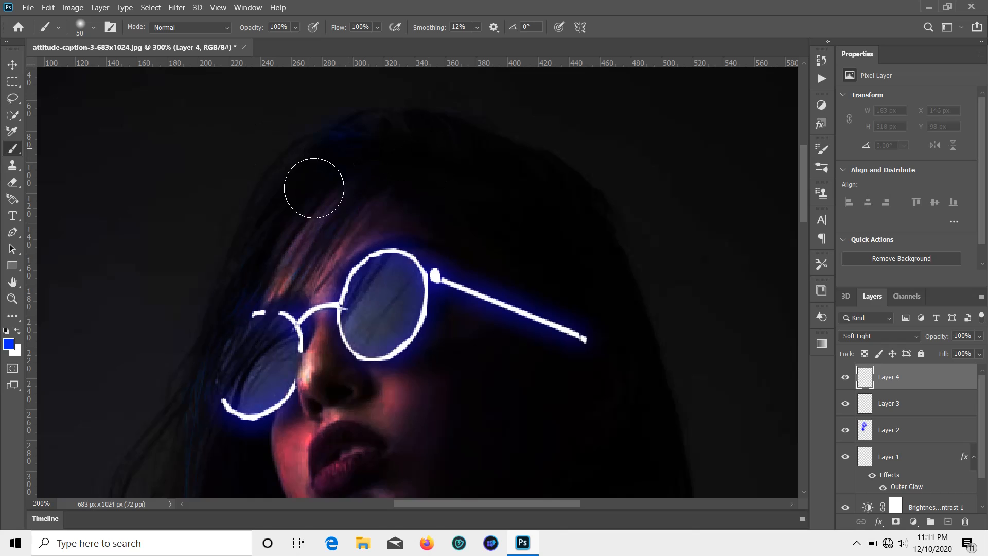
drag(314, 182, 252, 263)
key(ctrl+z)
Set the top layer's opacity to 57% and test a blue stroke over the hair above the forehead
click(979, 336)
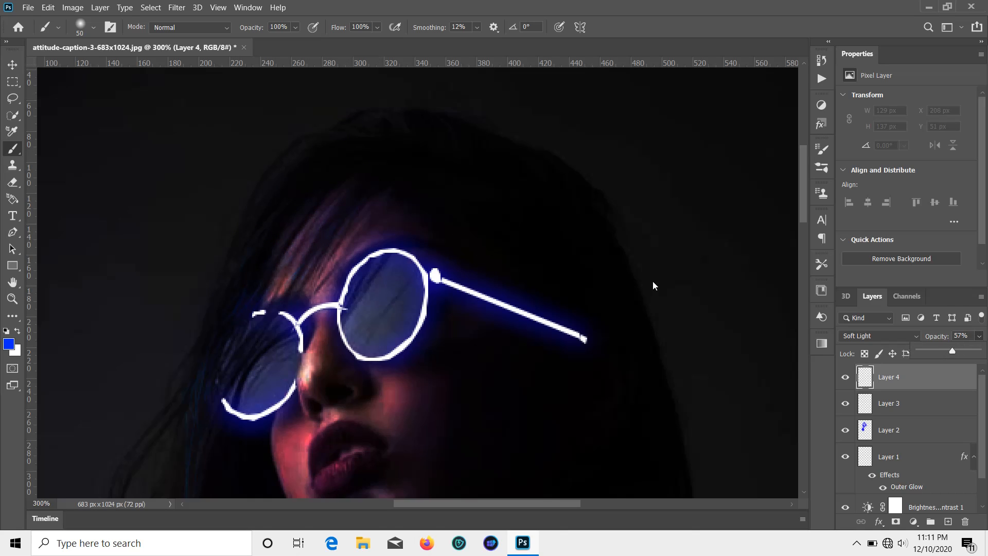
scroll(301, 169, up, 1)
drag(306, 167, 278, 220)
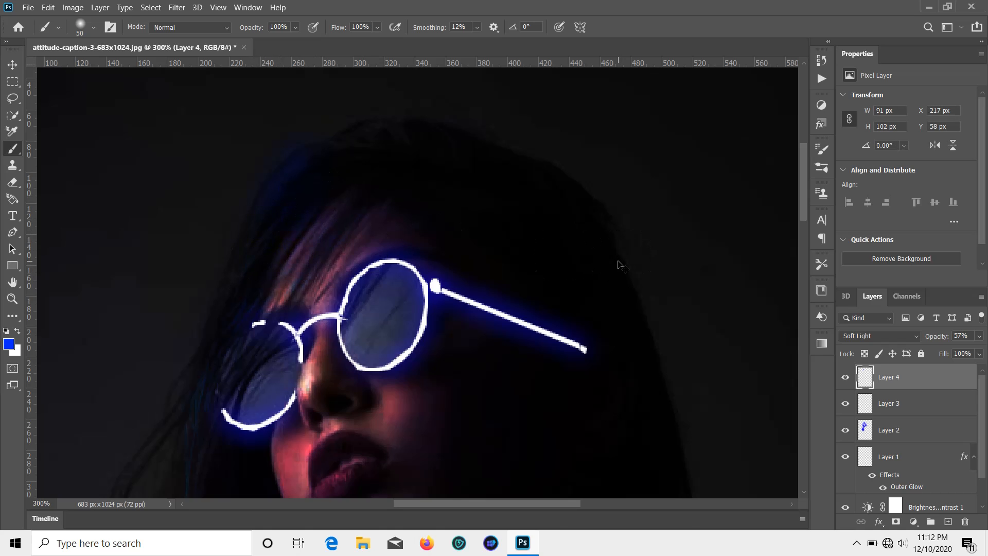
Set the top layer's blend mode to Overlay and its fill to 42%
click(891, 335)
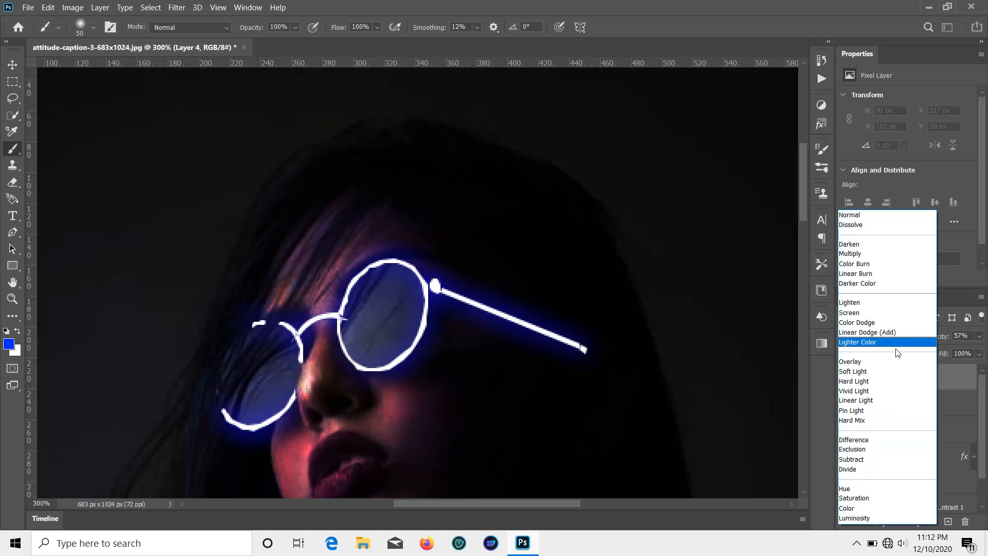
click(927, 361)
click(979, 355)
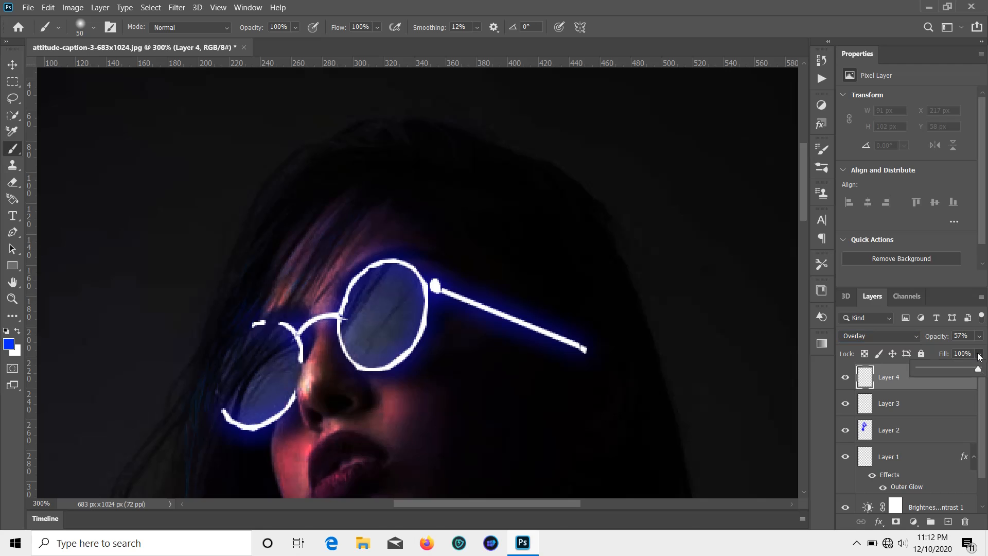
Paint soft blue light over the crown, the bangs and the long loose strands falling beside the face toward the hand
mouse_move(324, 207)
mouse_down()
mouse_move(258, 247)
mouse_move(247, 286)
mouse_up()
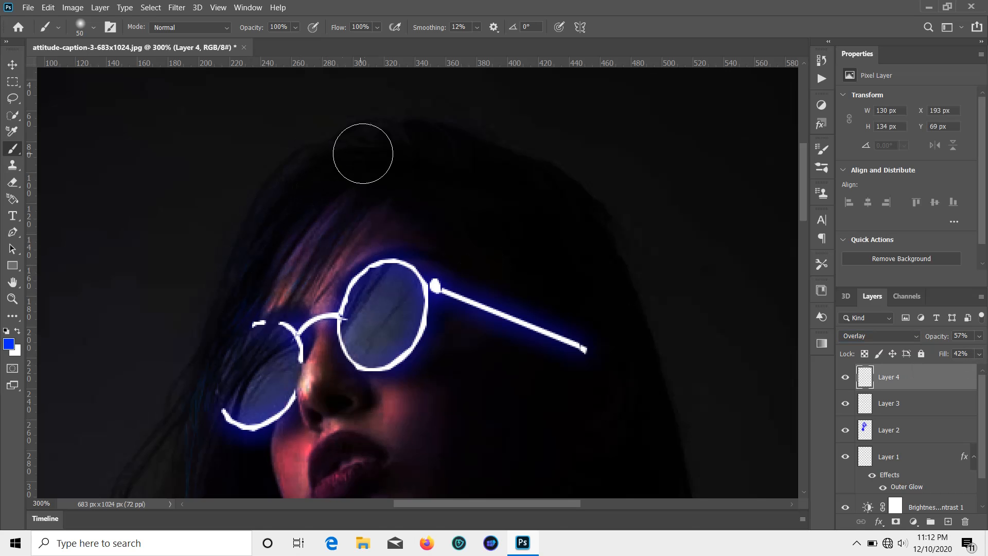
mouse_move(363, 152)
mouse_down()
mouse_move(297, 173)
mouse_move(239, 309)
mouse_up()
scroll(244, 315, down, 8)
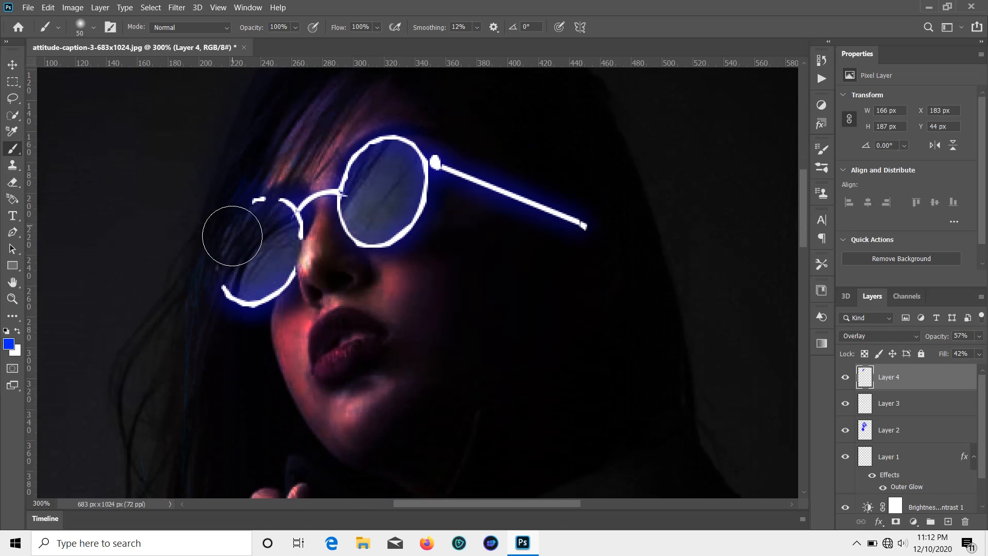
mouse_move(193, 340)
mouse_down()
mouse_move(146, 290)
mouse_move(192, 498)
mouse_up()
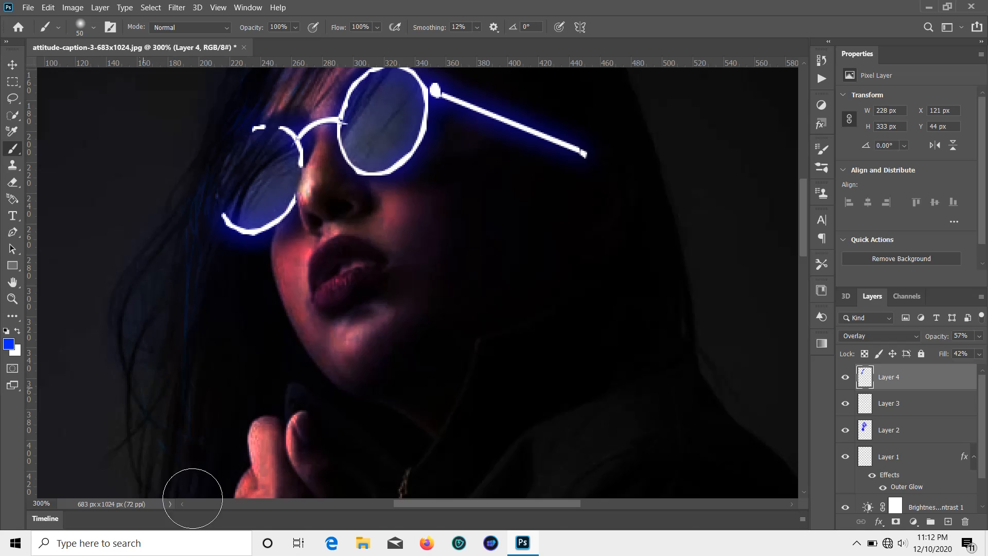
scroll(183, 326, down, 4)
drag(203, 182, 198, 386)
drag(236, 246, 203, 384)
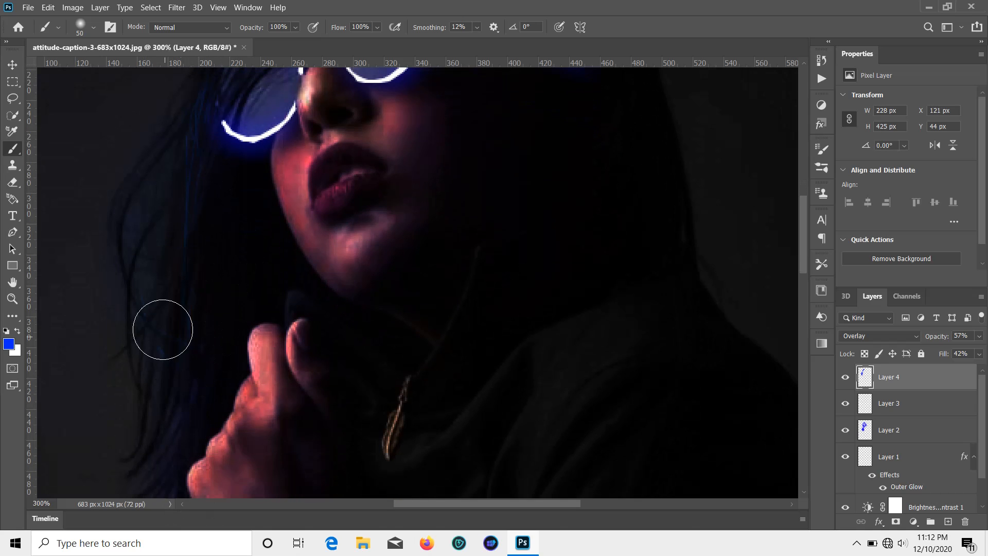
drag(163, 329, 129, 405)
Paint soft blue light over the fingers, the back of the hand and its outer edge down to the wrist
scroll(230, 304, down, 2)
drag(240, 320, 272, 385)
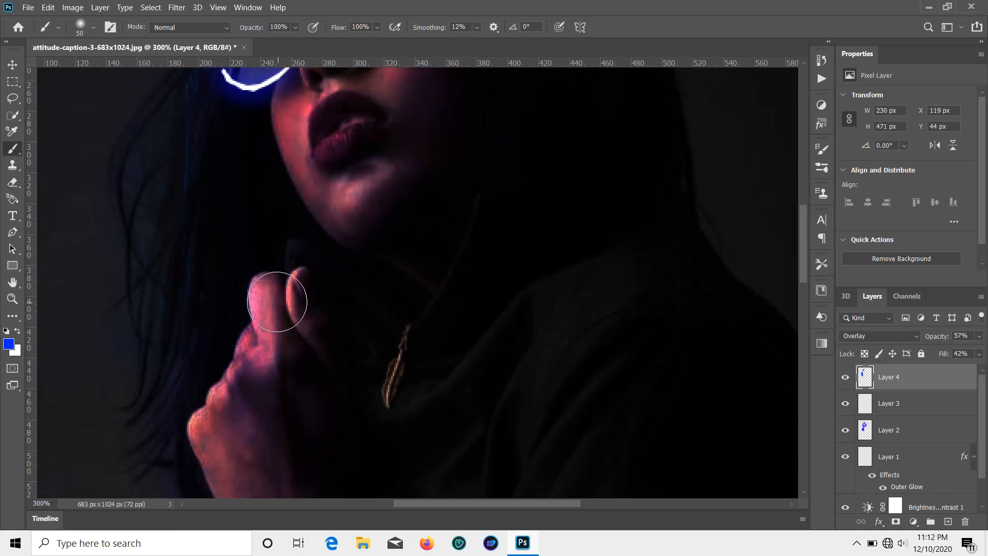
drag(278, 304, 288, 451)
scroll(193, 238, down, 4)
drag(257, 313, 255, 380)
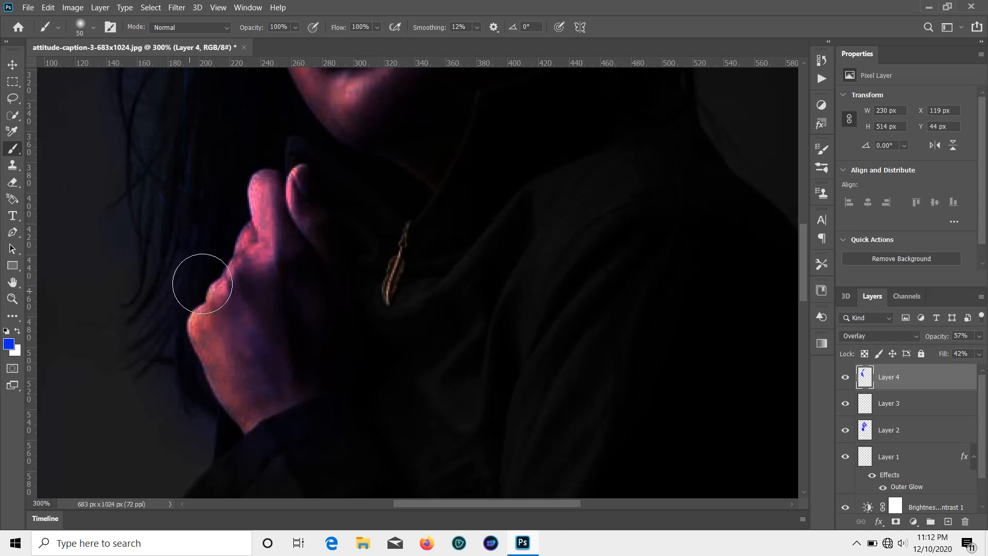
drag(203, 283, 226, 381)
drag(211, 349, 239, 406)
Paint soft blue light over the cheeks, lips and nose, and over the dark hair below the glasses' temple arm
scroll(300, 391, up, 5)
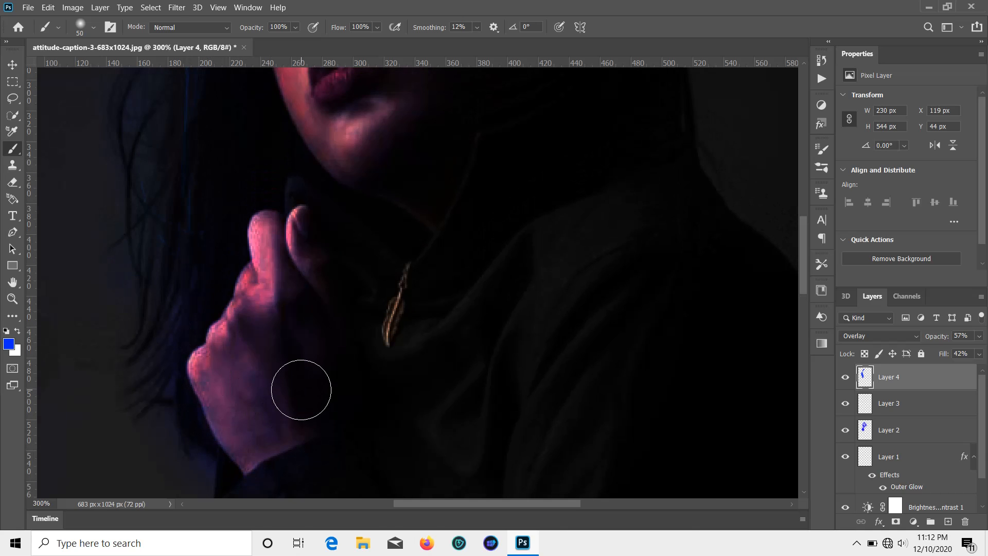
scroll(301, 389, up, 6)
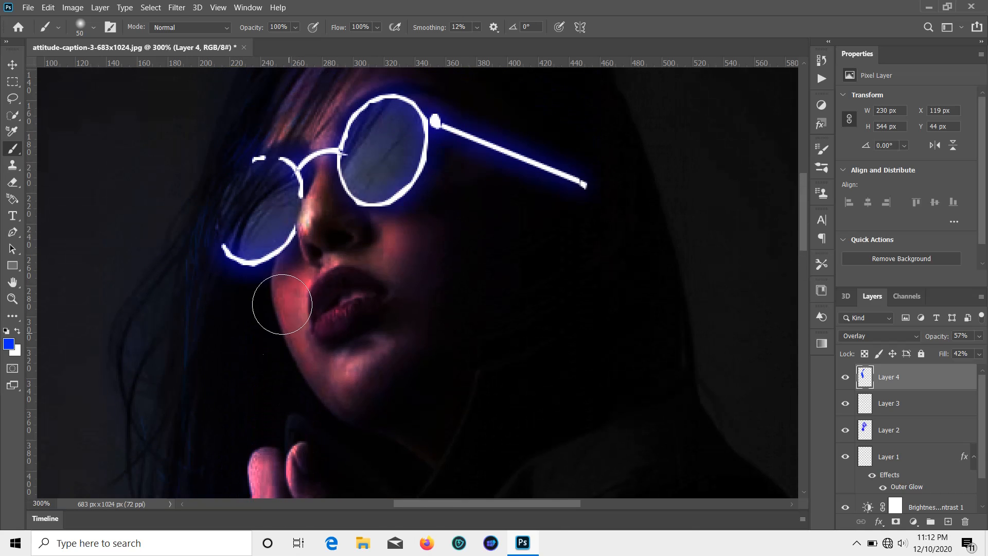
mouse_move(389, 277)
mouse_down()
mouse_move(390, 244)
mouse_move(412, 267)
mouse_move(421, 326)
mouse_move(447, 274)
mouse_move(366, 302)
mouse_move(360, 259)
mouse_move(377, 281)
mouse_move(325, 238)
mouse_up()
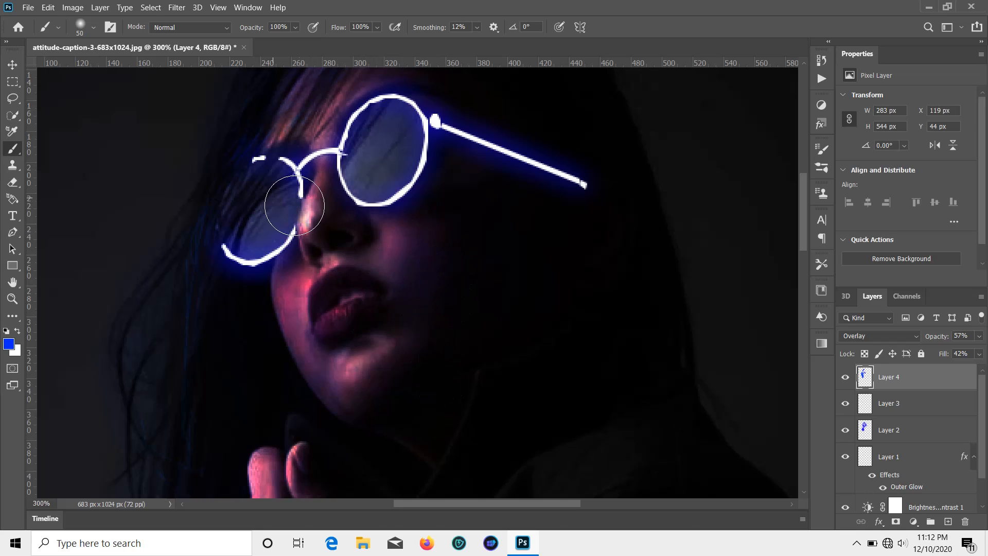
scroll(477, 417, up, 5)
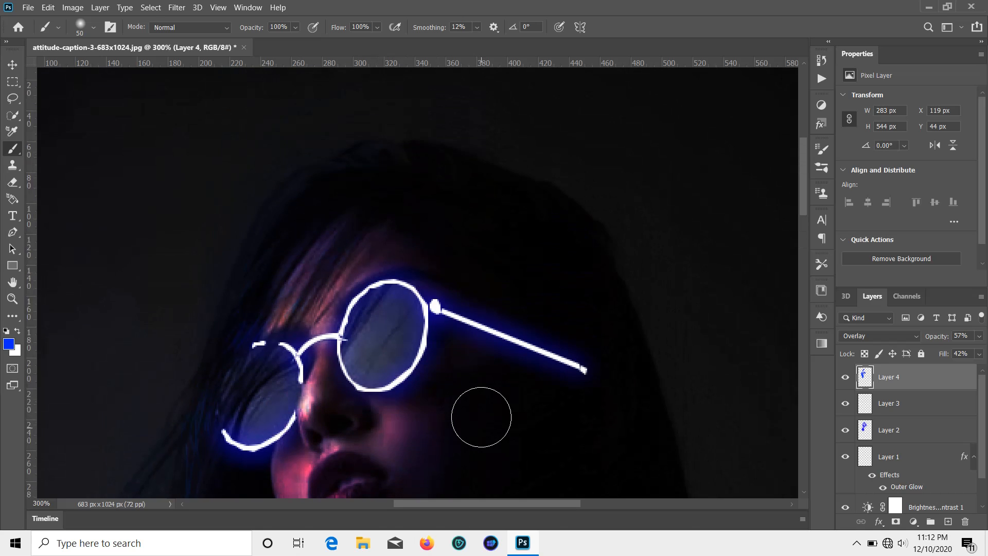
scroll(482, 415, down, 3)
mouse_move(492, 264)
mouse_down()
mouse_move(527, 373)
mouse_move(507, 349)
mouse_move(519, 412)
mouse_up()
scroll(520, 419, down, 7)
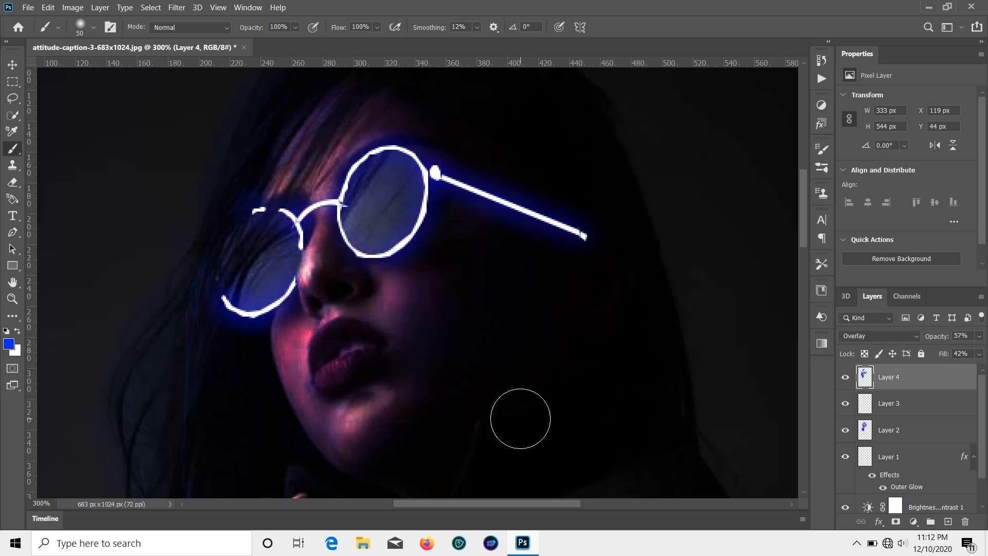
Paint soft blue light on the sleeve cuff below the wrist and review the whole portrait
scroll(514, 378, down, 6)
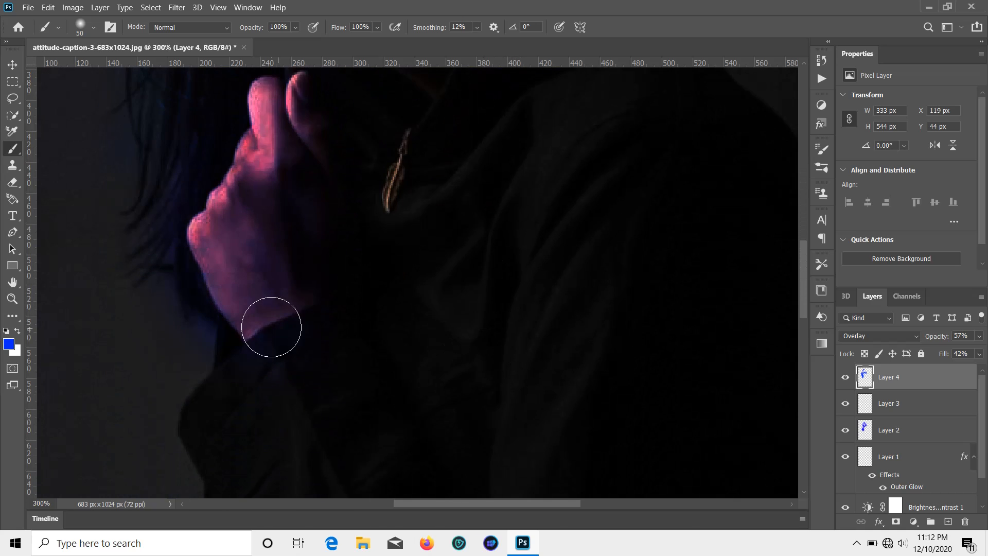
drag(272, 327, 252, 365)
key(ctrl+minus)
key(ctrl+minus)
key(ctrl+minus)
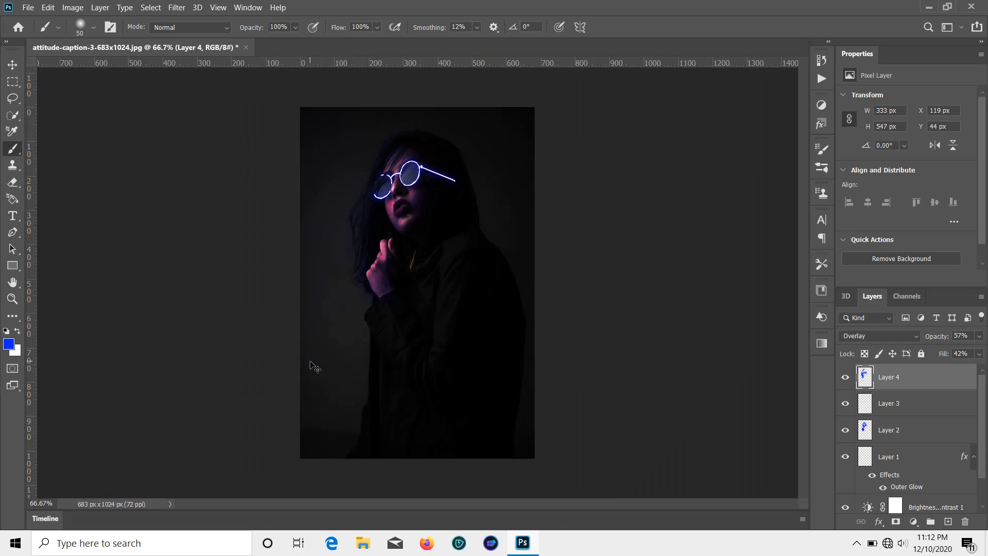
key(ctrl+plus)
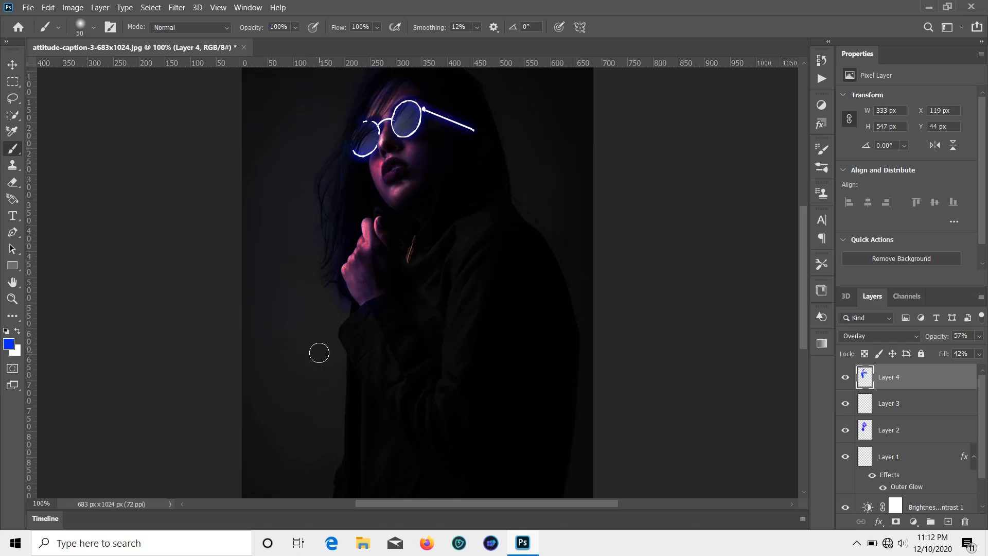
On a new layer, draw the lower curve of a crescent bracelet path across the wrist with the Pen tool and turn its far tip
scroll(319, 352, up, 5)
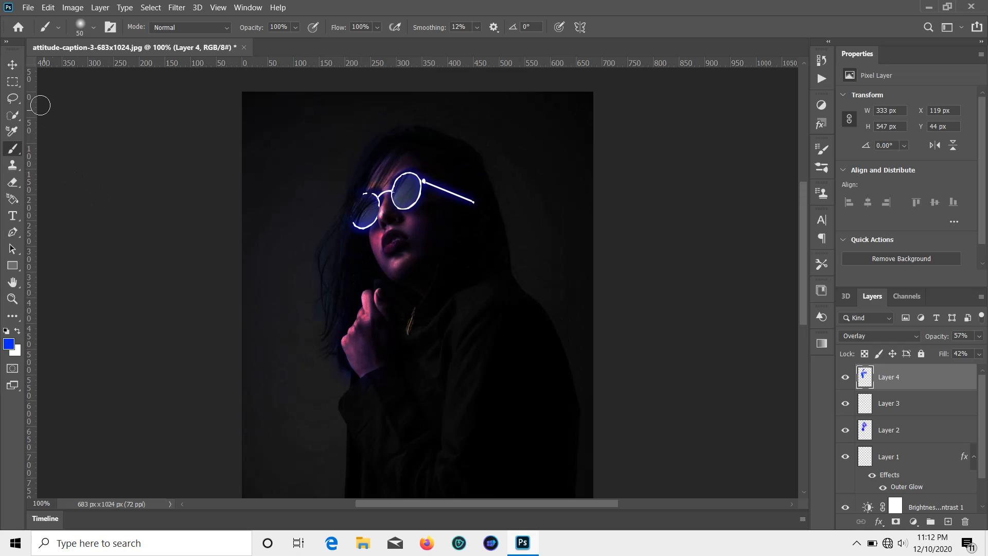
click(12, 67)
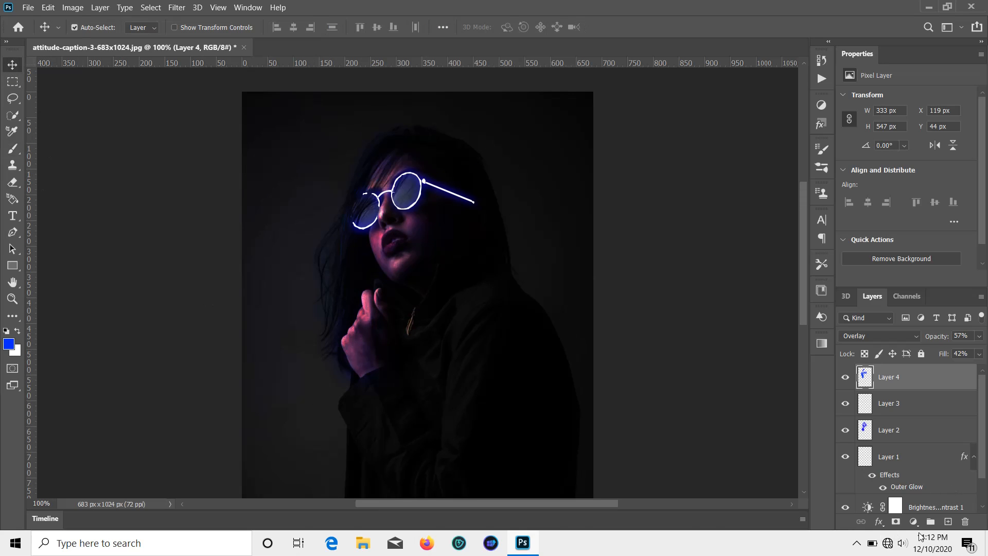
click(949, 522)
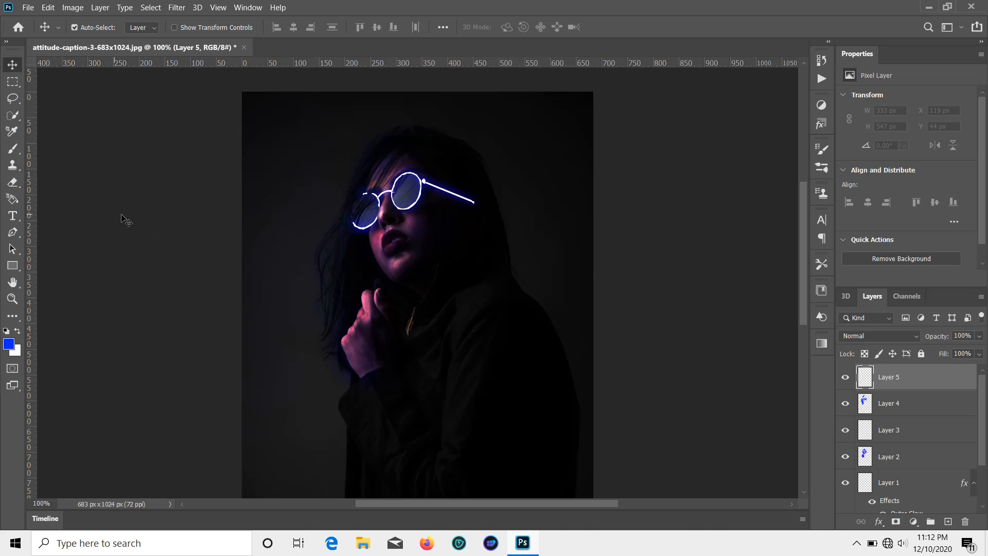
click(14, 233)
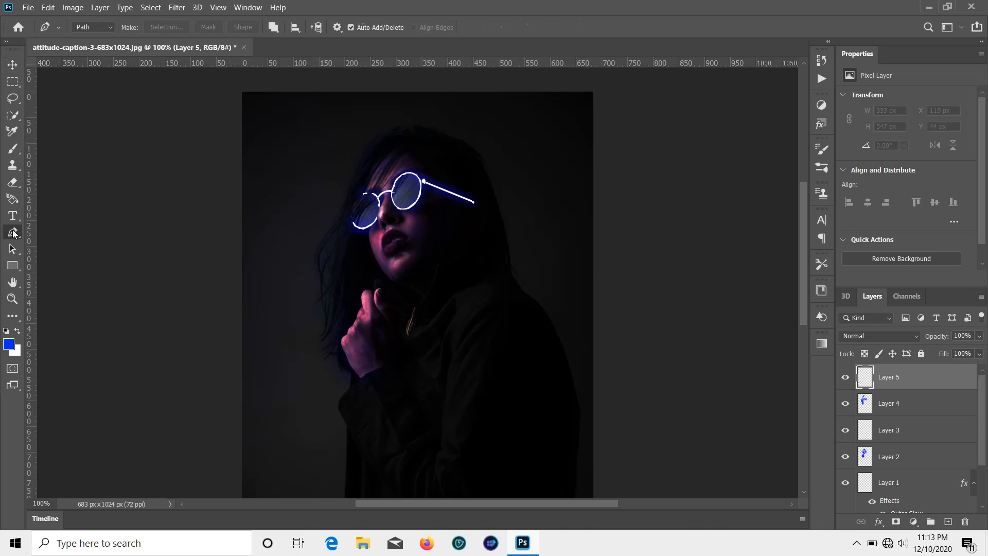
scroll(374, 297, up, 5)
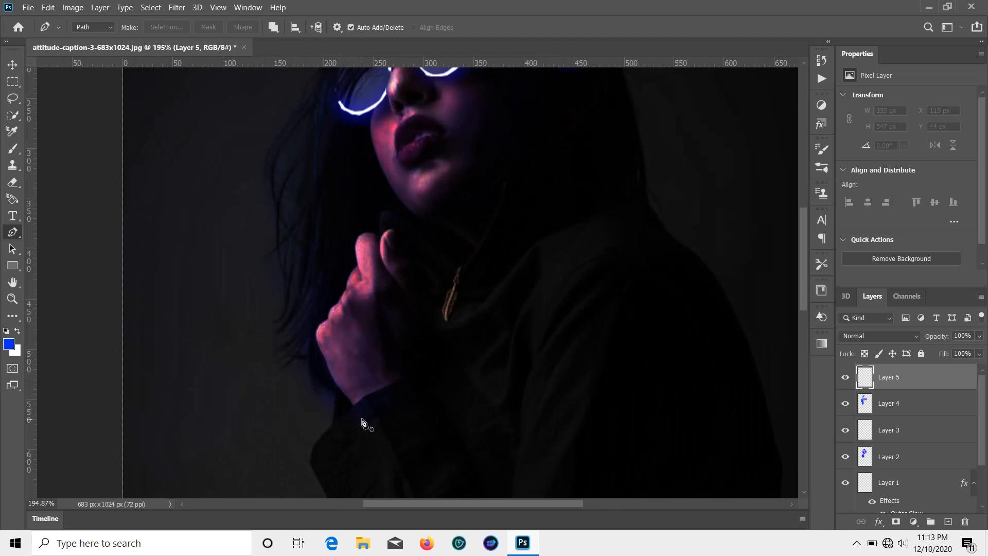
scroll(369, 402, up, 2)
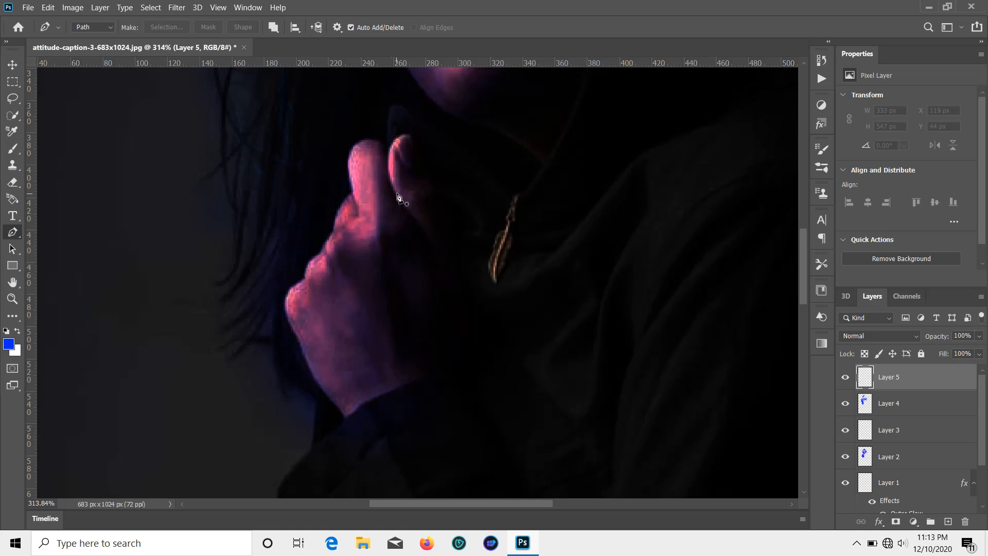
click(338, 407)
drag(452, 362, 538, 377)
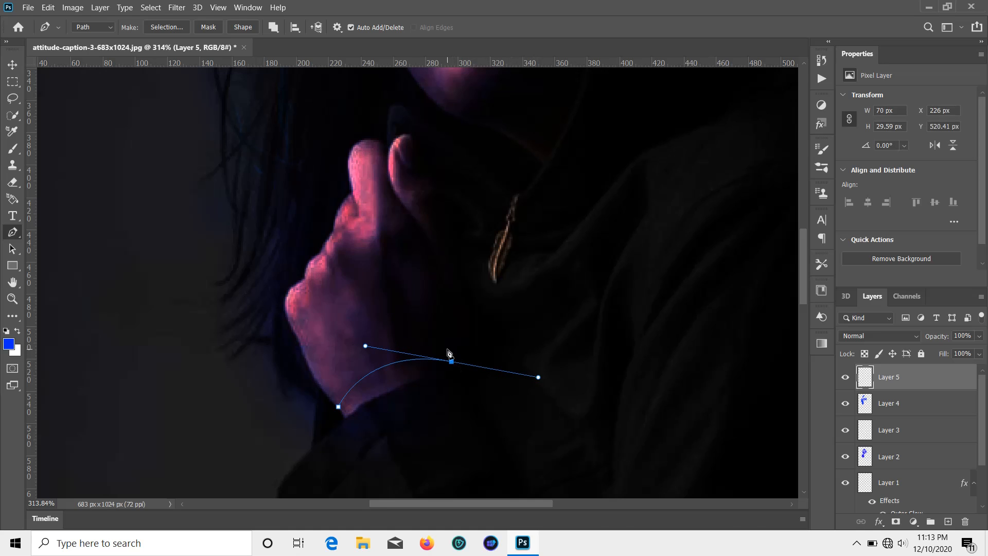
click(450, 349)
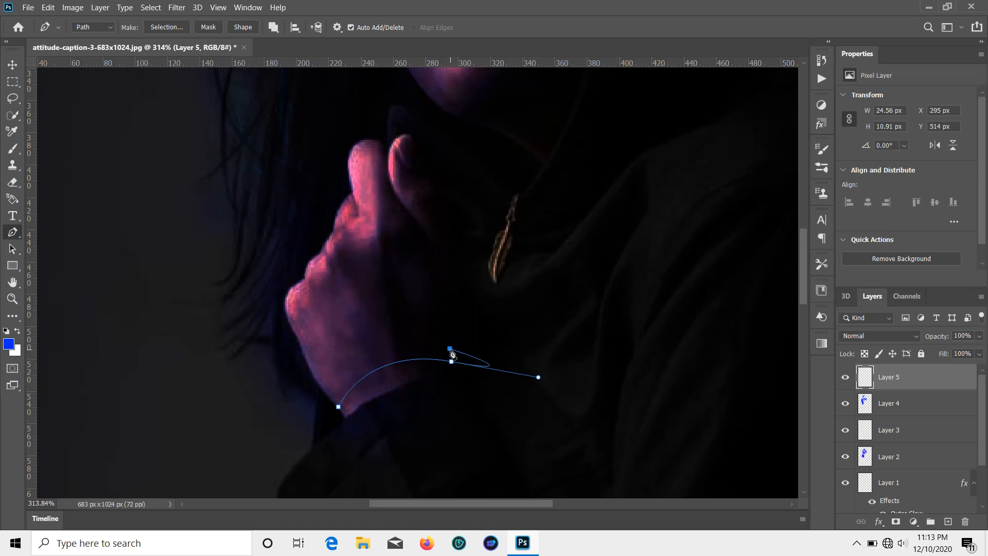
Curve the bracelet path back over the wrist and close it as a crescent about 101 px wide and 54 px high
click(330, 396)
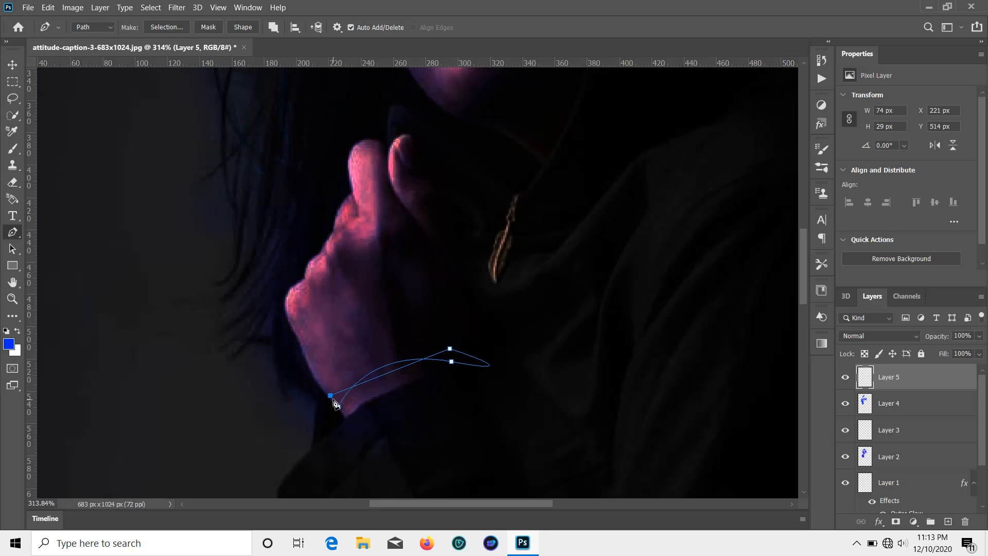
key(ctrl+z)
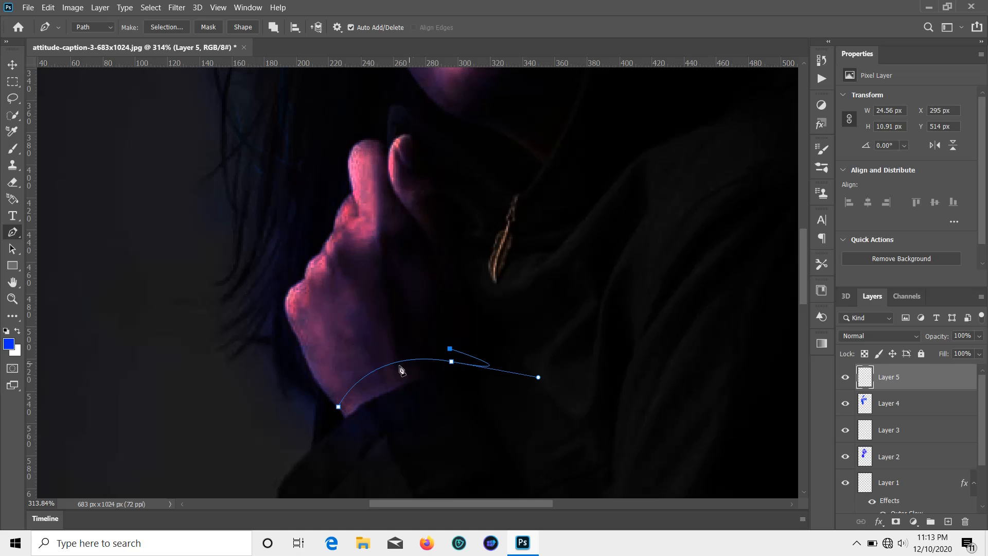
drag(331, 398, 317, 469)
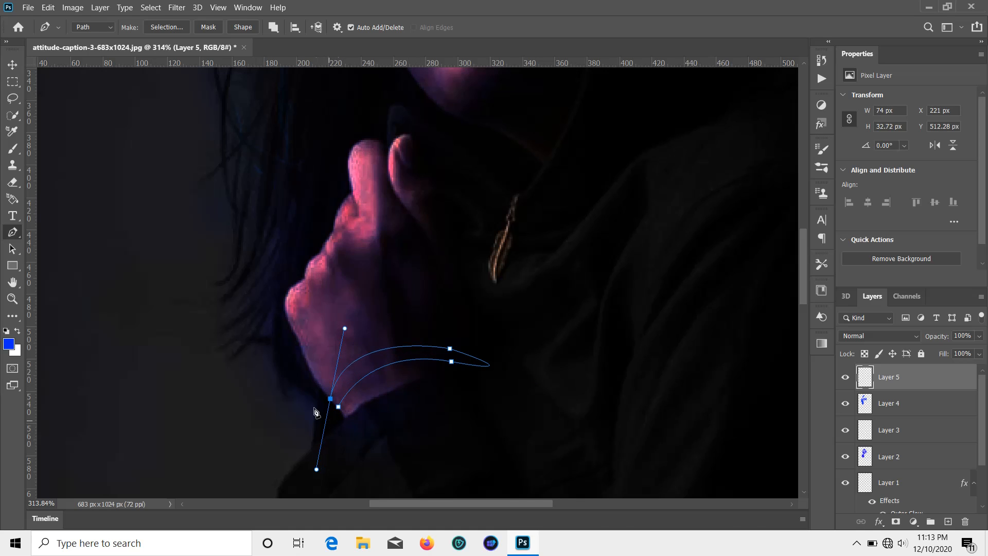
click(333, 407)
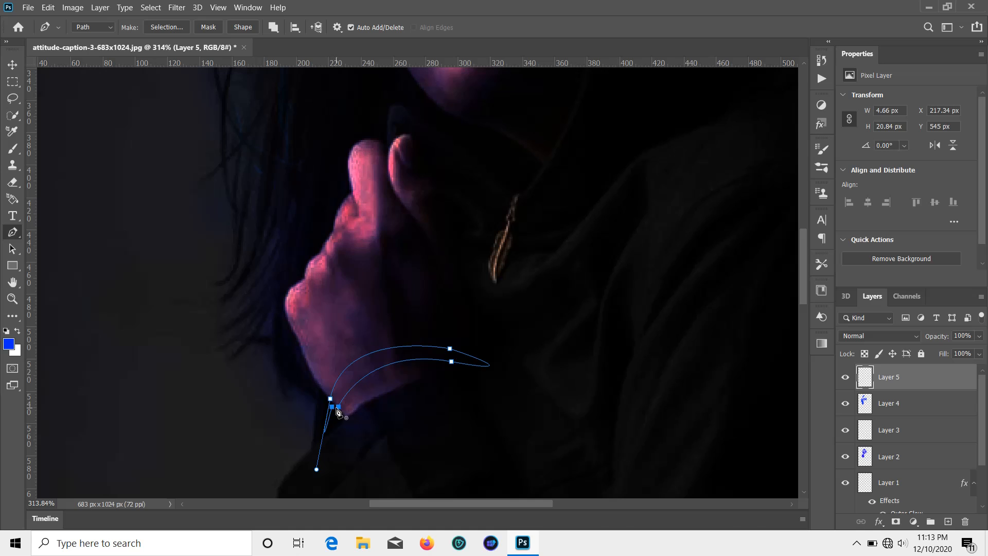
click(338, 407)
key(ctrl+z)
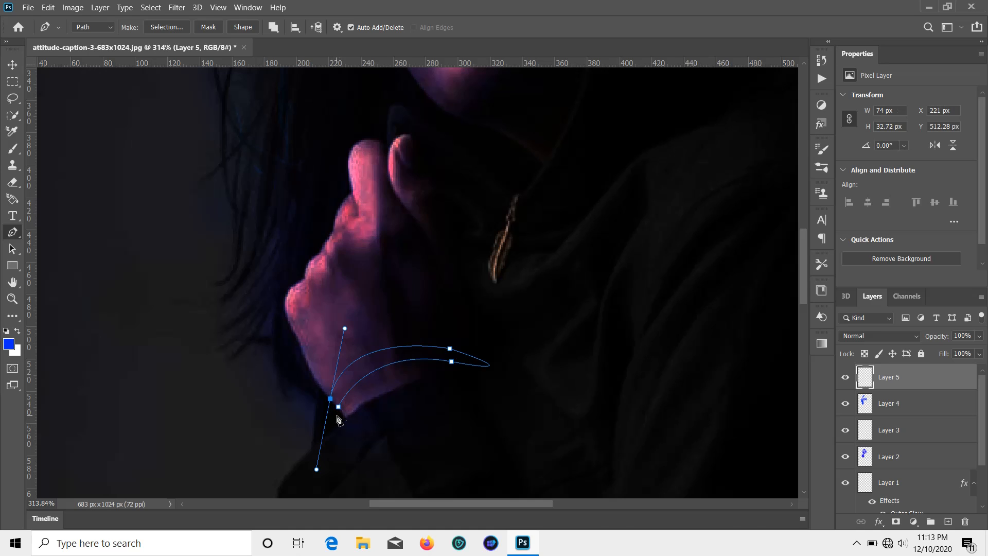
key(ctrl+z)
Convert the crescent path into a new anti-aliased selection with a 0-pixel feather radius and ready the Paint Bucket
right_click(339, 411)
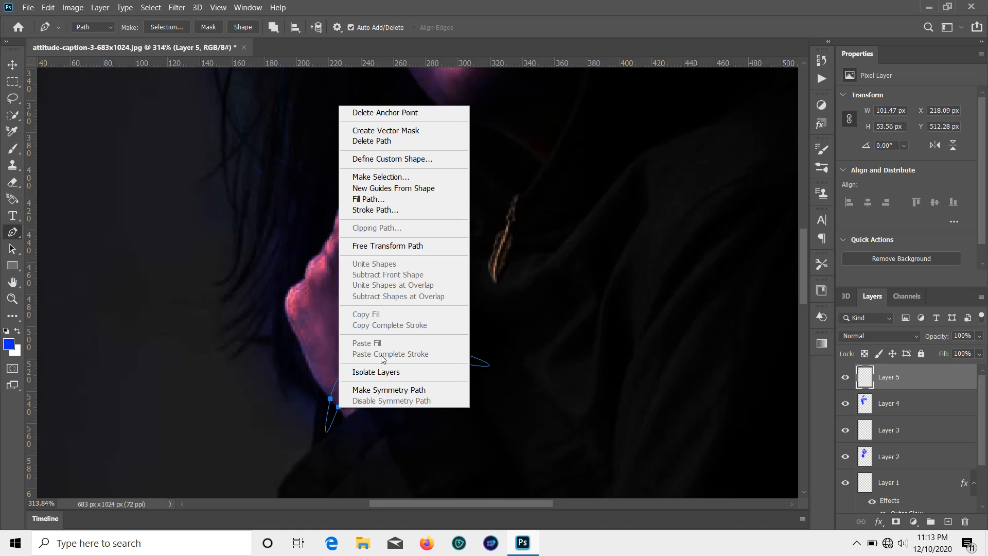
click(391, 177)
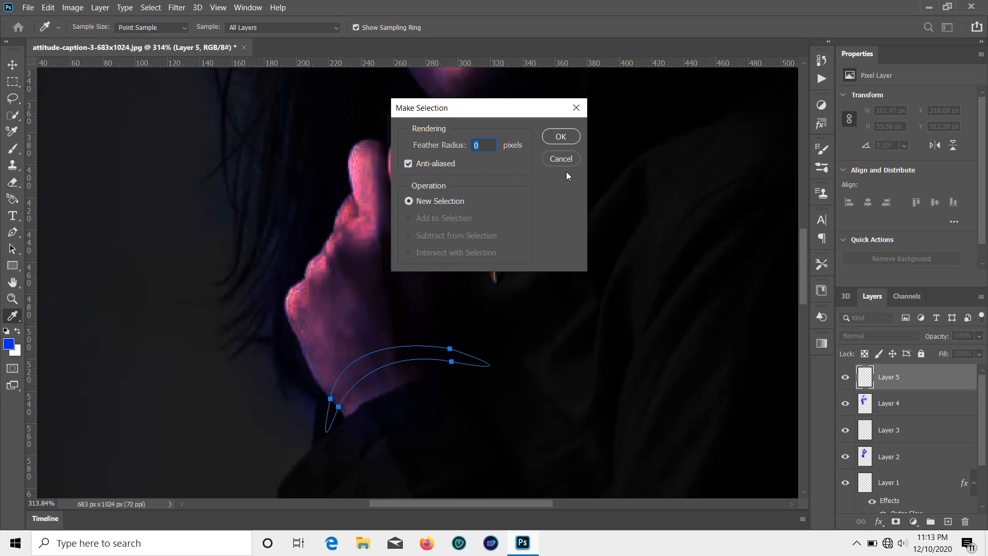
click(561, 136)
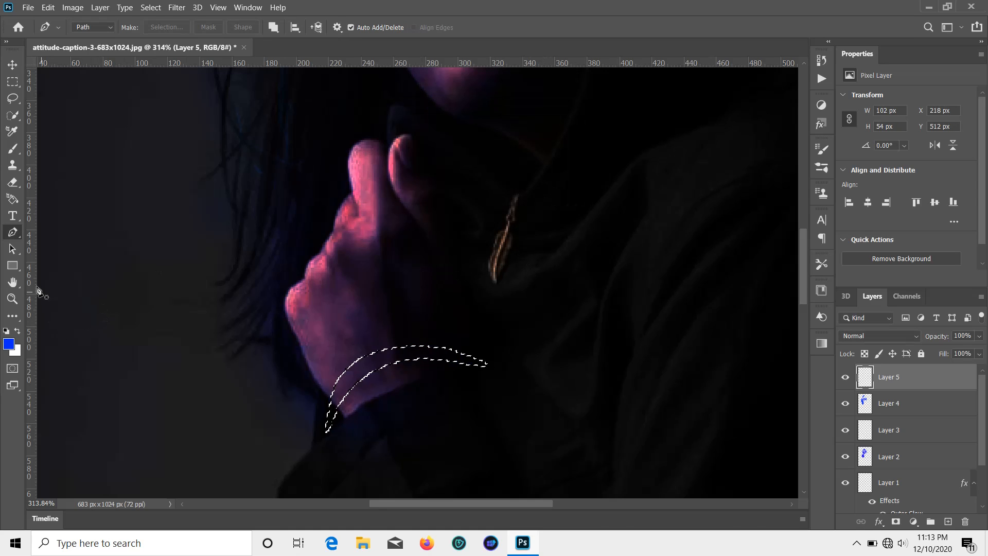
key(g)
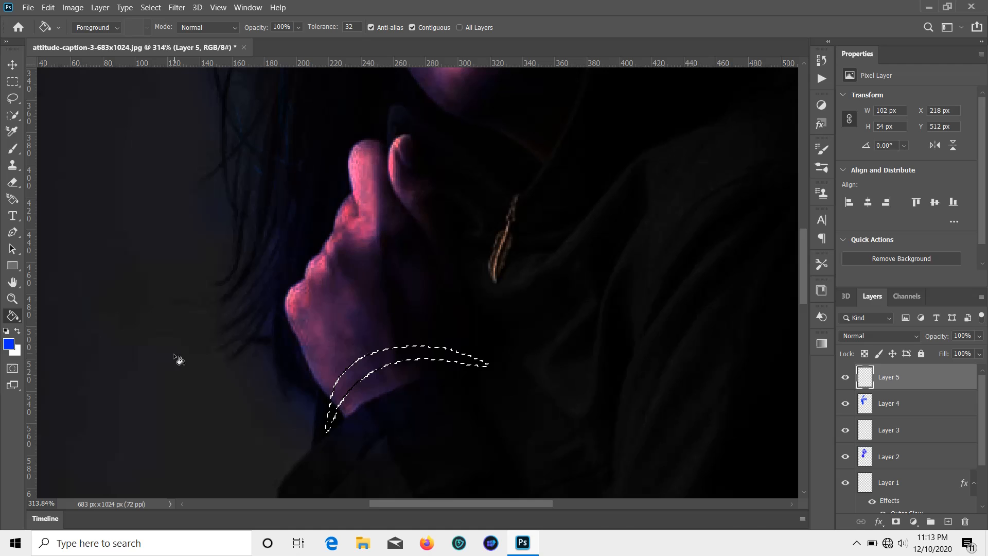
click(17, 352)
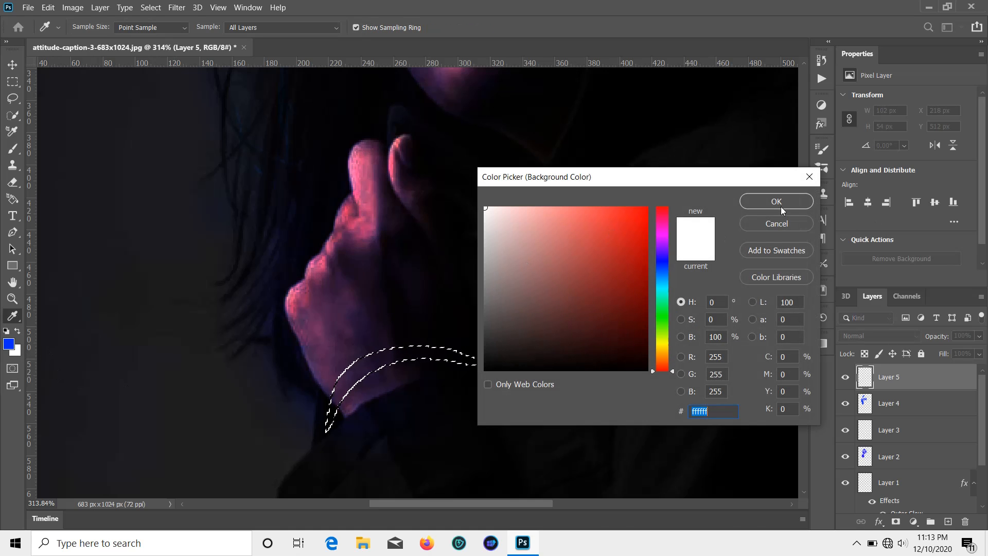
click(781, 207)
click(344, 384)
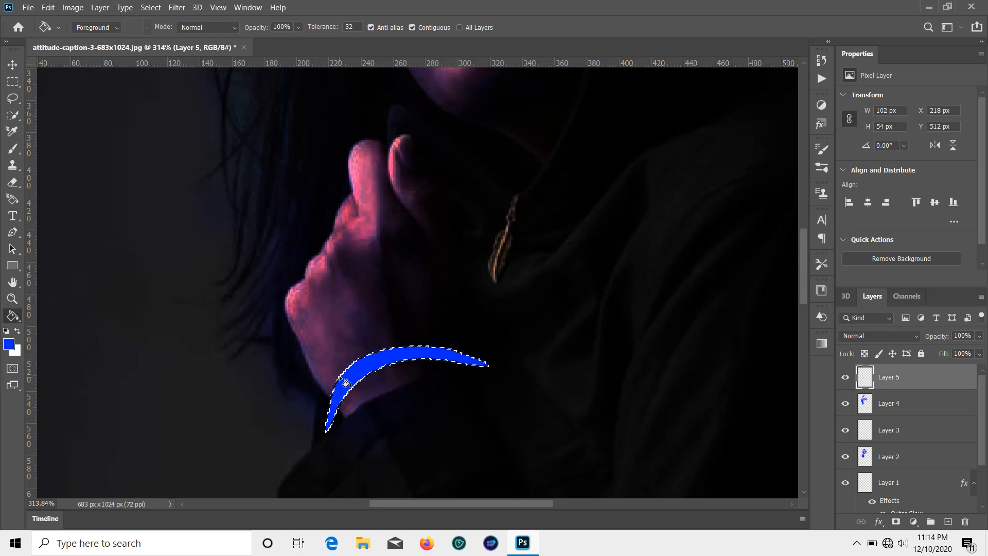
key(ctrl+z)
Make white the foreground color, fill the crescent selection with it and deselect
key(x)
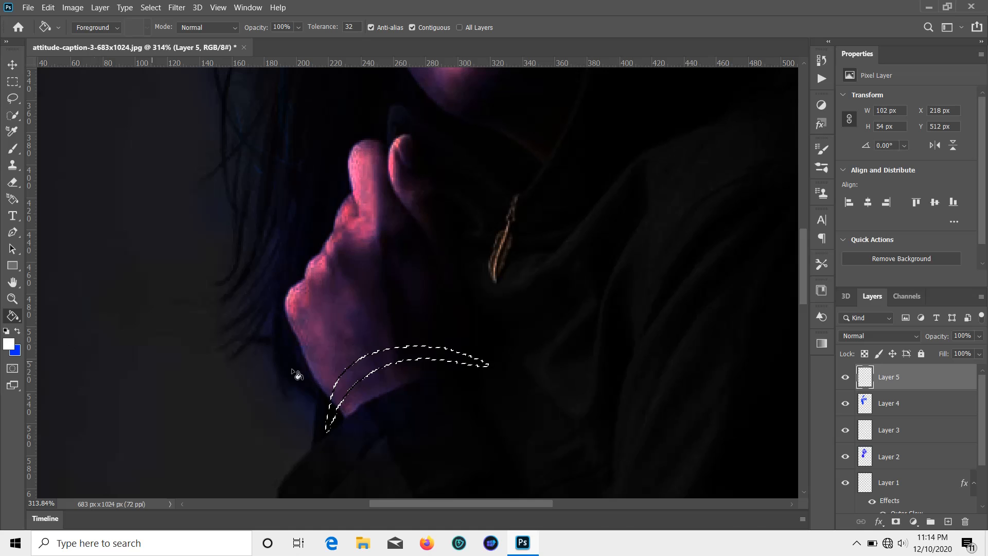
click(362, 380)
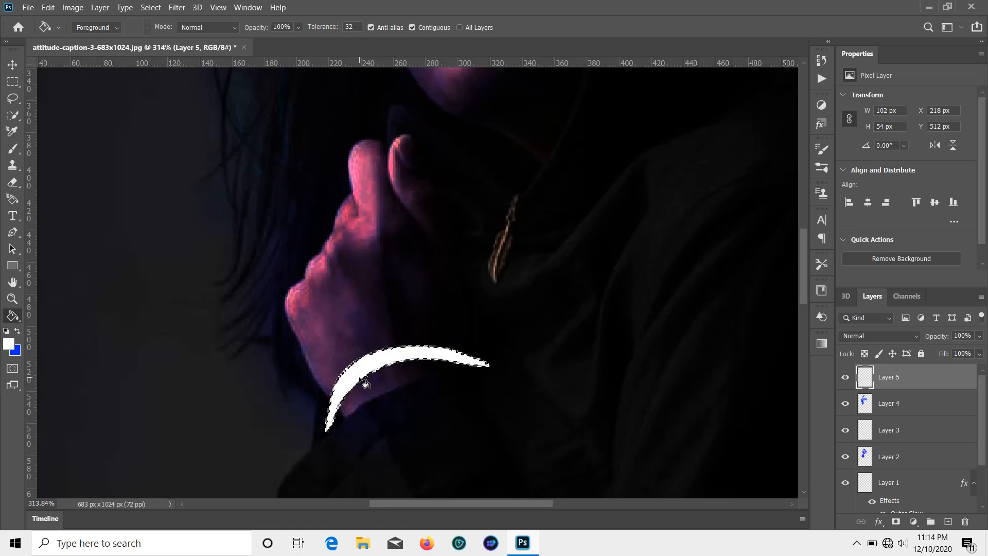
key(ctrl+d)
scroll(227, 288, up, 2)
Give the white bracelet layer a blue Outer Glow in Screen mode with 100% opacity, 16 px size and 66% range
key(v)
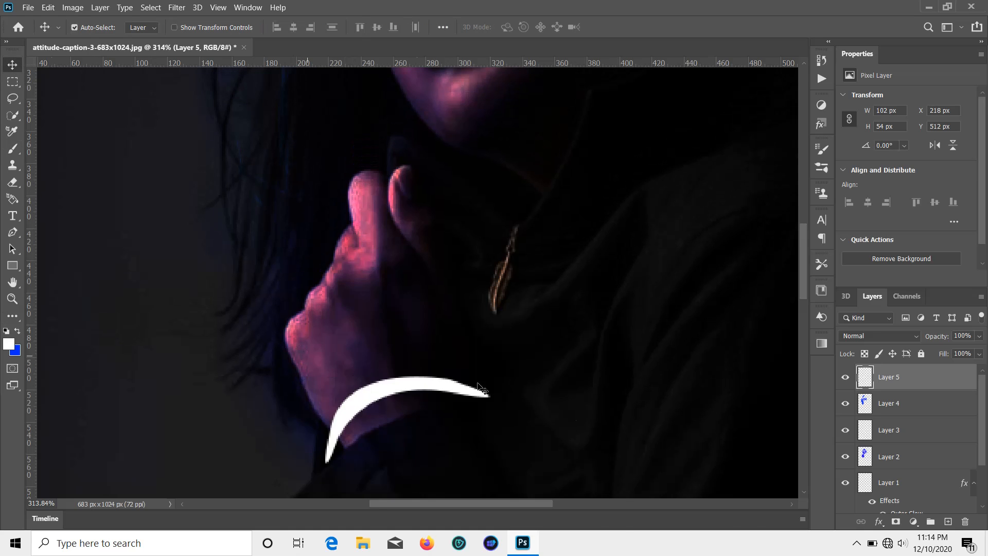
click(883, 522)
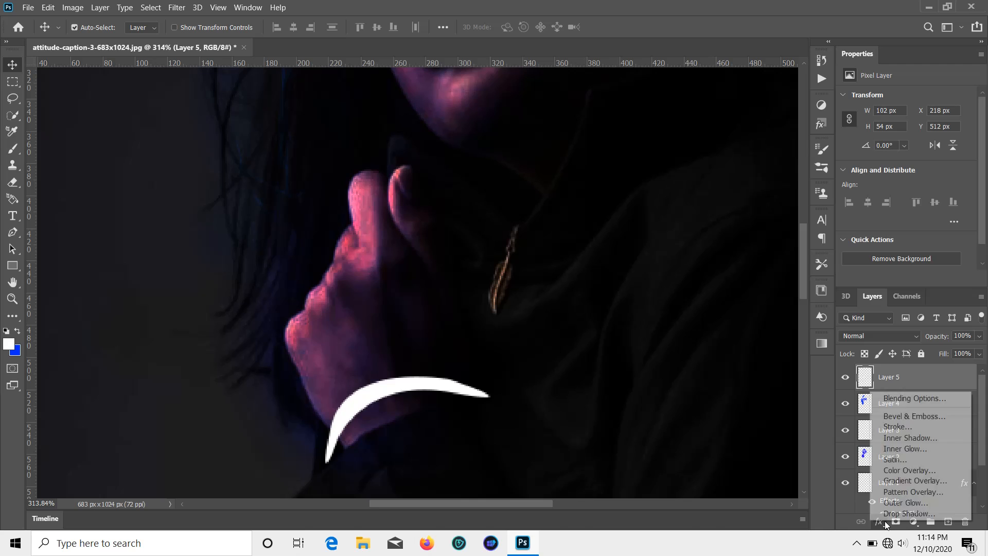
click(902, 503)
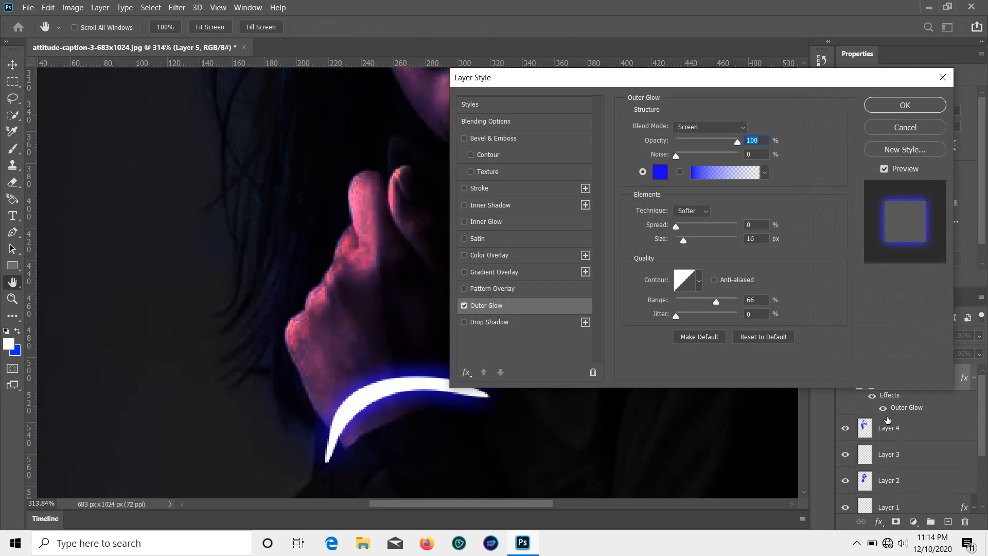
click(904, 105)
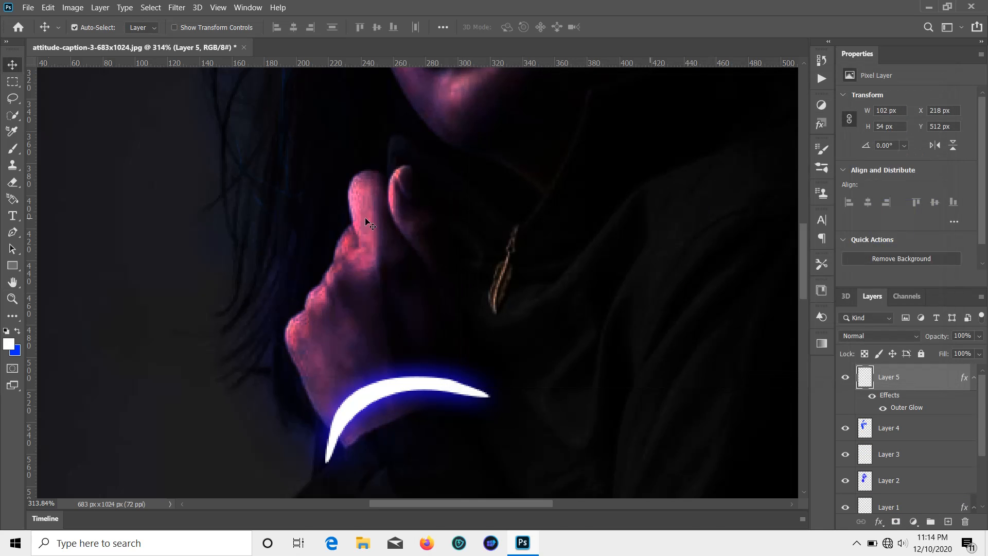
Switch to the Brush tool with blue as the foreground color
click(13, 148)
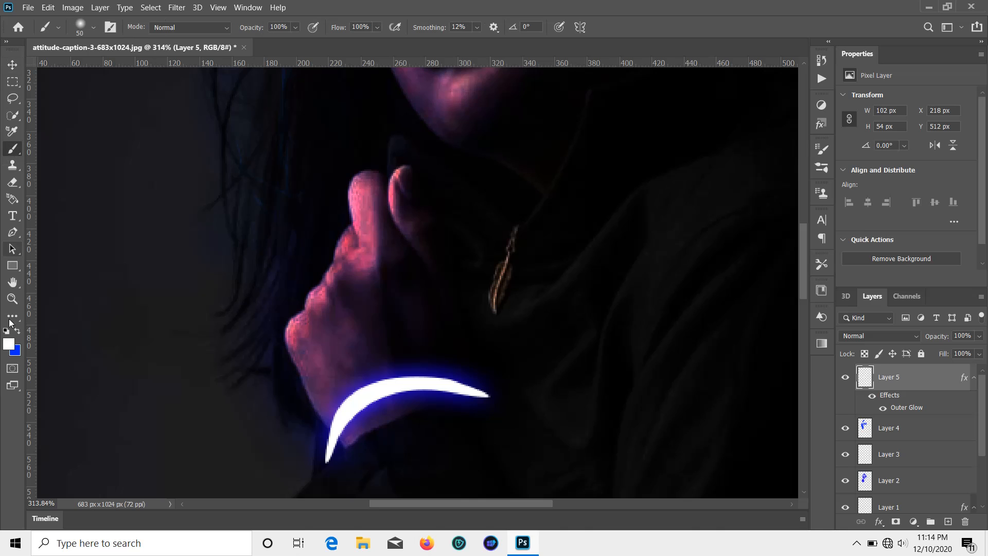
click(18, 331)
click(913, 334)
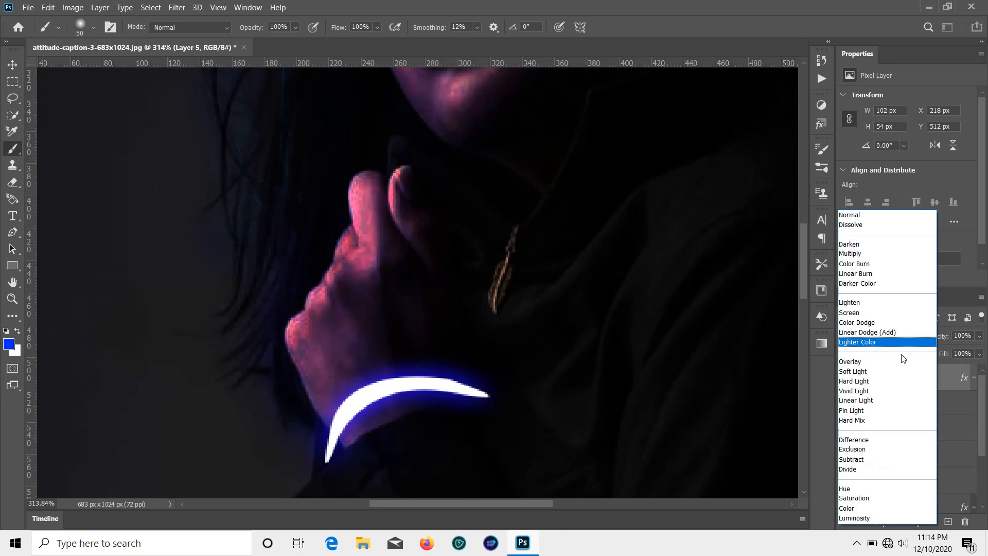
click(900, 362)
key(ctrl+z)
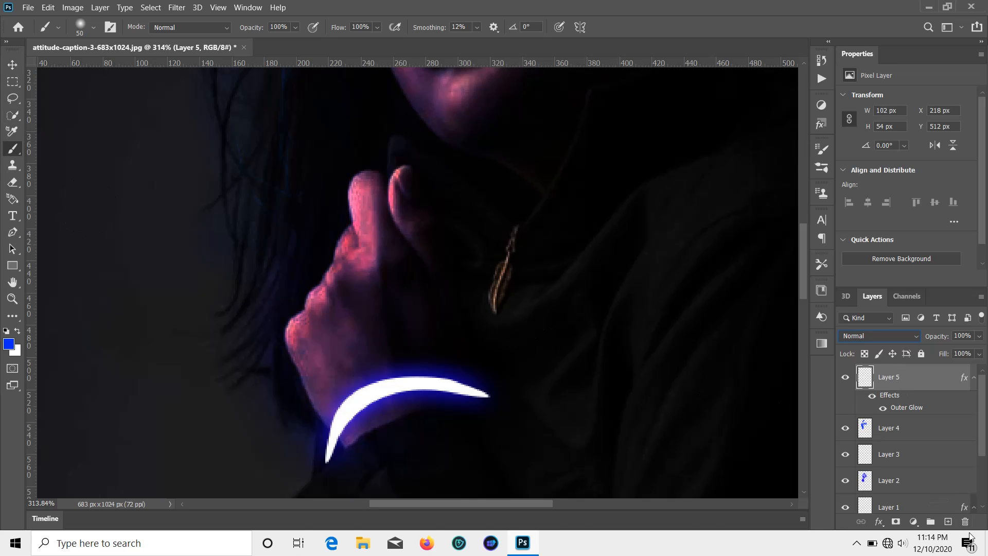
Add a new layer above the bracelet, set it to Overlay blending and lower its fill to 34%
click(947, 522)
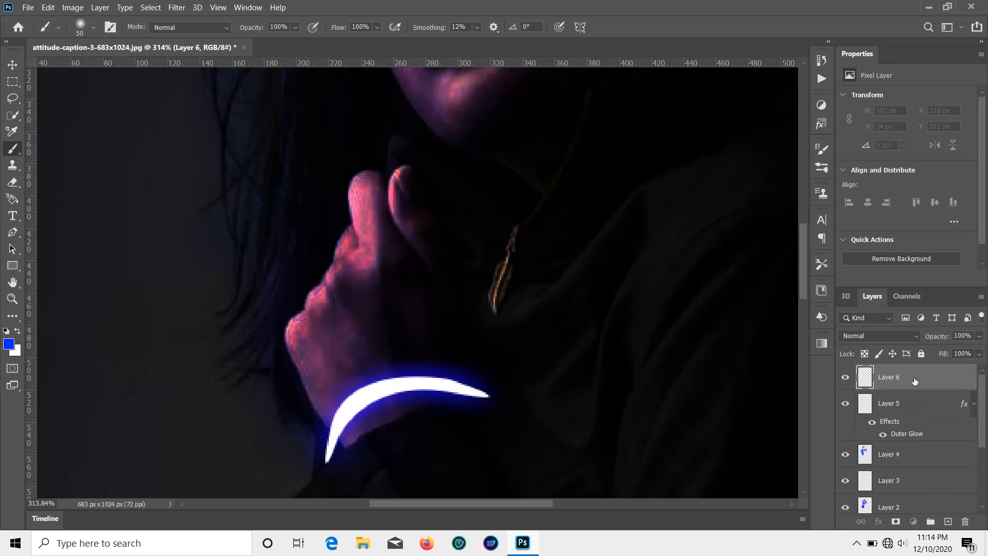
click(916, 335)
click(901, 361)
drag(979, 362, 936, 370)
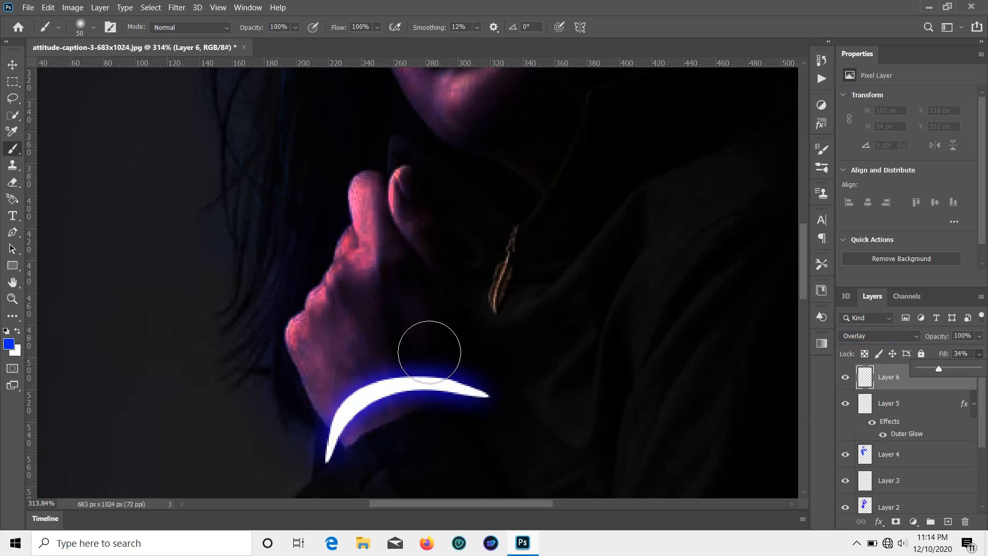
Paint soft blue light from the bracelet up over the hand and fingers and review the whole portrait
mouse_move(431, 346)
mouse_down()
mouse_move(422, 307)
mouse_move(401, 332)
mouse_move(358, 320)
mouse_move(352, 348)
mouse_move(338, 313)
mouse_move(348, 363)
mouse_move(319, 324)
mouse_move(326, 374)
mouse_move(309, 316)
mouse_move(359, 217)
mouse_move(369, 311)
mouse_move(375, 215)
mouse_move(387, 195)
mouse_move(393, 254)
mouse_up()
scroll(424, 393, up, 10)
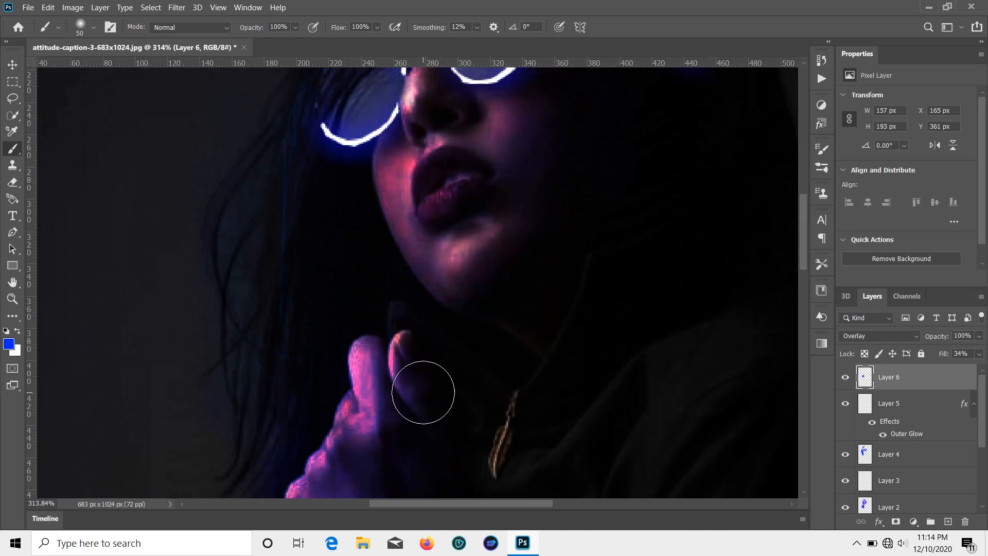
scroll(423, 393, up, 5)
key(ctrl+1)
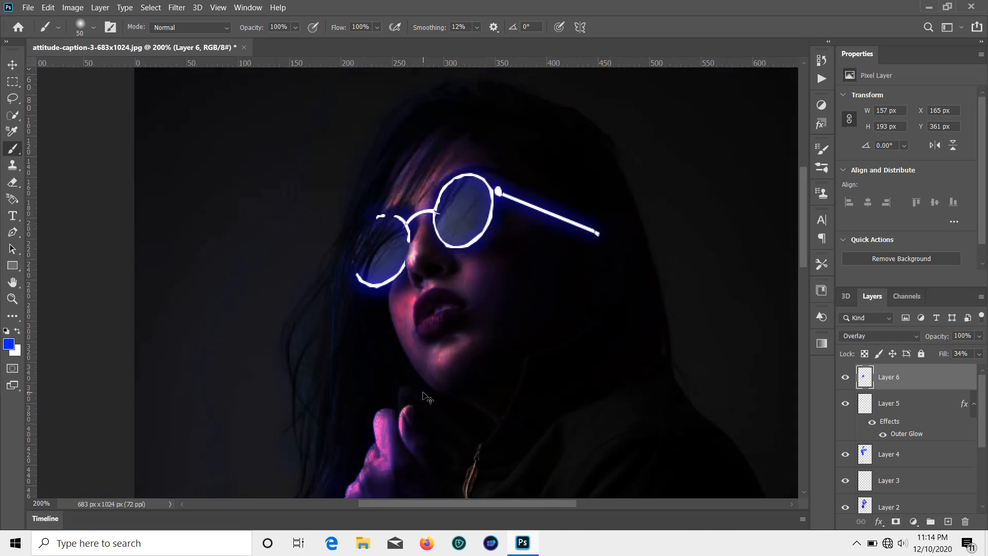
scroll(428, 398, down, 10)
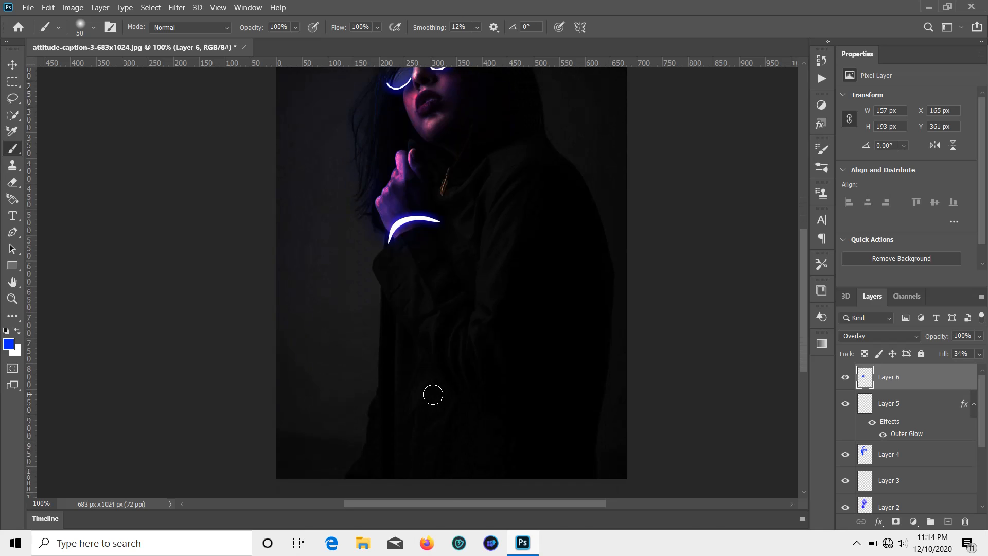
scroll(433, 395, up, 5)
scroll(433, 395, up, 2)
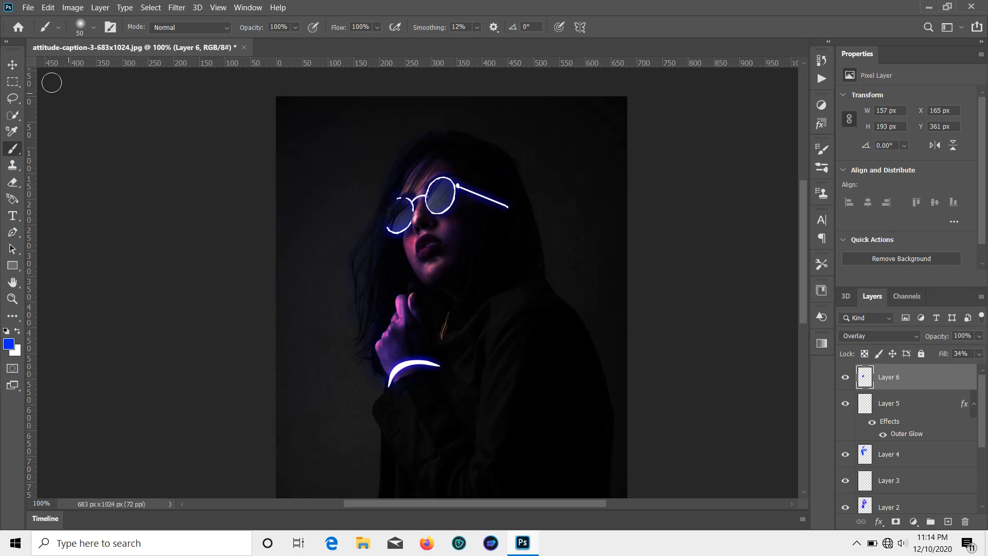
click(12, 64)
click(27, 7)
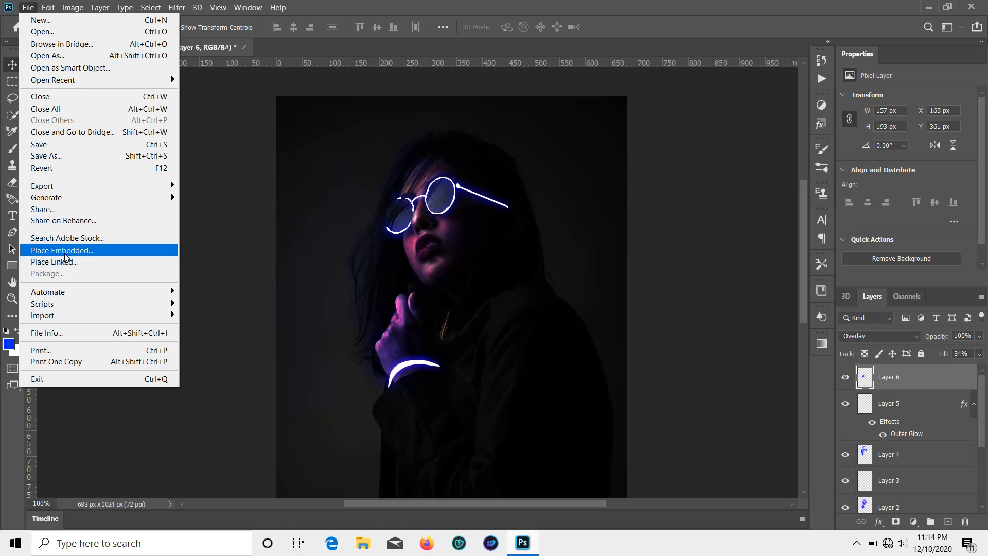
click(37, 31)
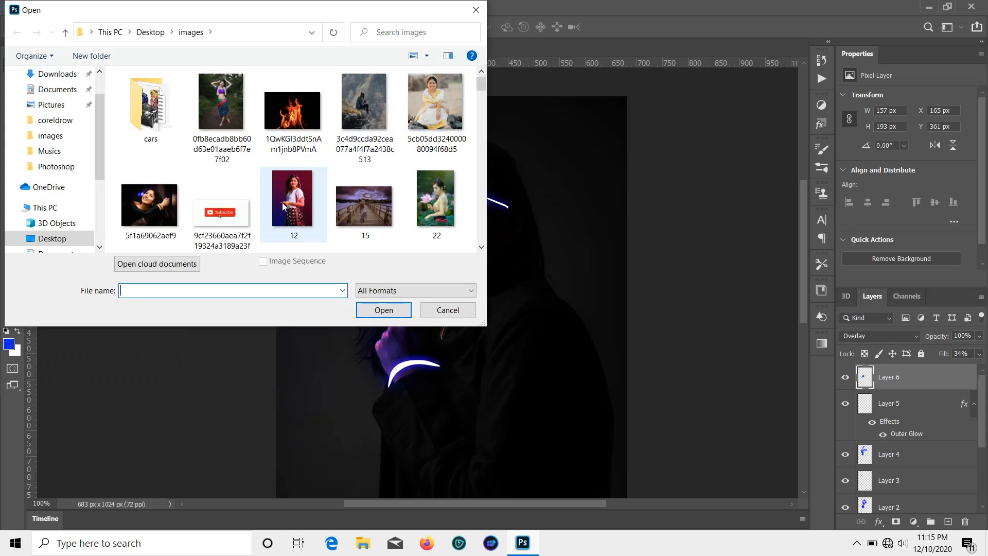
scroll(278, 193, down, 3)
click(49, 99)
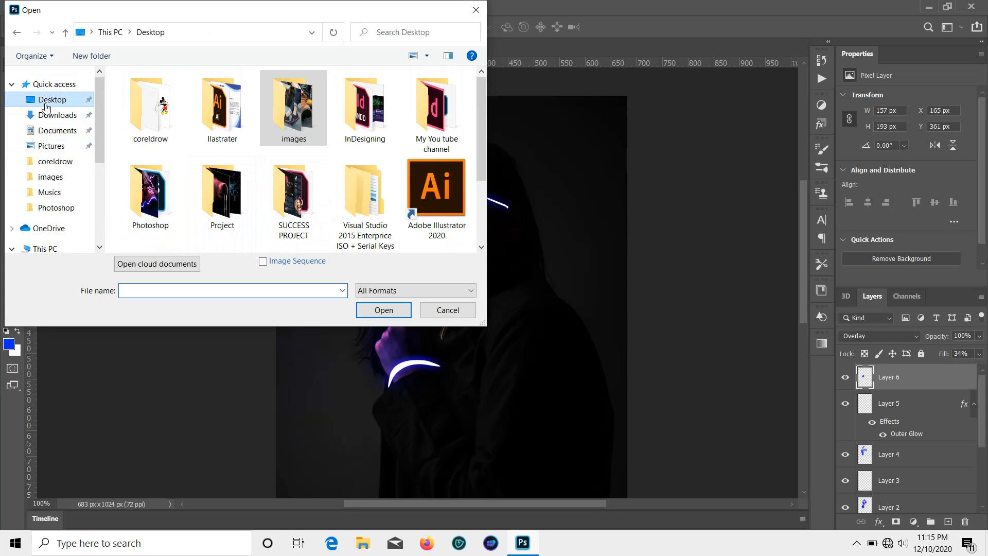
click(72, 176)
scroll(205, 160, down, 10)
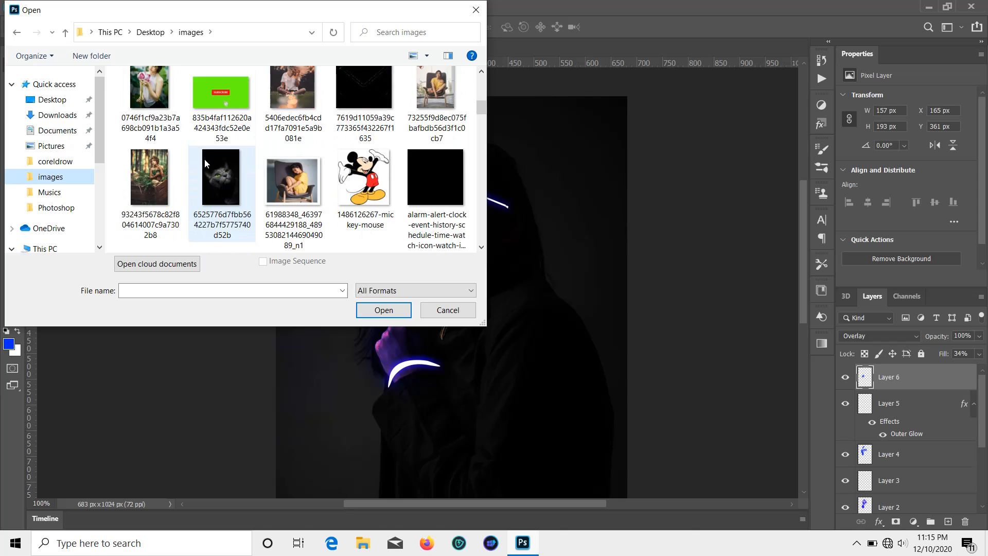
scroll(205, 164, down, 10)
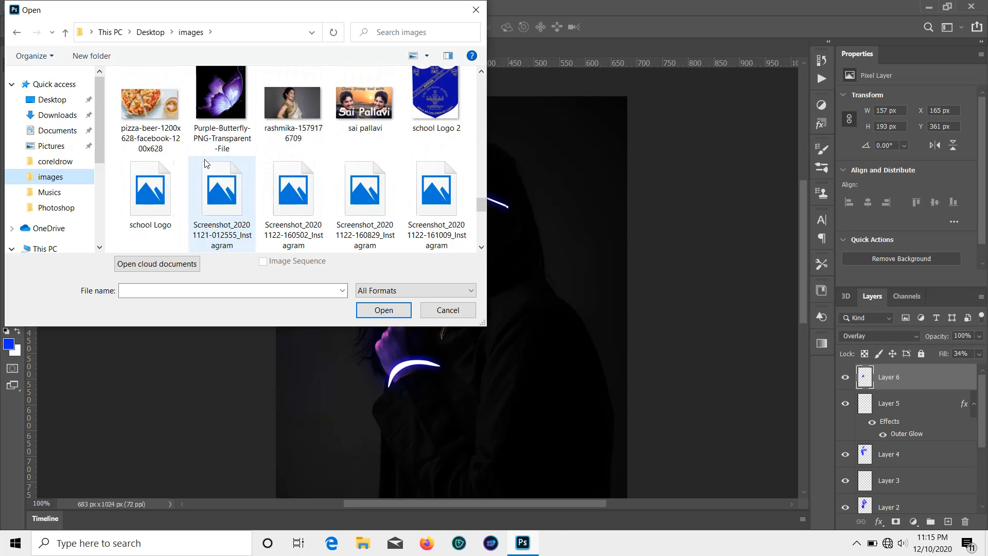
scroll(258, 145, up, 10)
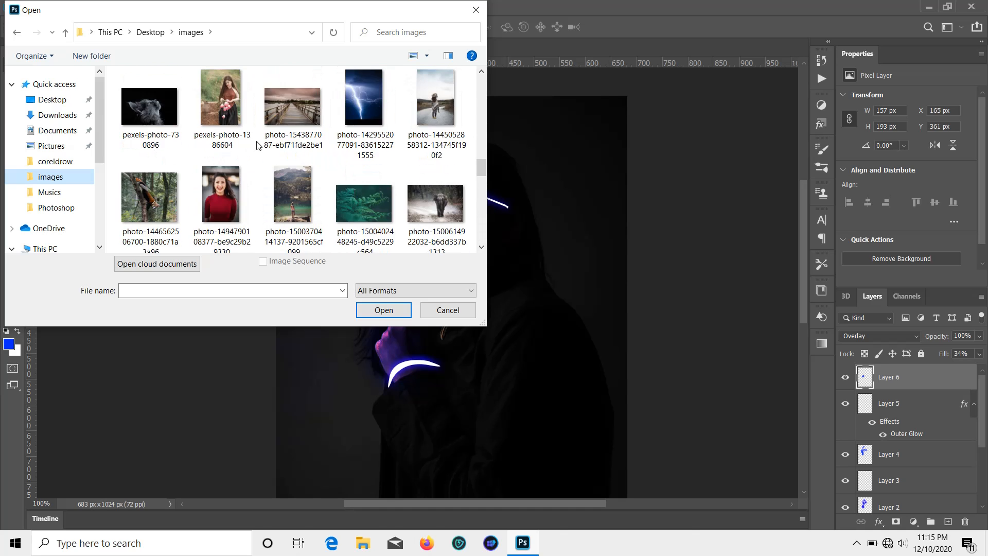
double_click(382, 245)
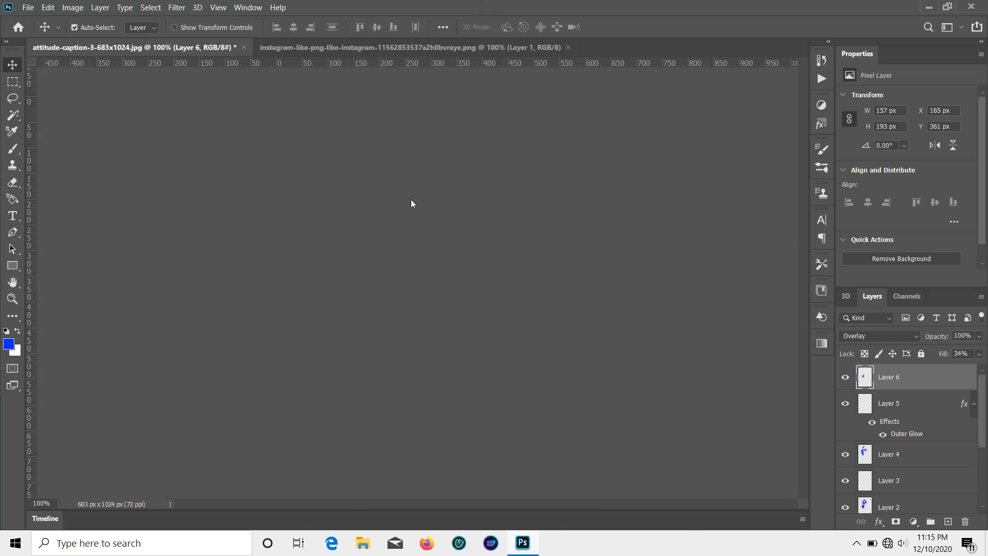
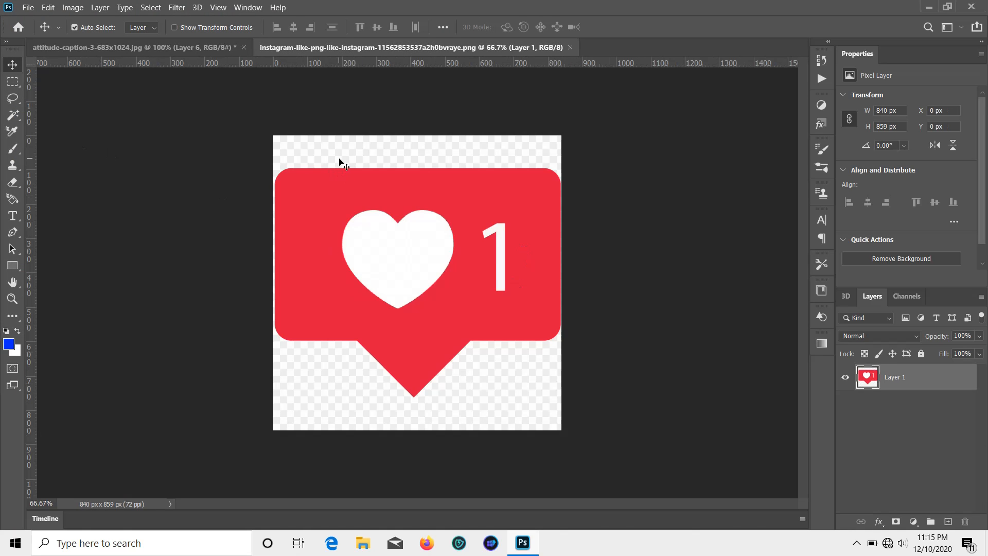
Select the fake checkerboard background around the red like badge with the Magic Wand and delete it
key(l)
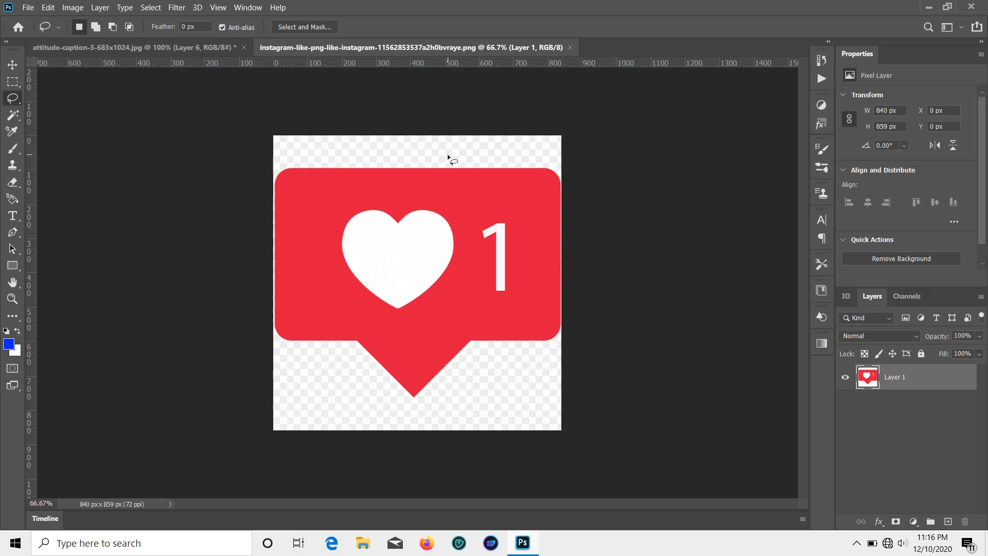
key(w)
click(355, 149)
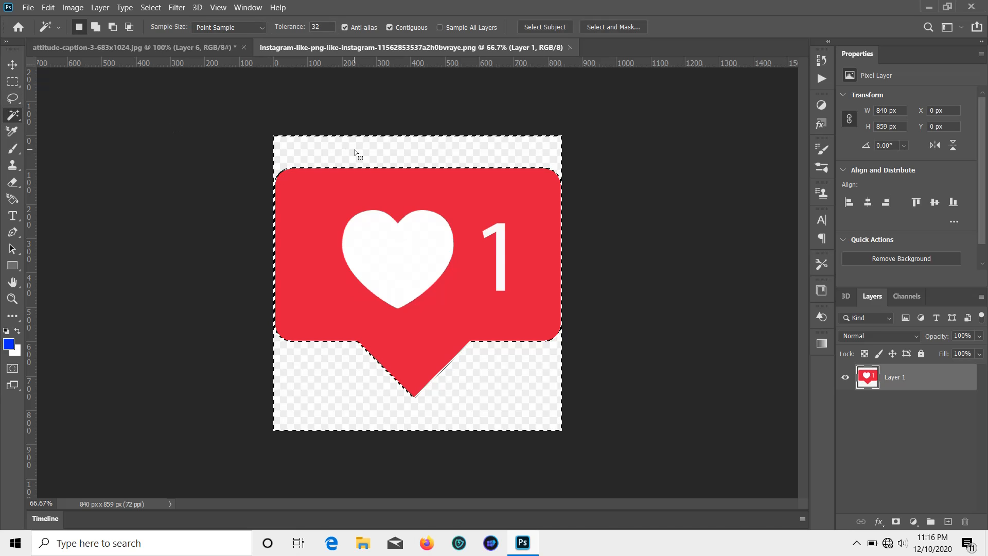
key(Delete)
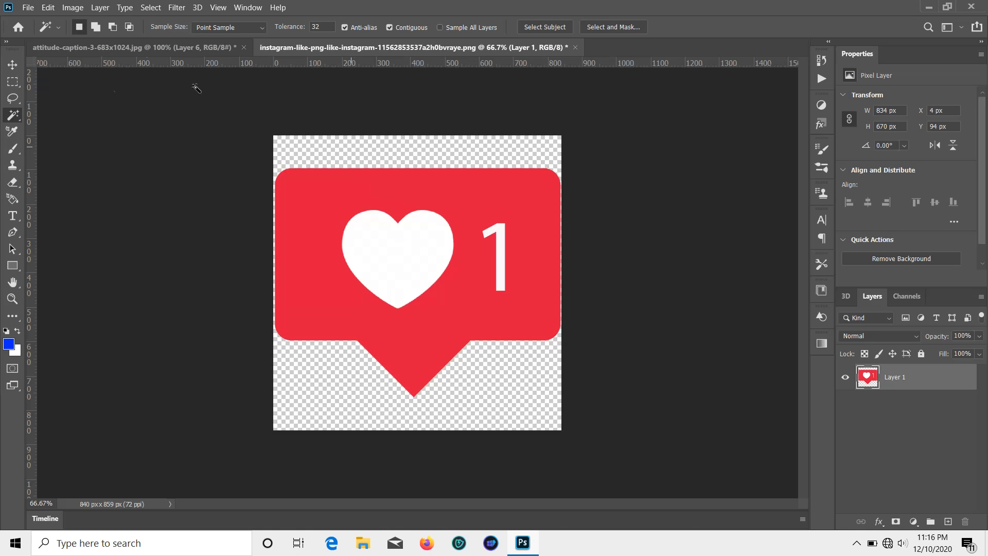
Move the cut-out like badge into the portrait document as a new layer
click(12, 61)
drag(311, 273, 11, 16)
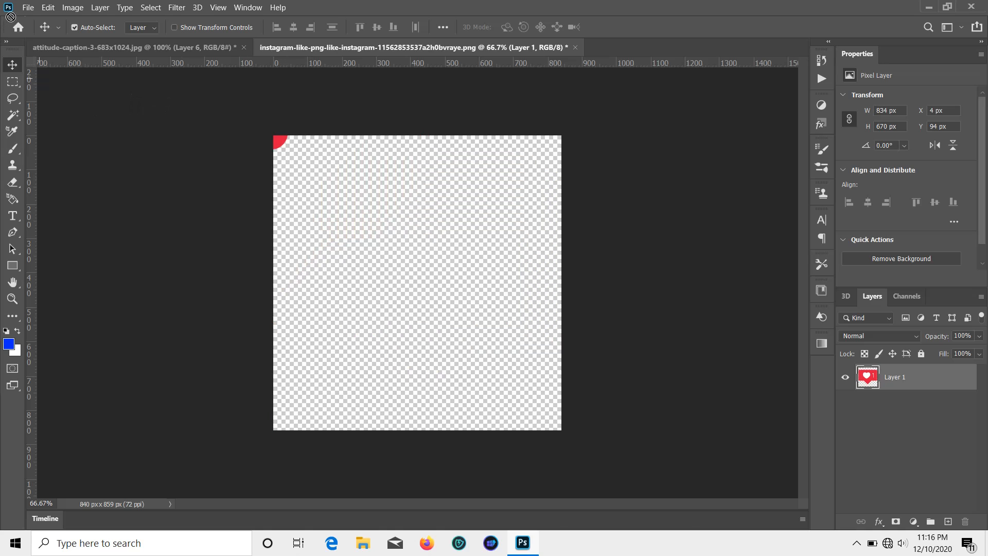
drag(70, 42, 378, 211)
Scale the like badge to about 23% and place it in the portrait's upper-left corner at X 0 px, Y 21 px
key(ctrl+t)
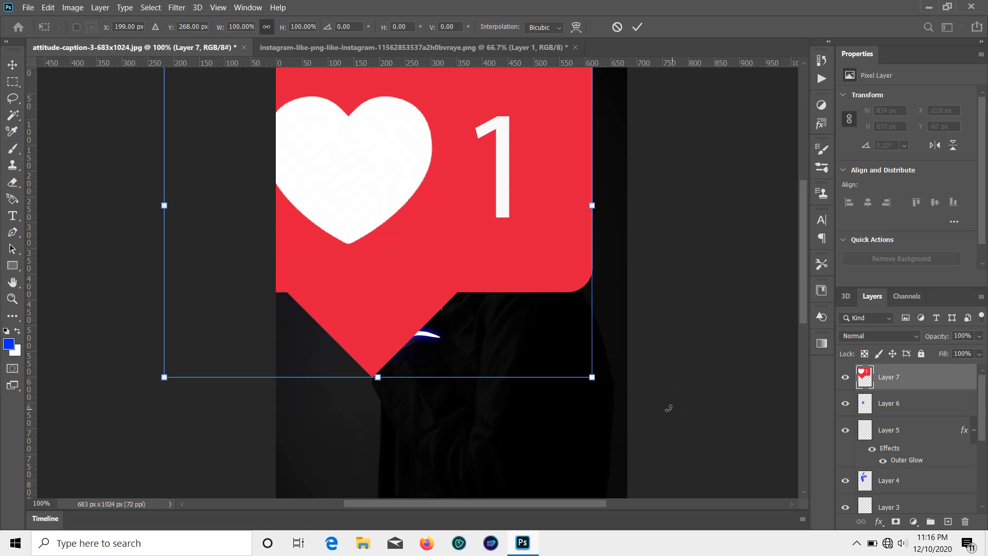
drag(599, 379, 465, 237)
drag(320, 160, 382, 209)
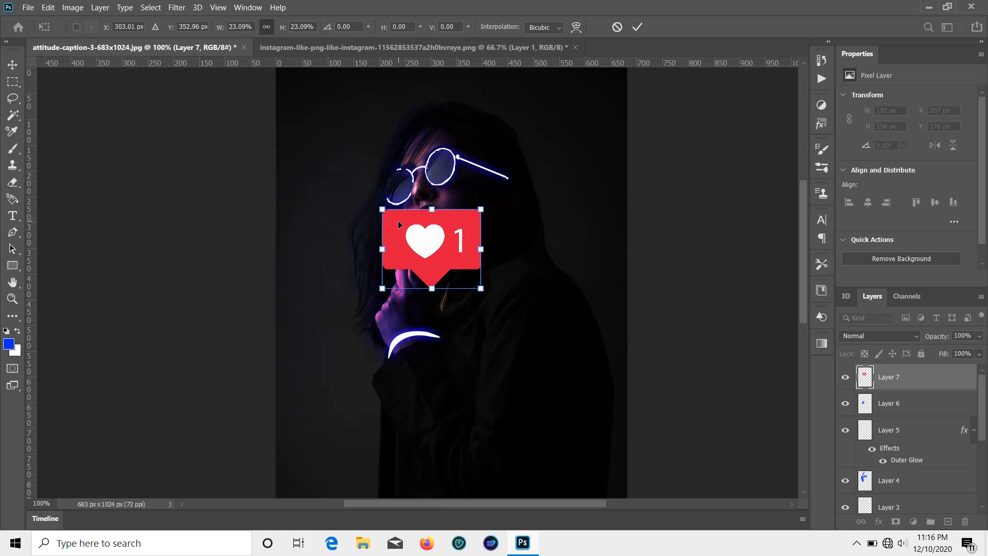
scroll(398, 224, up, 1)
drag(439, 321, 344, 187)
scroll(344, 186, up, 2)
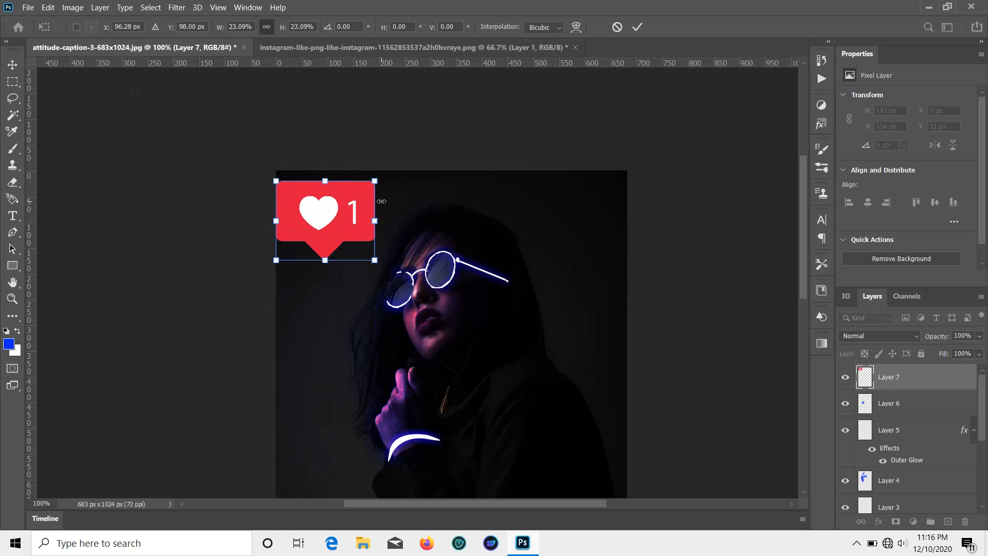
key(Return)
scroll(256, 187, down, 1)
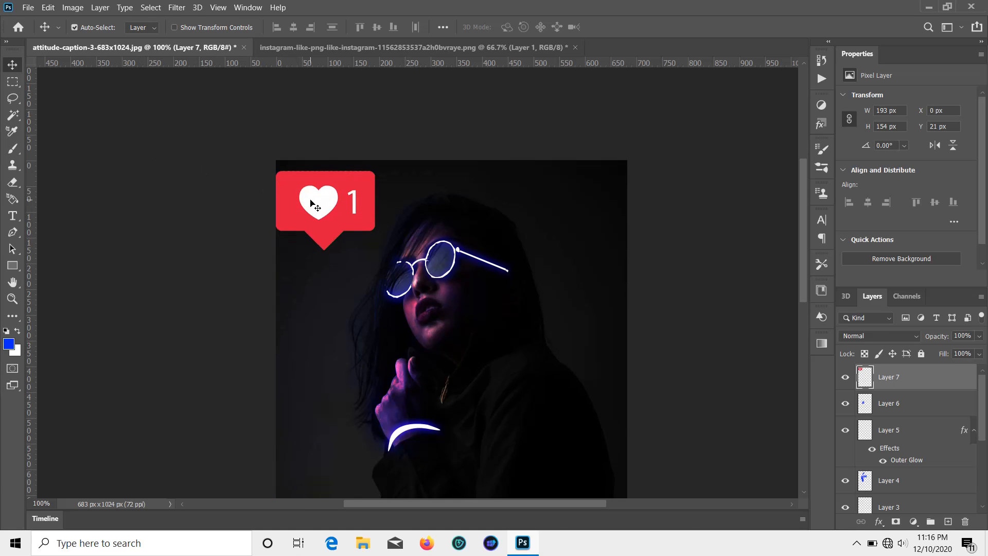
Shrink the like badge to 165 by 132 px at X 18 px, Y 32 px, and place a duplicate at X 518 px, Y 80 px
key(ctrl+t)
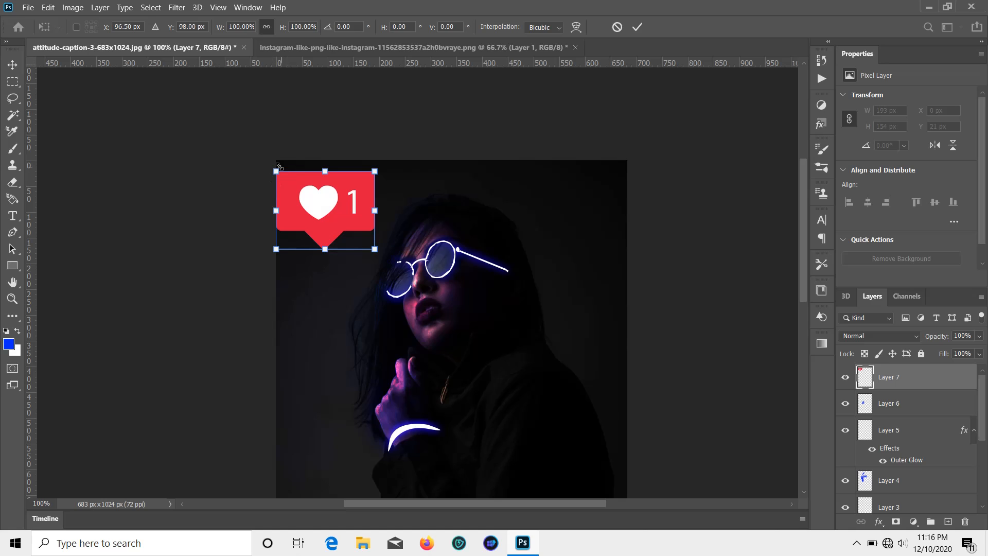
drag(277, 171, 606, 227)
click(12, 64)
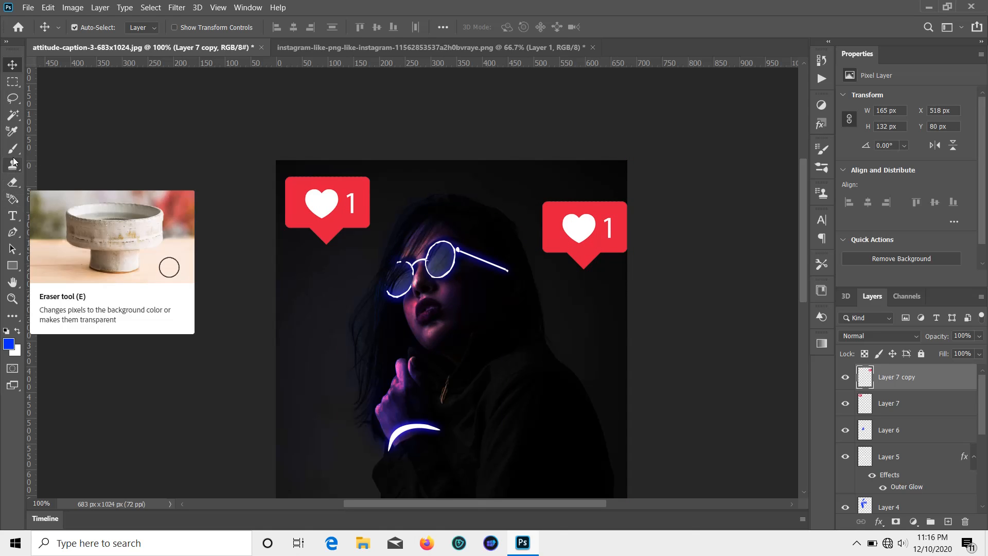
Sample the badge's red as the foreground color and switch to the Brush tool
key(i)
click(9, 344)
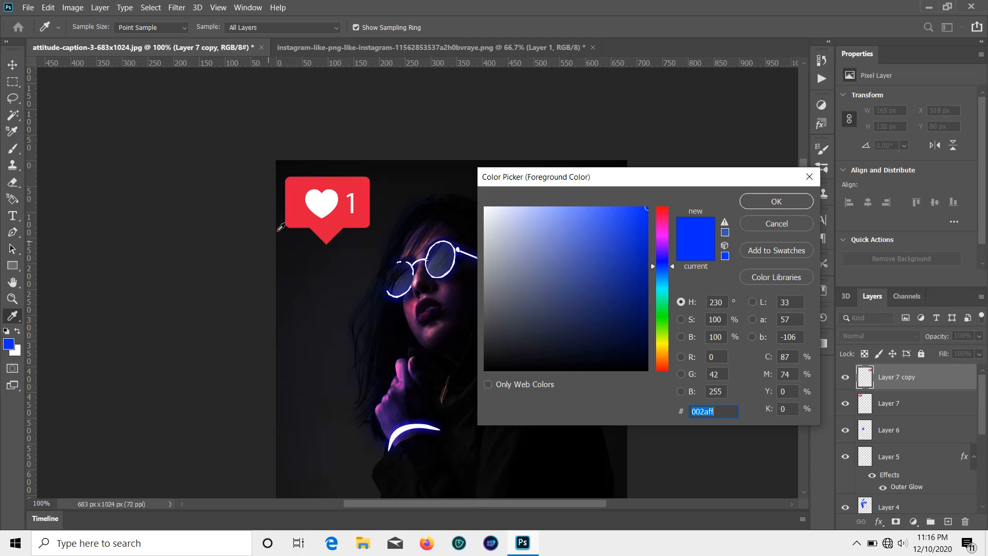
click(294, 204)
click(780, 201)
key(b)
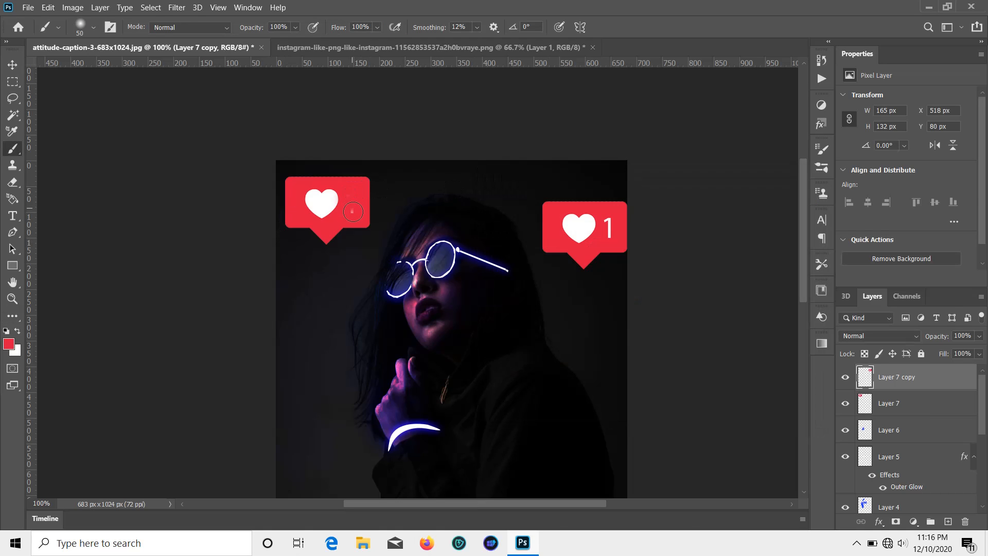
Try to paint over the upper-left badge's heart and number in red on the duplicate's layer
mouse_move(344, 199)
mouse_down()
mouse_move(311, 191)
mouse_move(326, 213)
mouse_up()
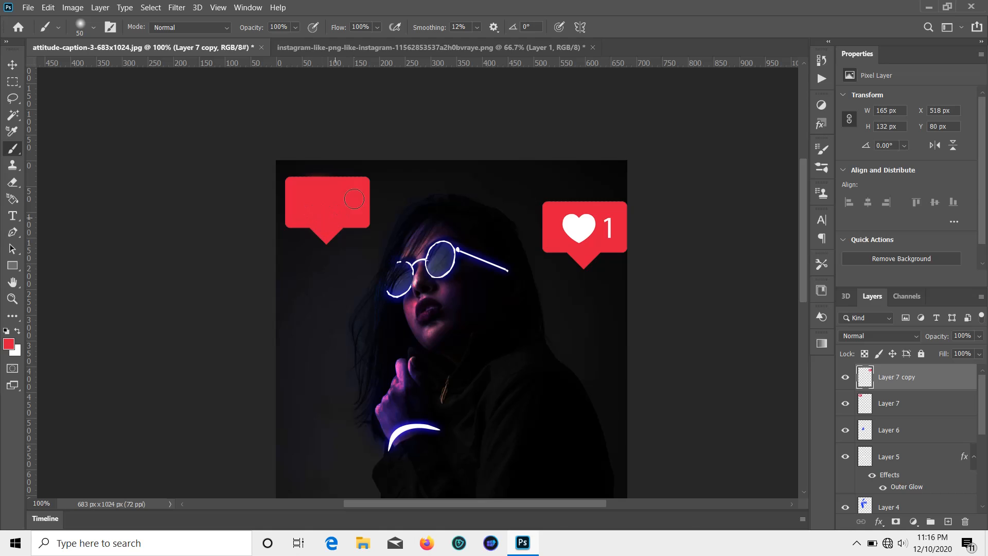
click(13, 63)
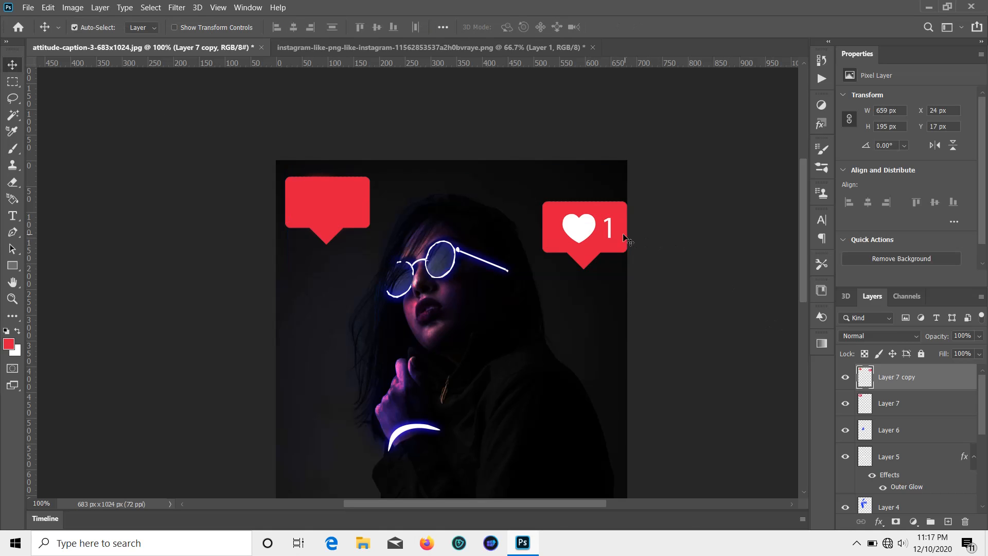
key(ctrl+t)
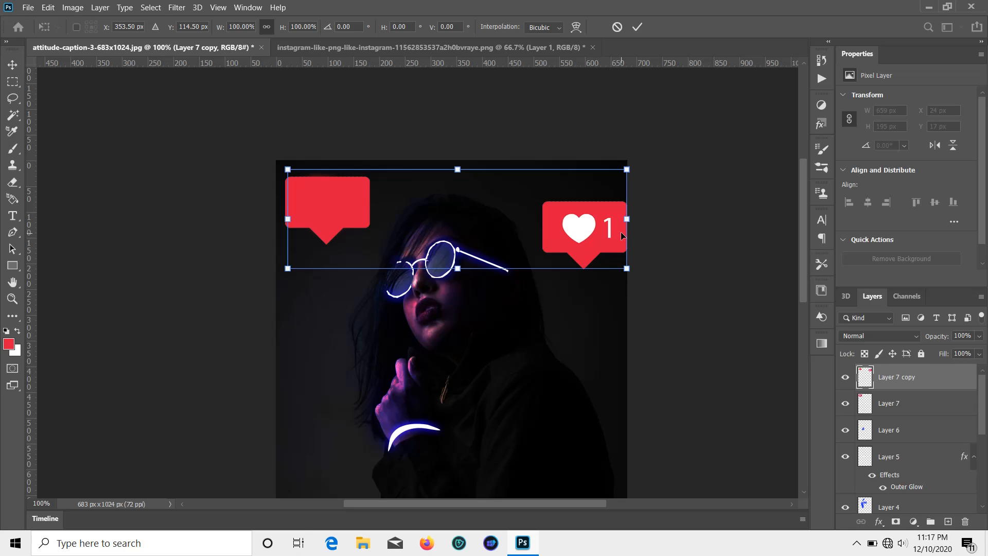
Undo the red paint strokes and move the duplicate badge down onto the jacket at X 411 px, Y 380 px
click(10, 66)
drag(584, 225, 525, 390)
key(ctrl+z)
key(ctrl+z)
Paint over the heart and number of the original upper-left badge with red on Layer 7
click(354, 210)
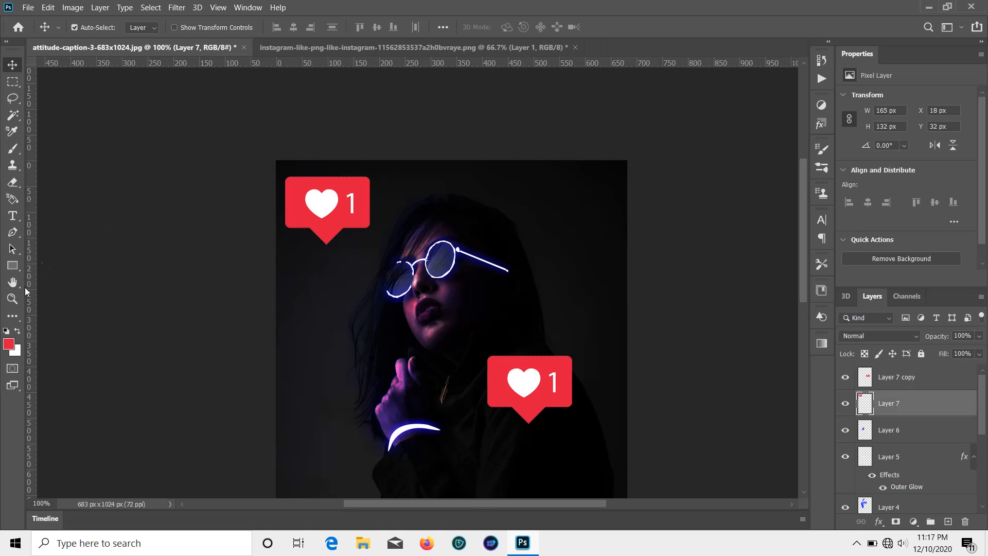
click(13, 149)
mouse_move(288, 201)
mouse_down()
mouse_move(325, 192)
mouse_move(311, 201)
mouse_move(319, 211)
mouse_move(310, 192)
mouse_move(330, 207)
mouse_move(350, 194)
mouse_up()
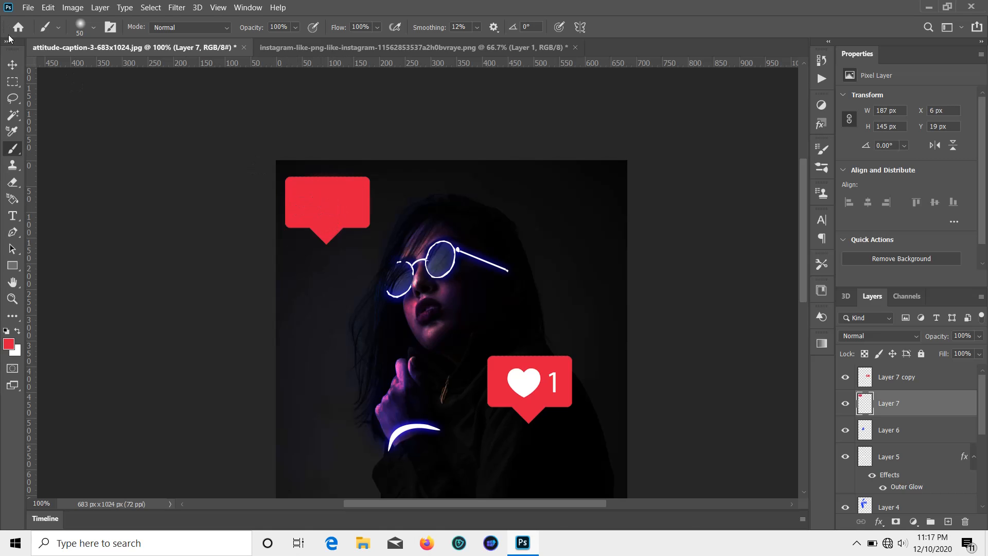
Scale the duplicate badge down to 85 by 67 px and center it over the plain red badge
click(13, 64)
click(521, 371)
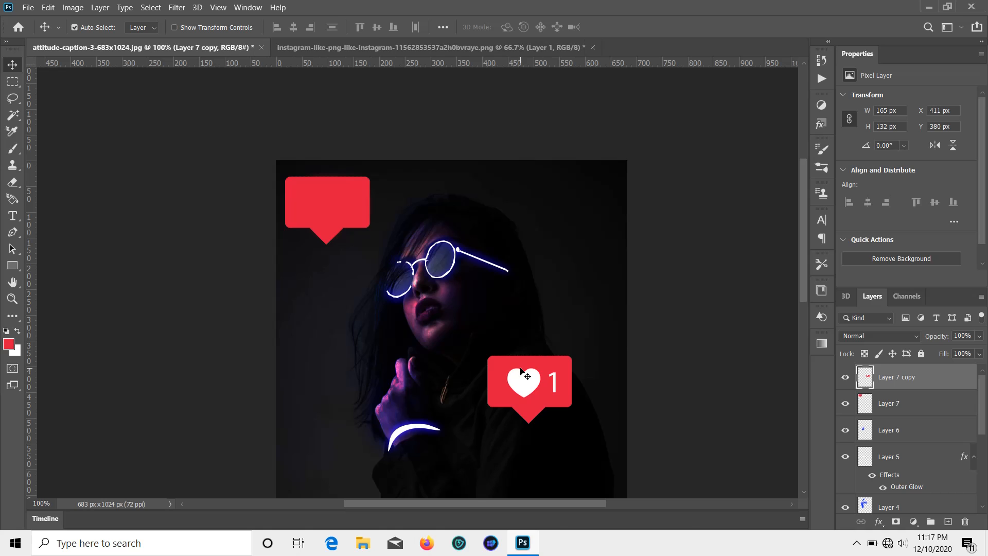
key(ctrl+t)
drag(487, 354, 326, 205)
key(Return)
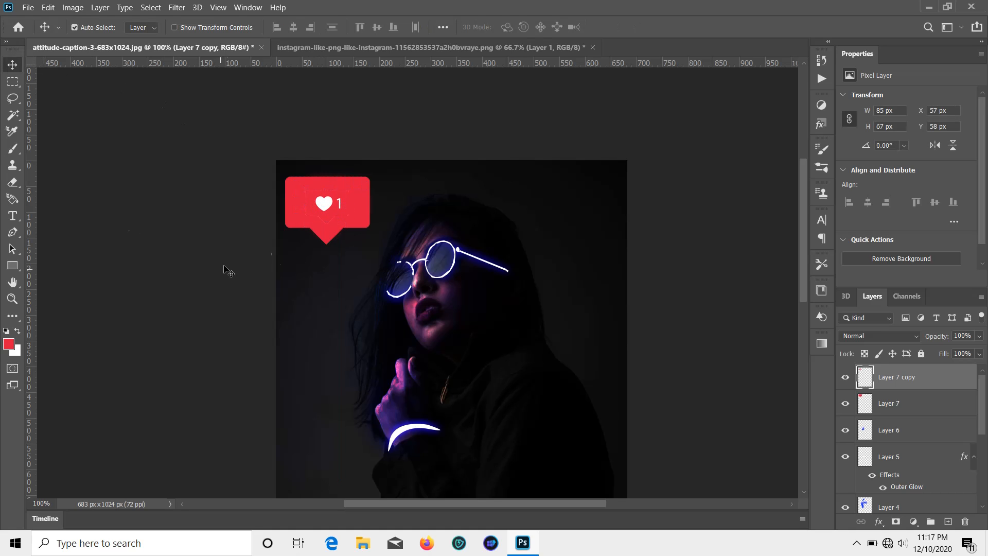
Apply a Gaussian Blur with a 52.4 px radius to the plain red badge on Layer 7
click(370, 193)
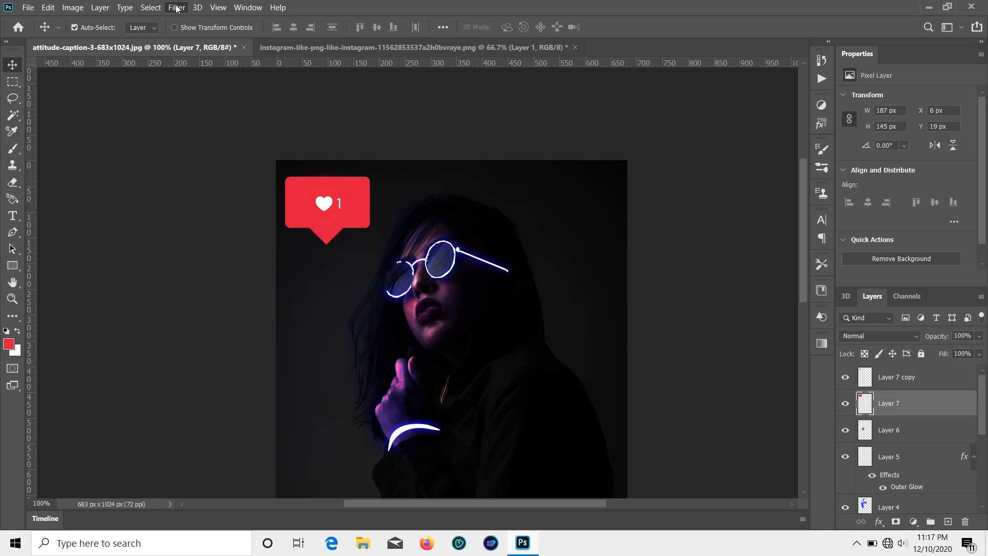
click(198, 7)
mouse_move(197, 144)
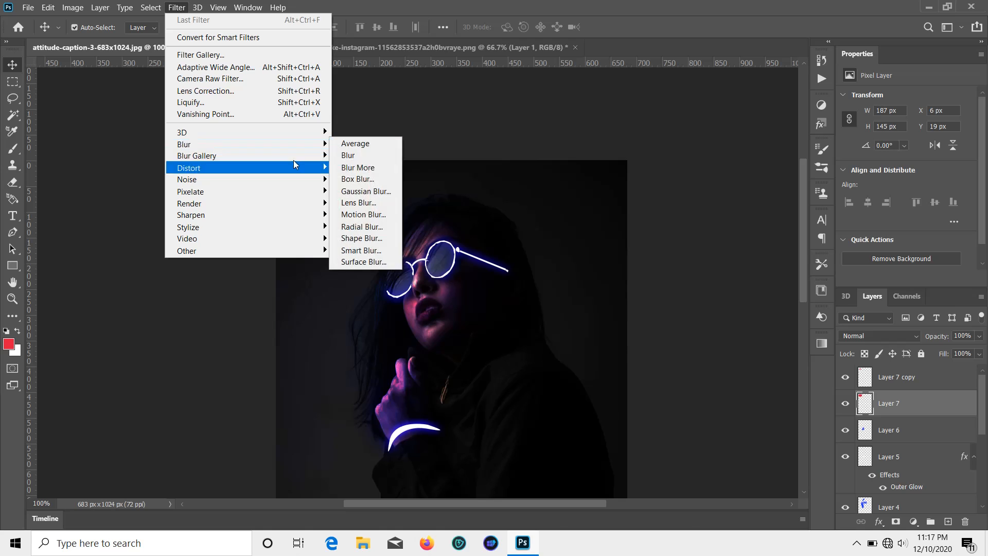
click(360, 194)
drag(648, 276, 624, 277)
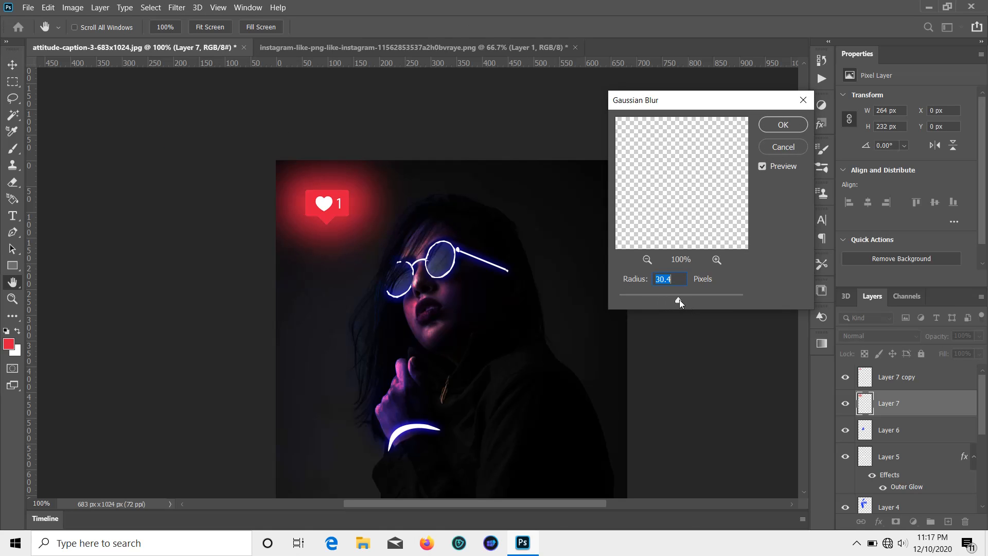
mouse_move(678, 299)
mouse_down()
mouse_move(662, 297)
mouse_move(694, 303)
mouse_move(683, 309)
mouse_move(689, 302)
mouse_up()
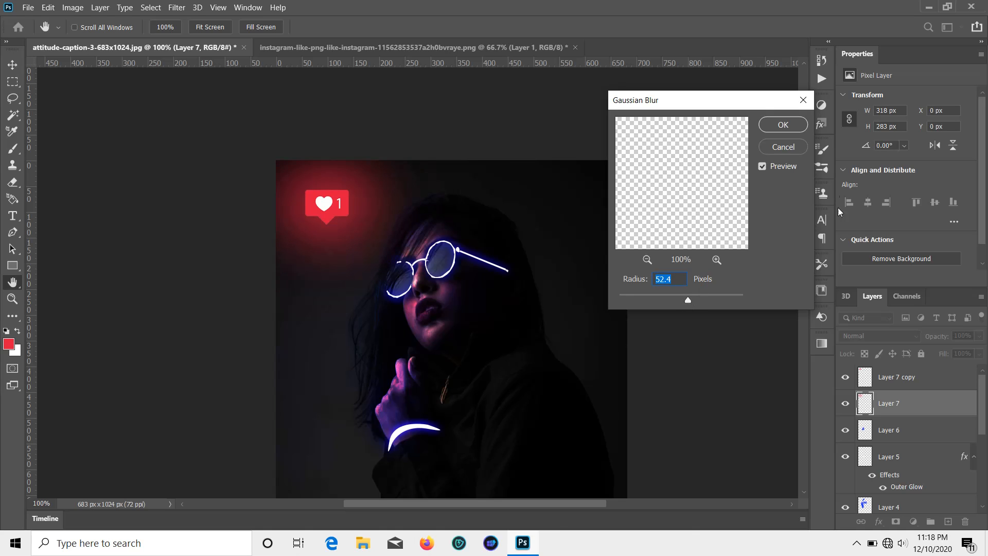
click(783, 127)
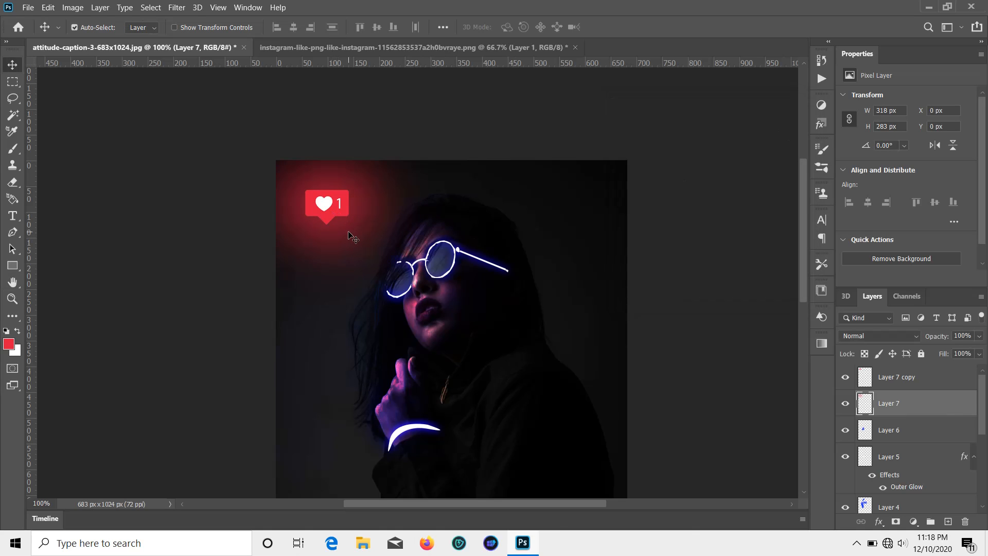
Add a Curves adjustment layer above Layer 7 and hide it
scroll(953, 423, down, 2)
click(914, 522)
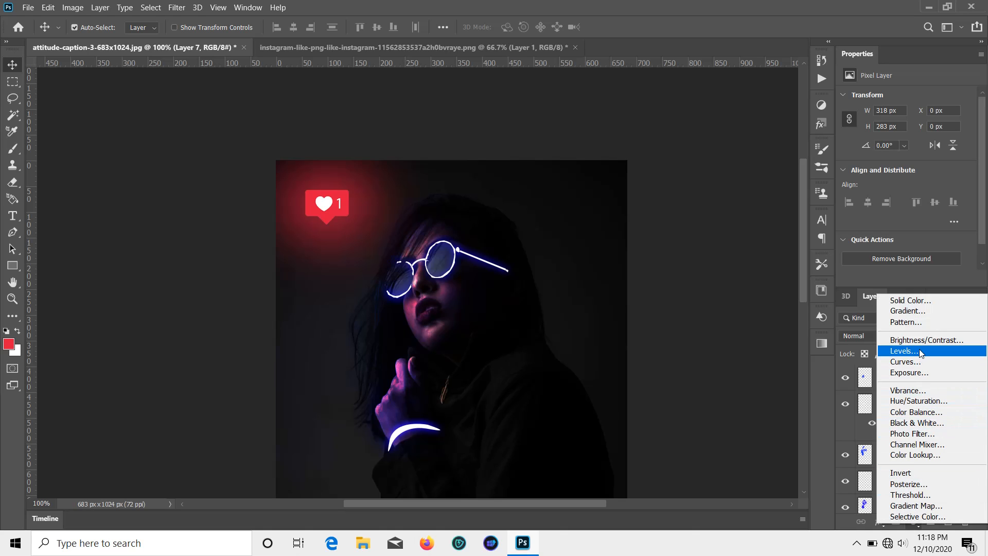
click(916, 361)
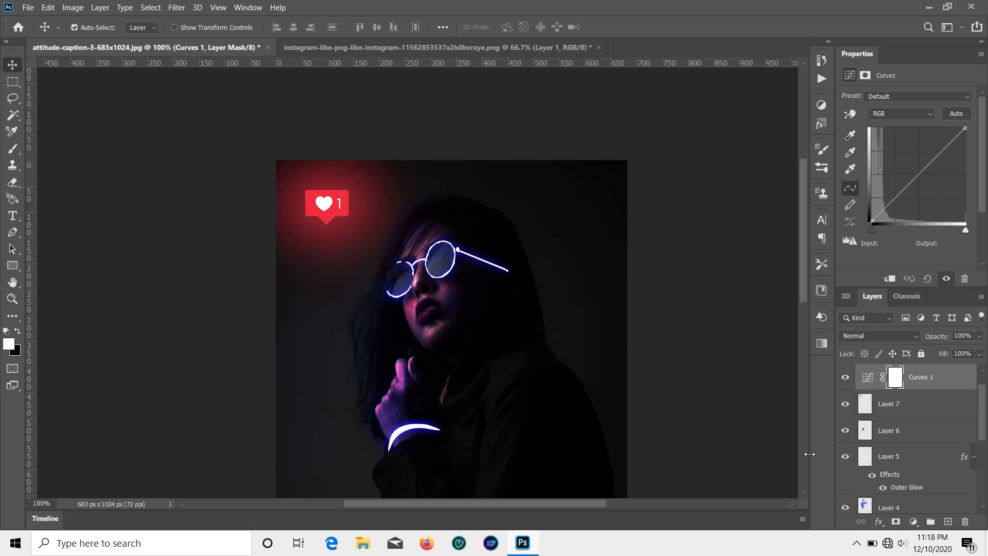
click(843, 379)
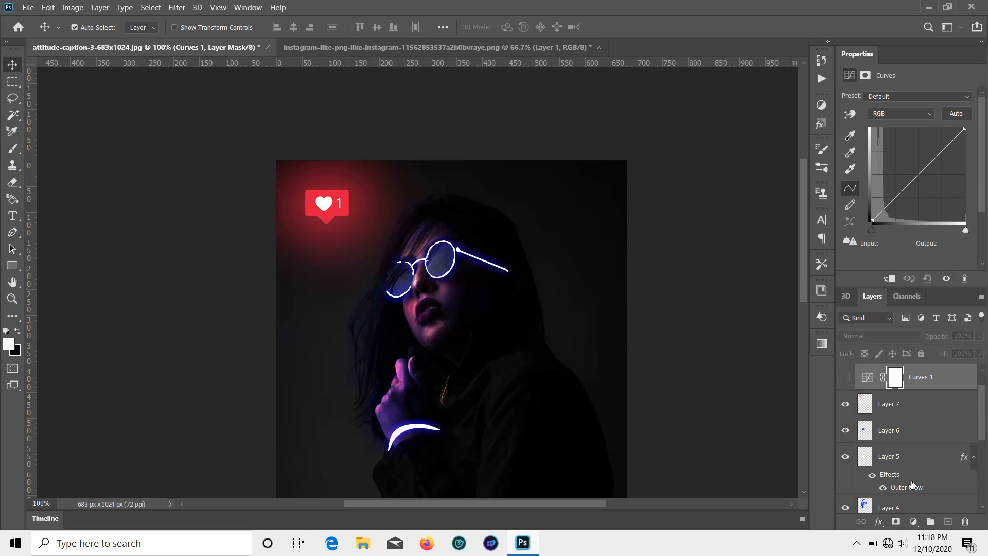
Add a vector mask to the hidden Curves 1 adjustment layer
click(896, 522)
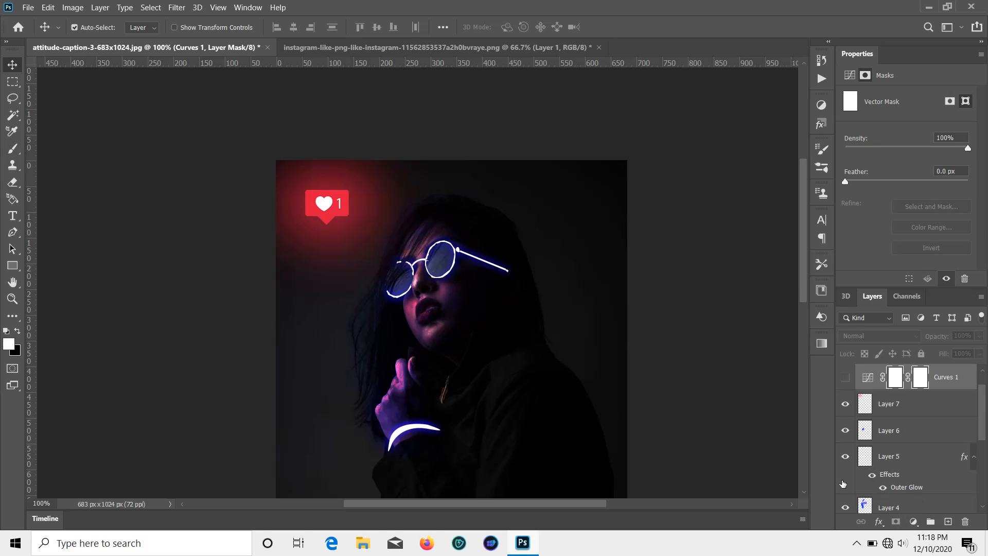
key(Page_Down)
scroll(525, 408, up, 6)
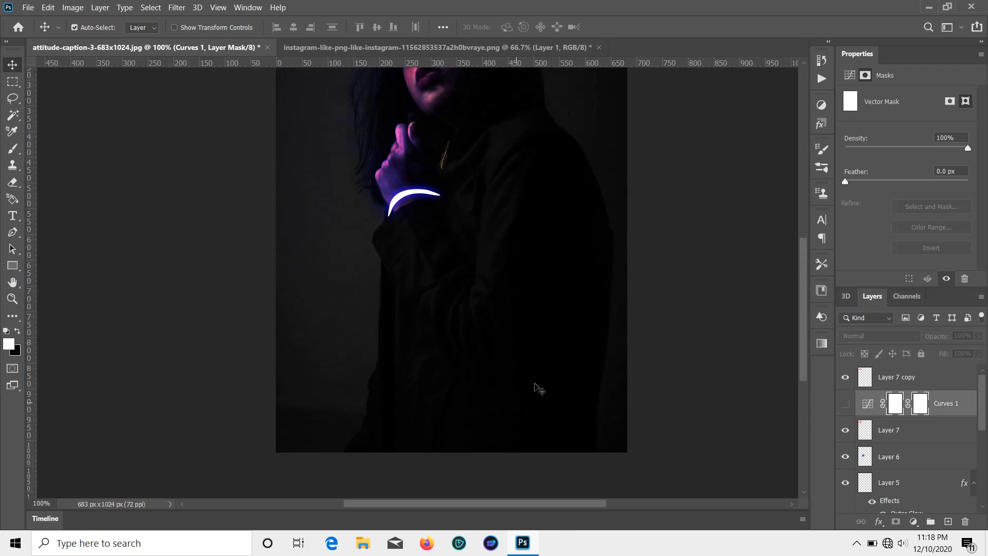
Add a Hue/Saturation adjustment layer directly above the blurred badge on Layer 7 and adjust it slightly
click(911, 430)
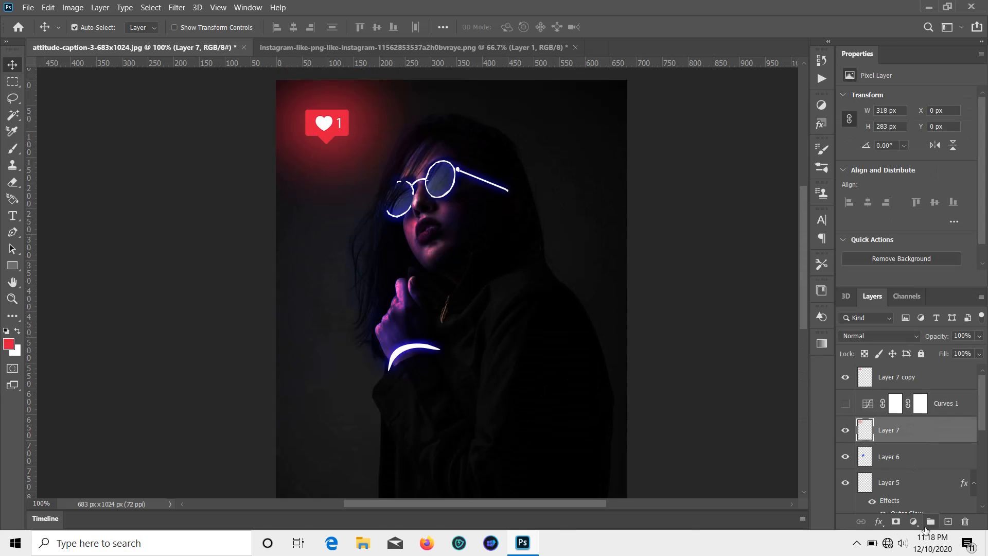
click(914, 522)
click(920, 402)
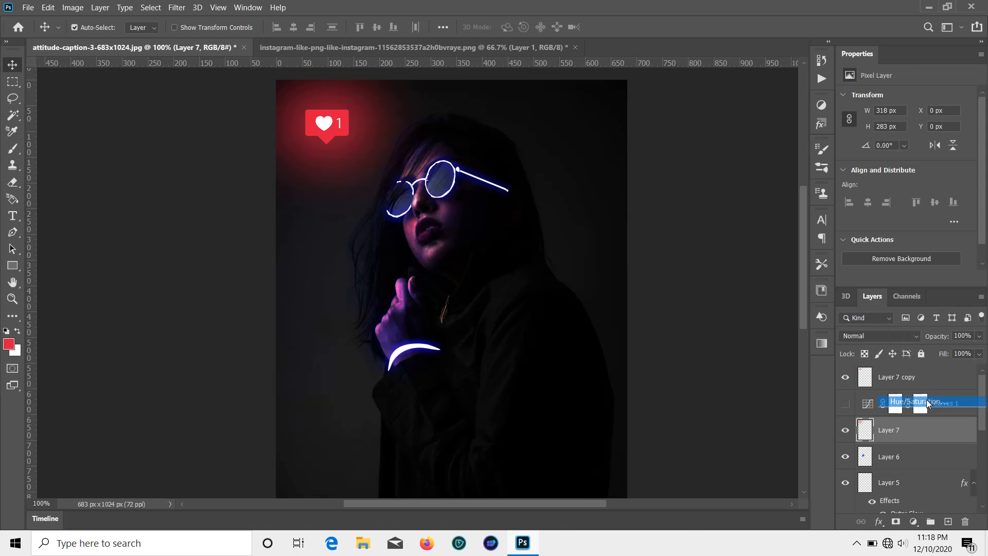
mouse_move(907, 171)
mouse_down()
mouse_move(944, 171)
mouse_move(973, 187)
mouse_move(906, 171)
mouse_move(900, 146)
mouse_move(964, 149)
mouse_move(907, 167)
mouse_move(865, 155)
mouse_move(926, 162)
mouse_move(907, 168)
mouse_up()
click(775, 242)
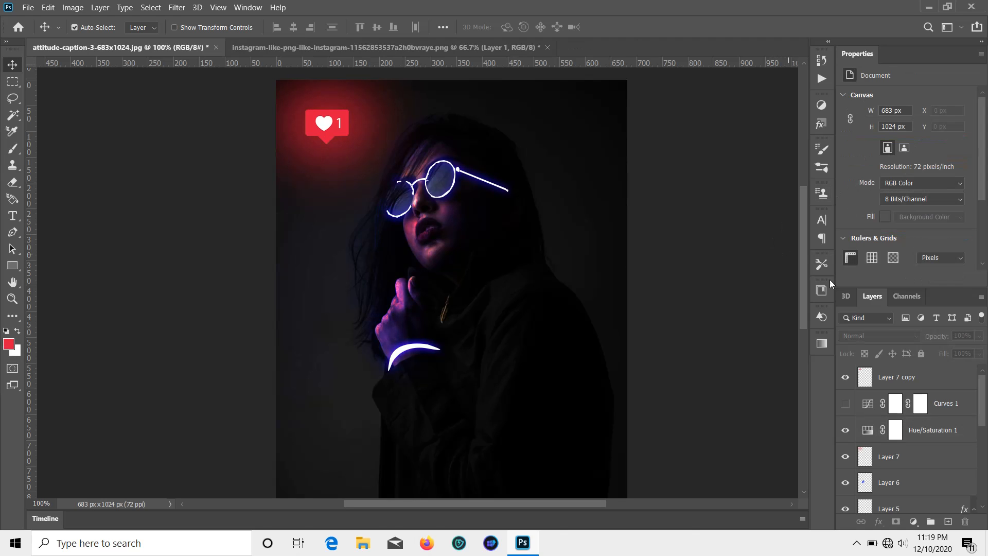
Delete the hidden Curves 1 adjustment layer together with its masks
scroll(898, 353, down, 1)
scroll(901, 371, down, 2)
scroll(910, 398, up, 2)
drag(895, 406, 966, 521)
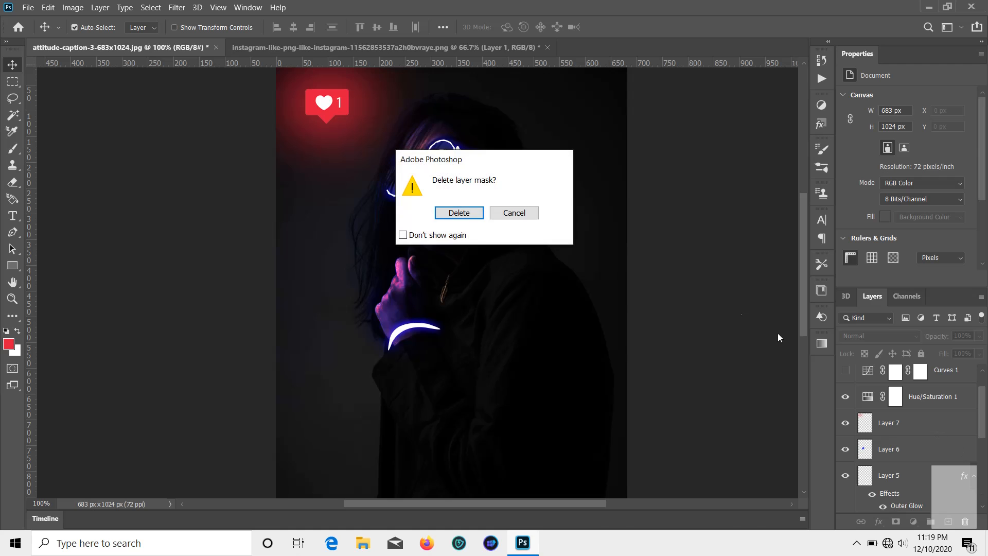
click(508, 216)
scroll(906, 391, up, 1)
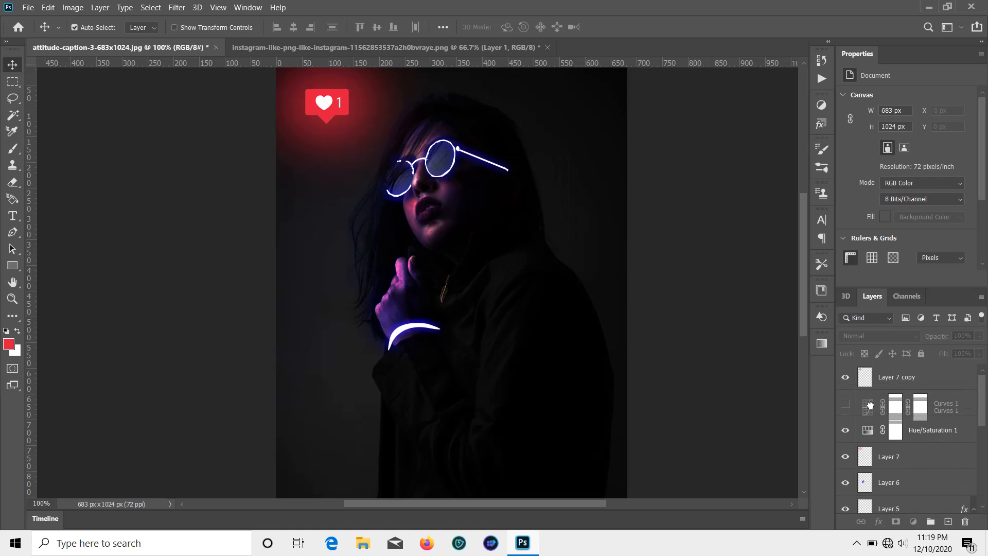
drag(896, 407, 966, 521)
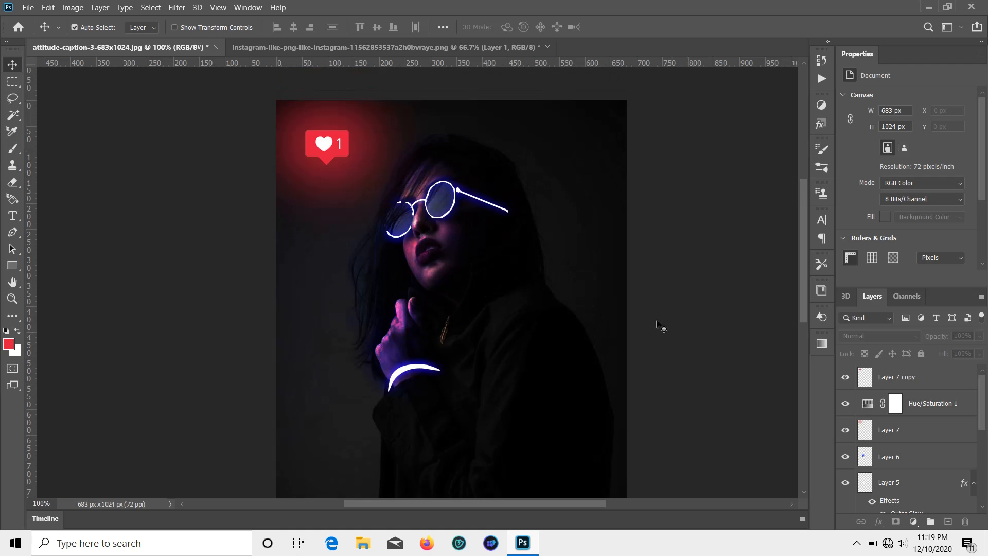
Create a new layer at the top of the stack and fill it with the merged picture using Apply Image
scroll(511, 318, down, 2)
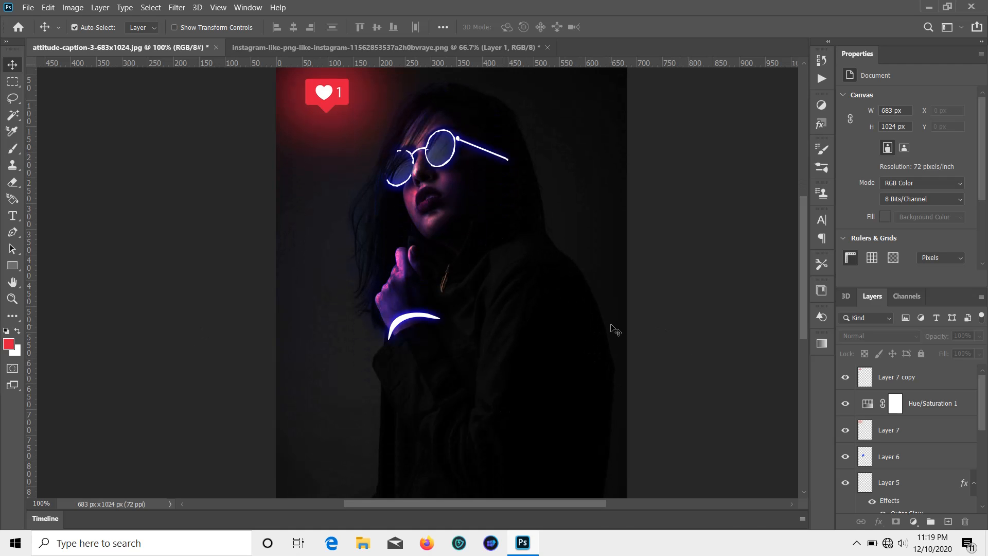
key(ctrl+minus)
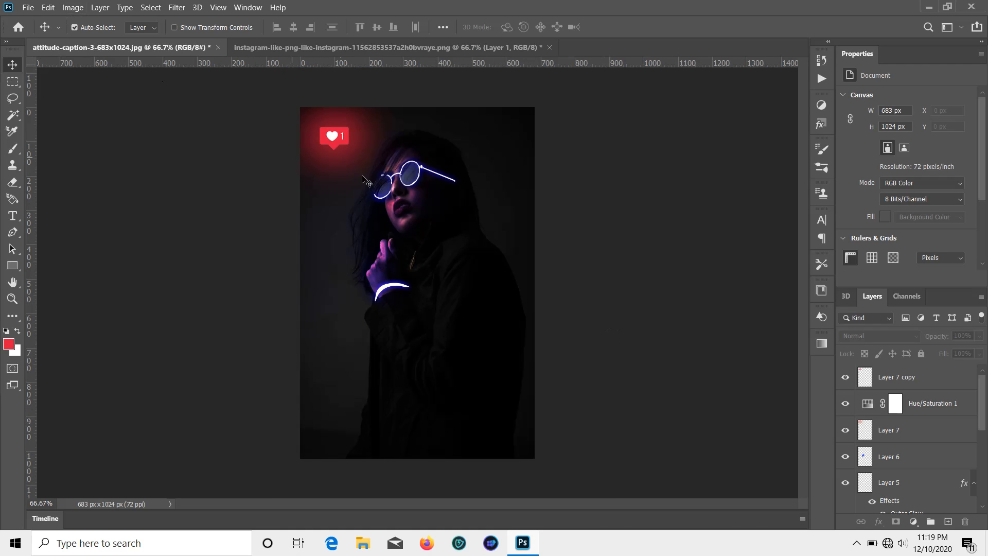
click(948, 523)
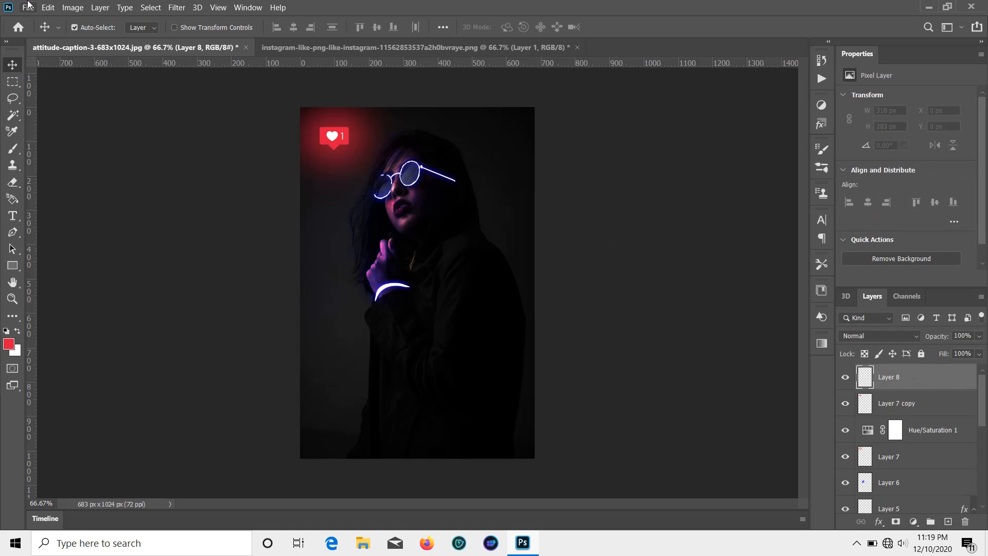
click(72, 8)
click(77, 185)
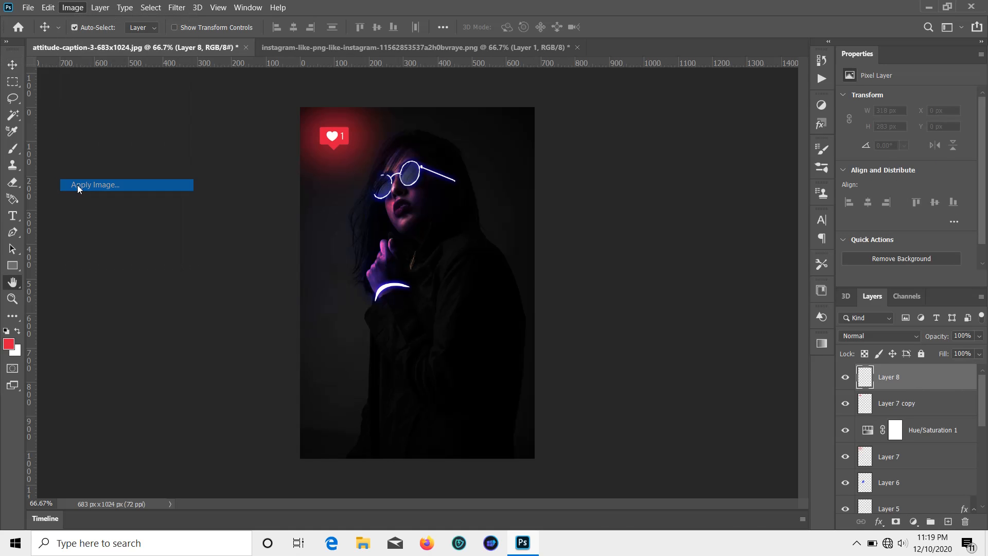
click(598, 136)
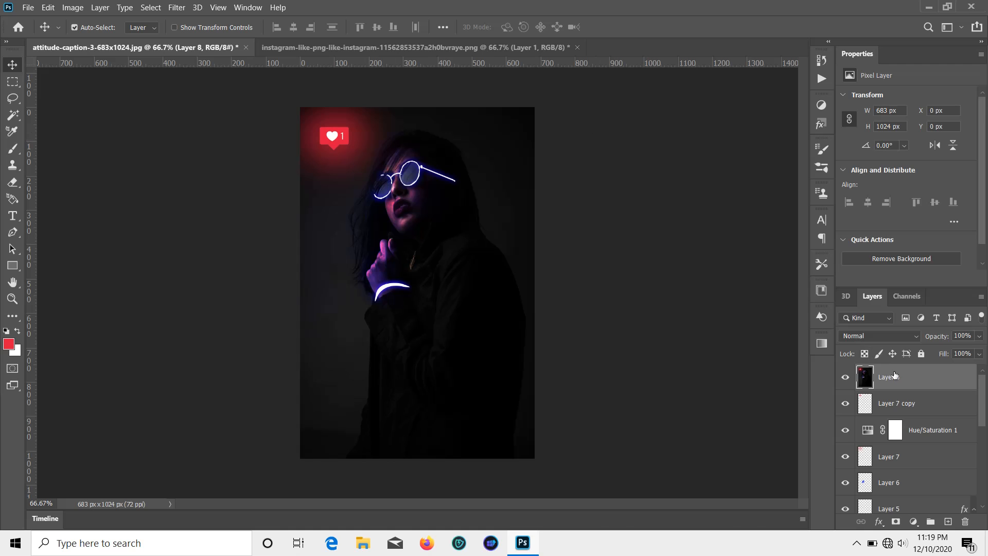
Apply the Camera Raw Filter to Layer 8 with Temperature -33, Tint -4, Shadows -19 and slightly raised Vibrance and Saturation
click(172, 8)
click(247, 79)
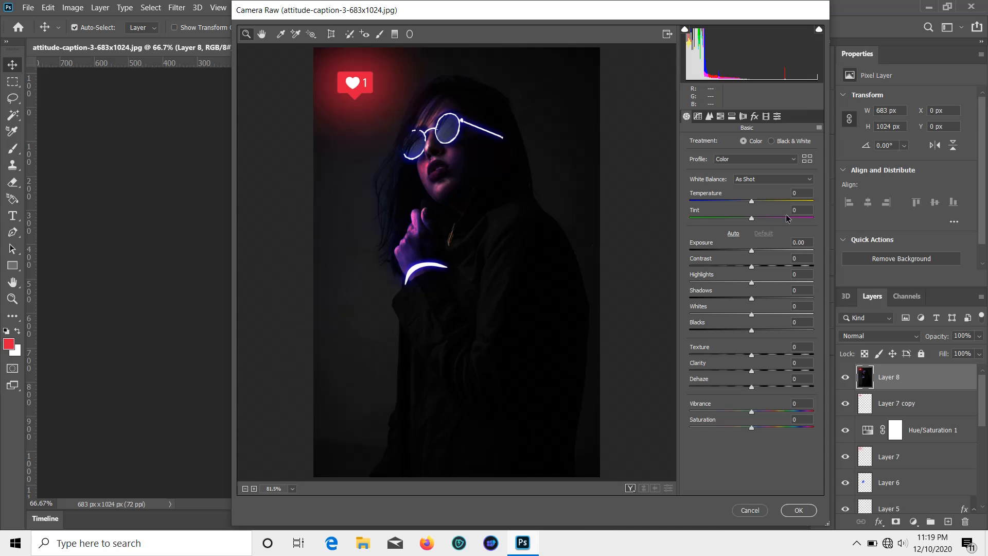
mouse_move(753, 201)
mouse_down()
mouse_move(723, 200)
mouse_move(769, 218)
mouse_move(747, 218)
mouse_up()
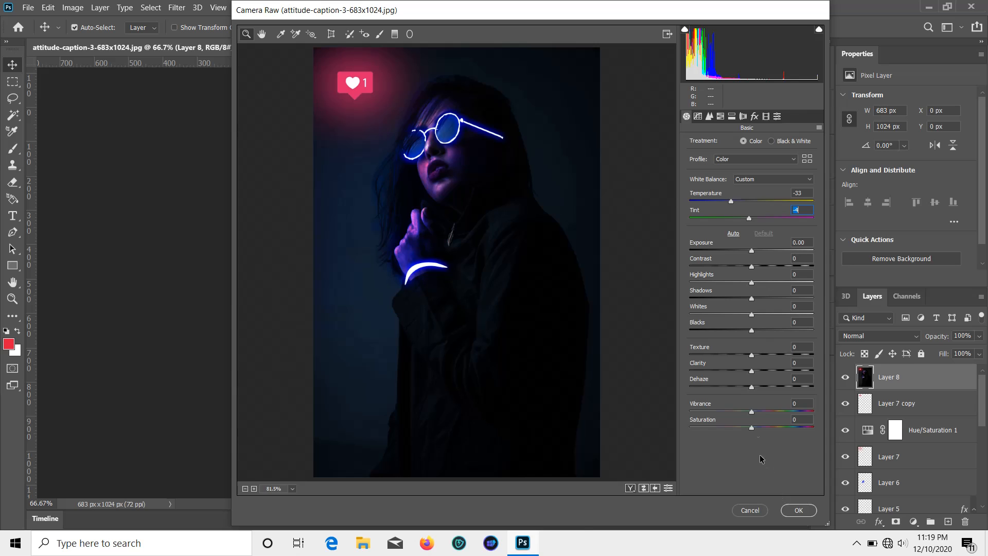
mouse_move(748, 298)
mouse_down()
mouse_move(713, 292)
mouse_move(781, 306)
mouse_move(740, 299)
mouse_up()
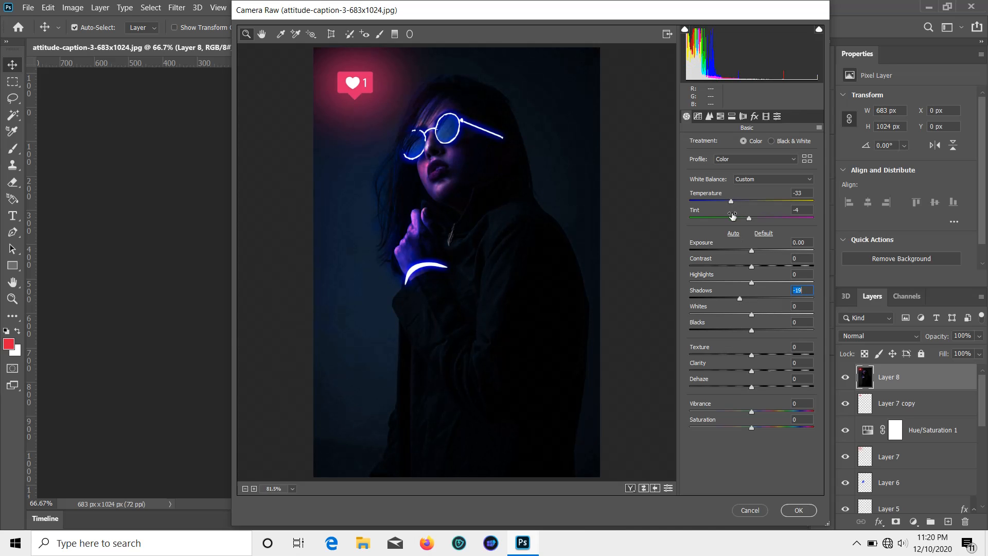
mouse_move(756, 411)
mouse_down()
mouse_move(772, 412)
mouse_move(752, 412)
mouse_move(755, 428)
mouse_up()
click(795, 512)
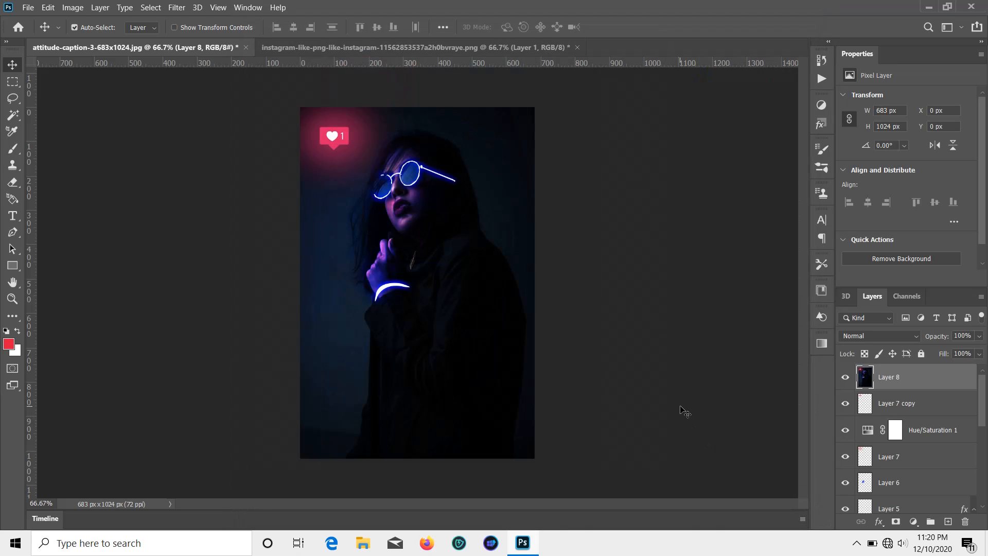
click(681, 408)
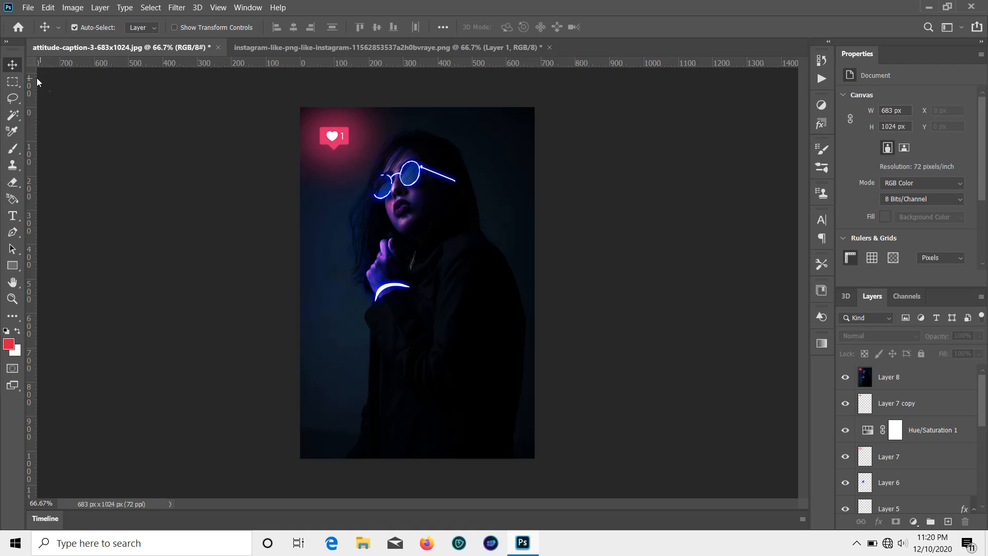
Export the finished picture as a PNG at 100% scale, 683 x 1024 px
click(28, 7)
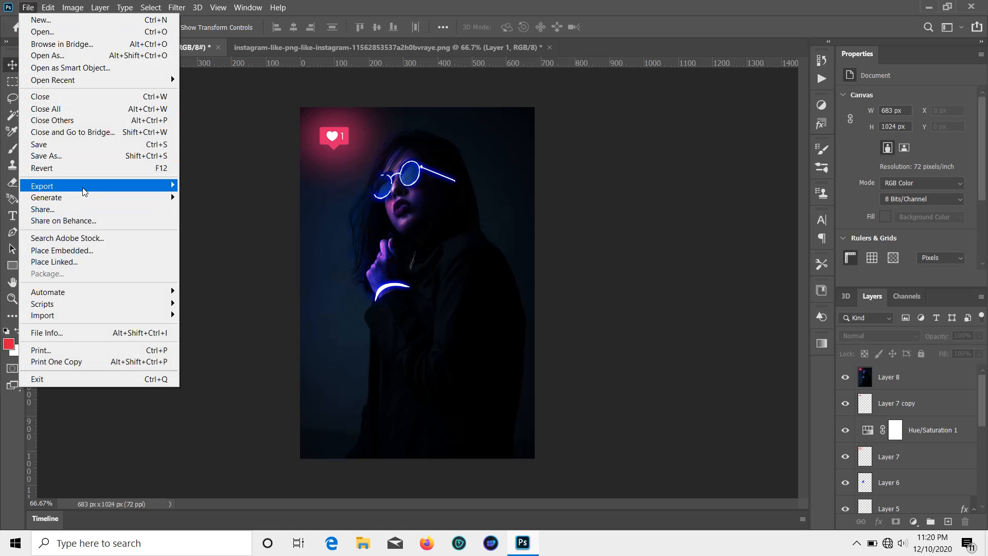
mouse_move(85, 191)
click(220, 197)
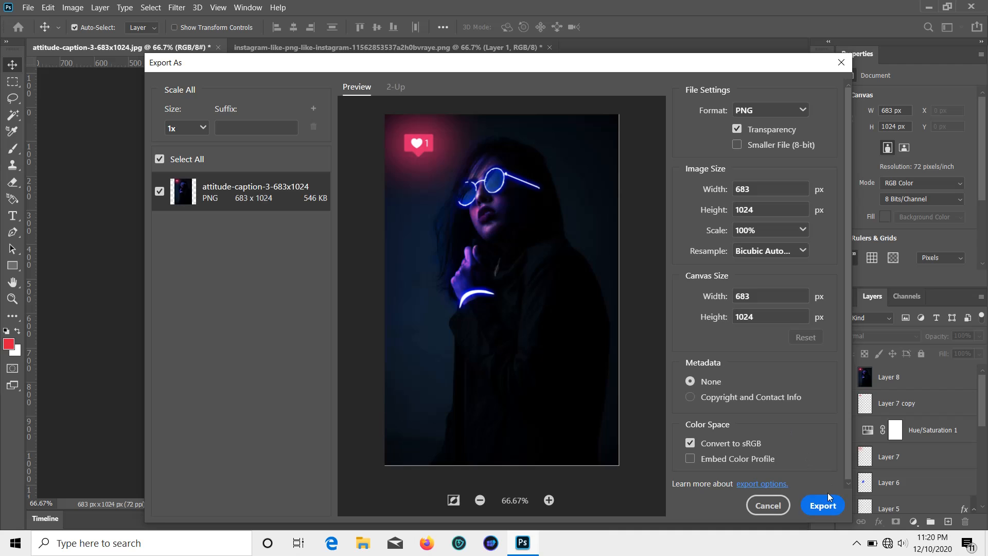
click(814, 507)
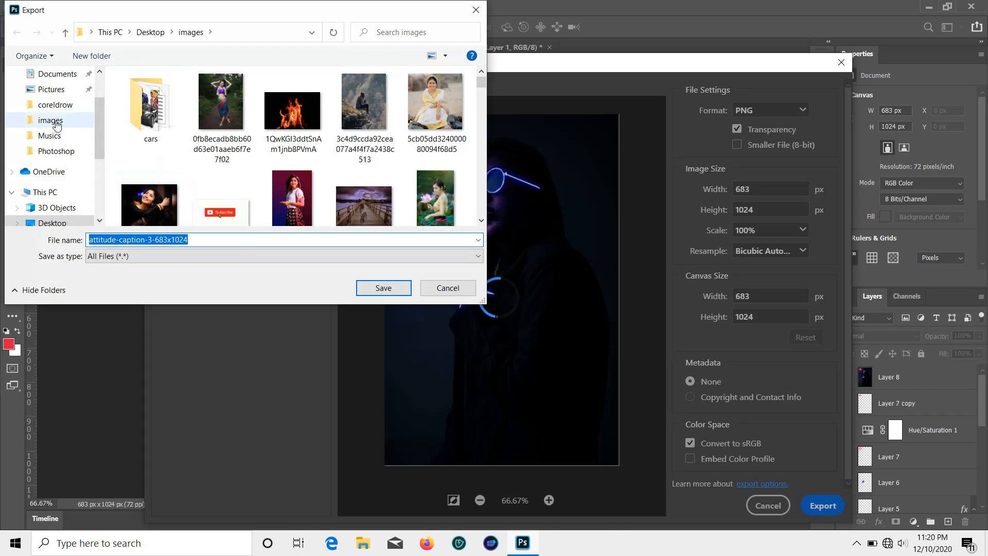
Save the exported PNG in the Photoshop folder under the name "Girl glass glowing"
click(47, 208)
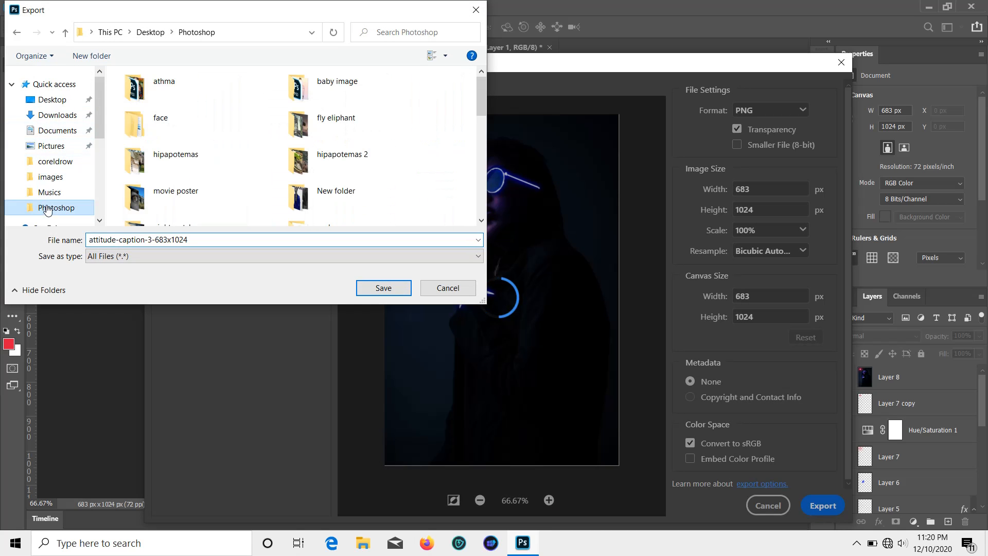
click(196, 243)
key(BackSpace)
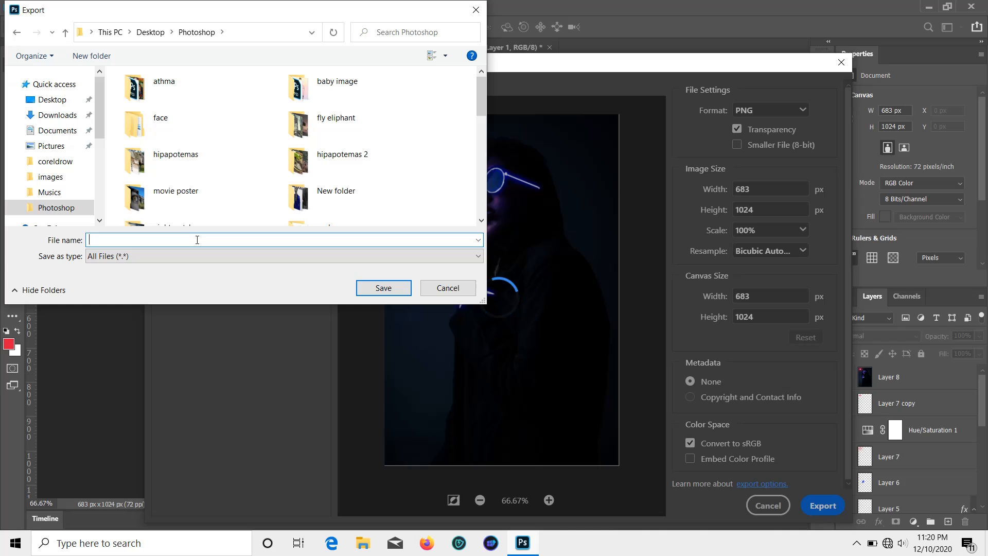
text(Gir)
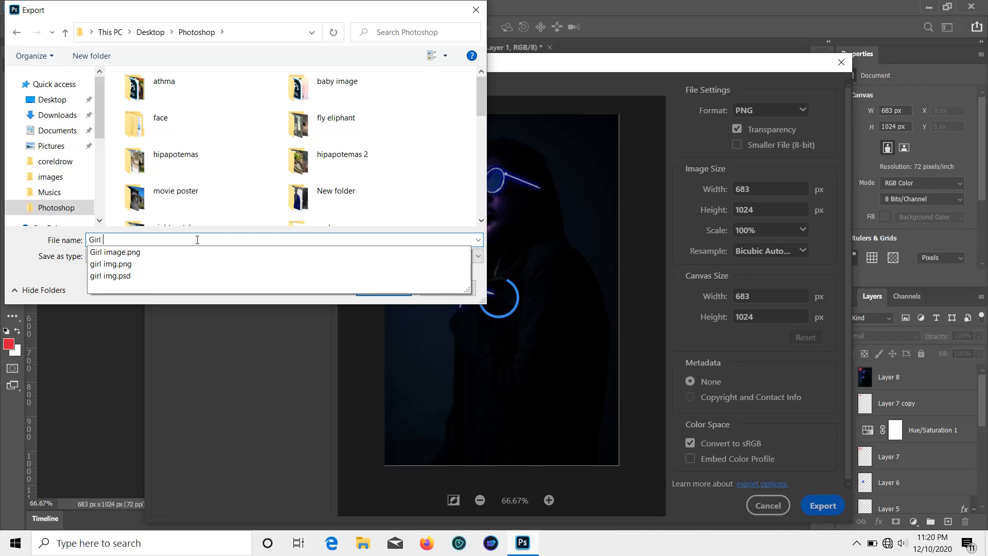
text(l  glas)
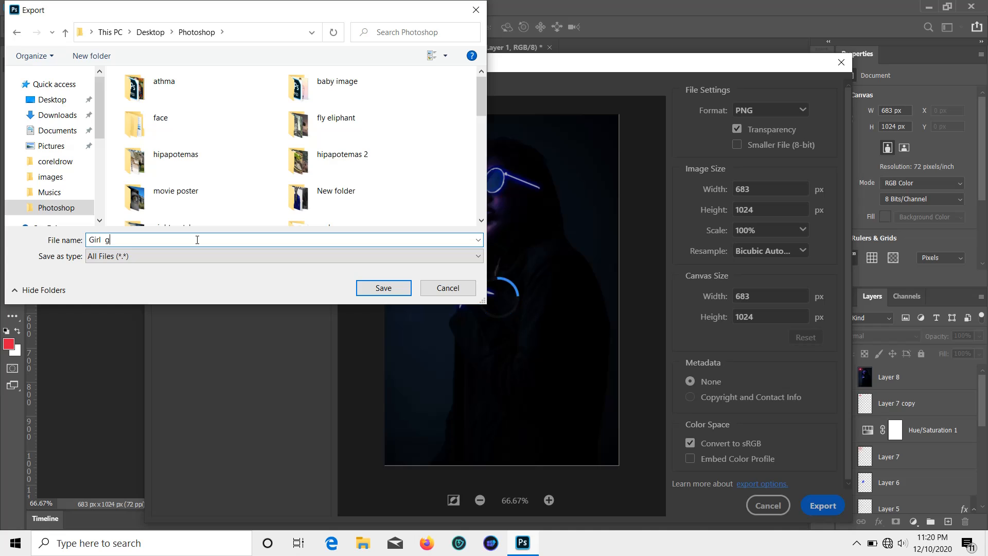
text(s G)
key(BackSpace)
text(glowing)
click(399, 288)
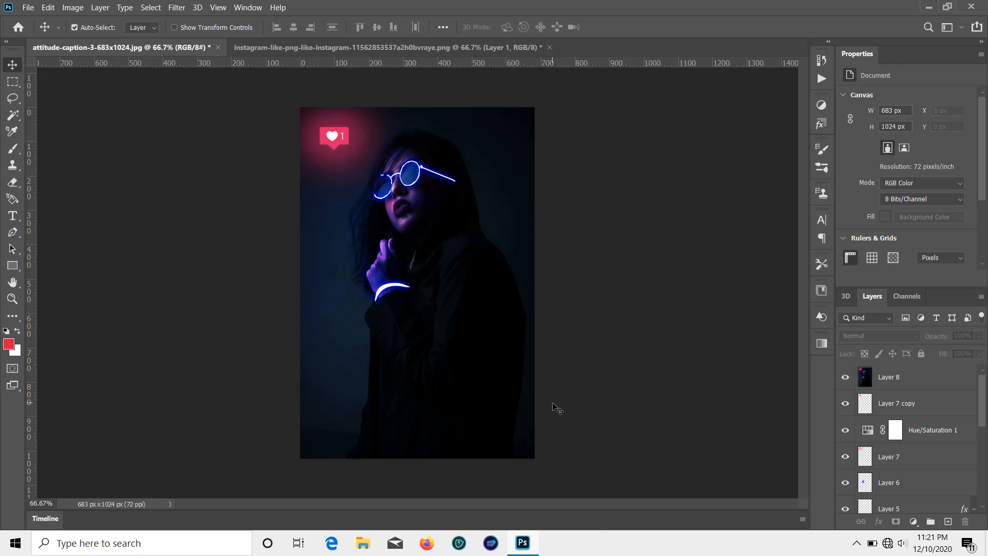
key(ctrl+plus)
scroll(553, 404, up, 4)
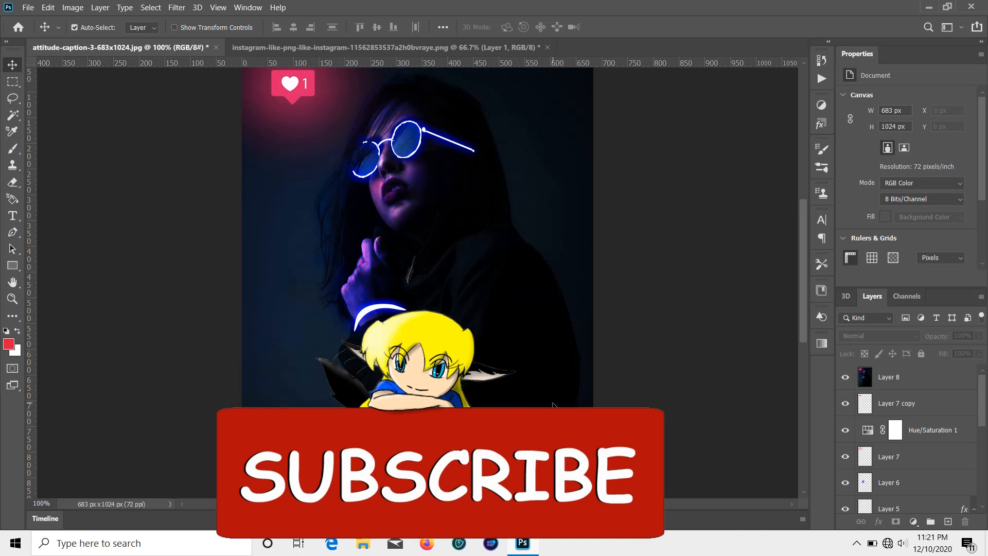
key(ctrl+minus)
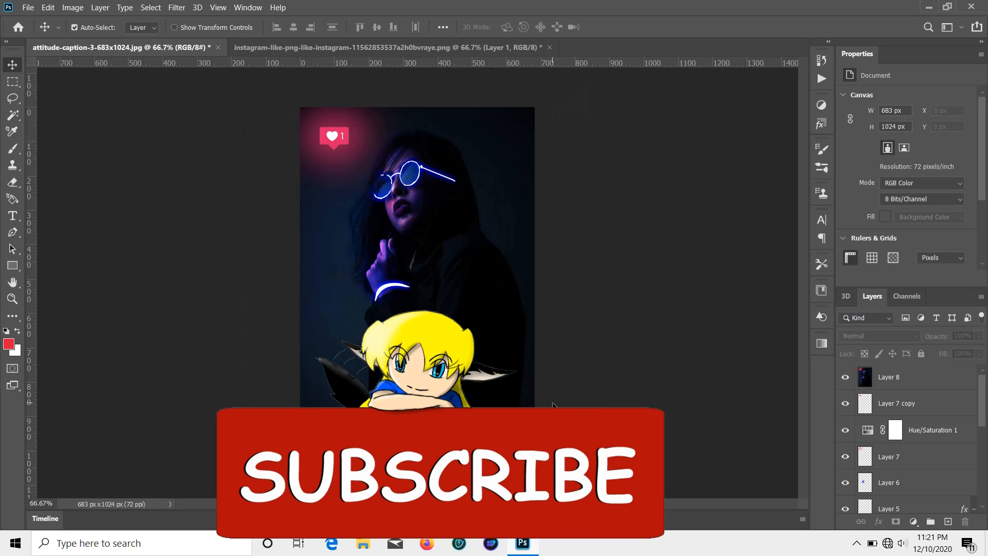